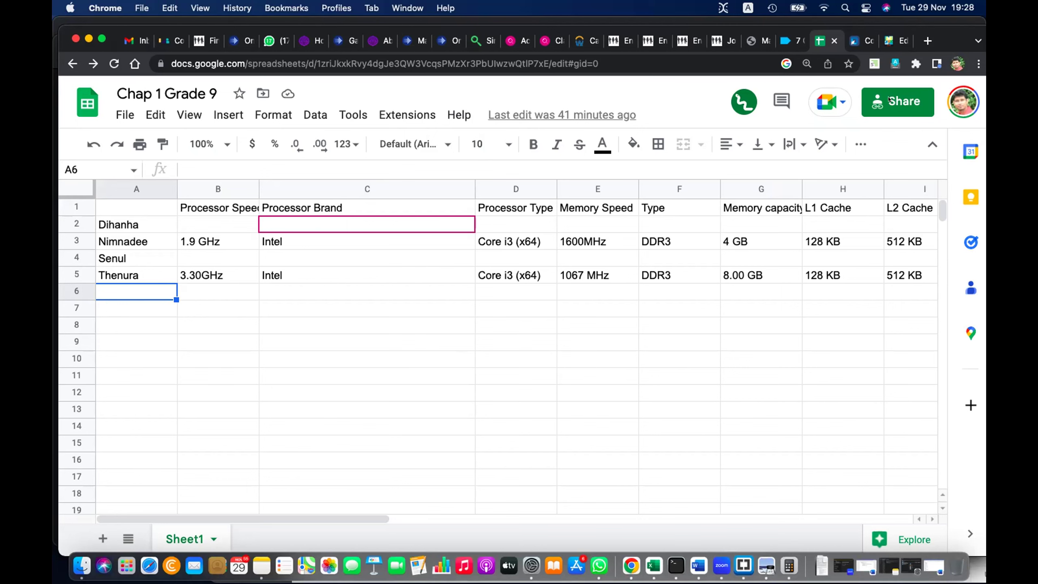
# Reload the Chap 1 Grade 9 spreadsheet and enter three student names in cells A6 to A8.
pyautogui.click(897, 100)
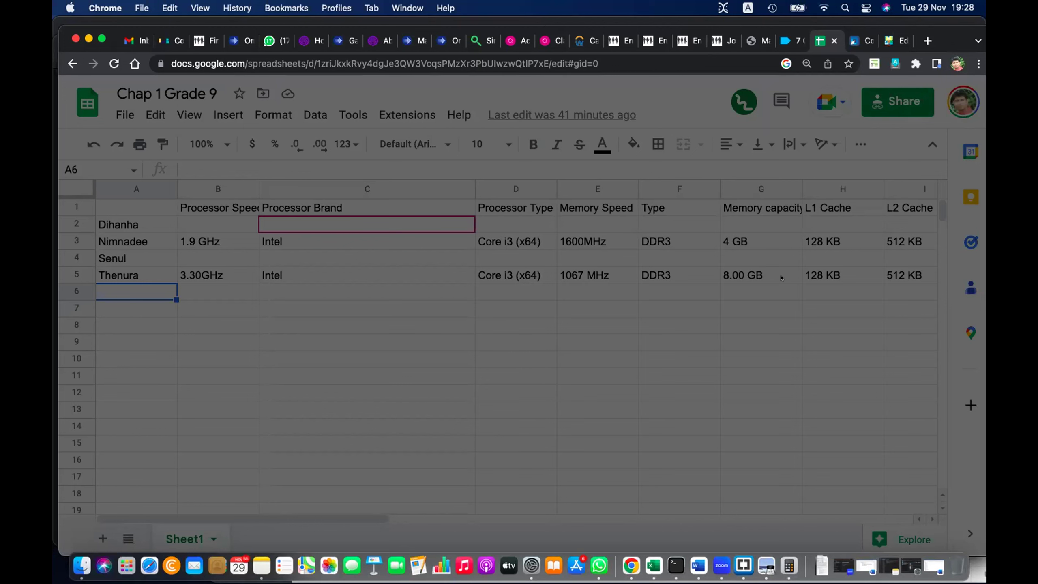
pyautogui.click(110, 64)
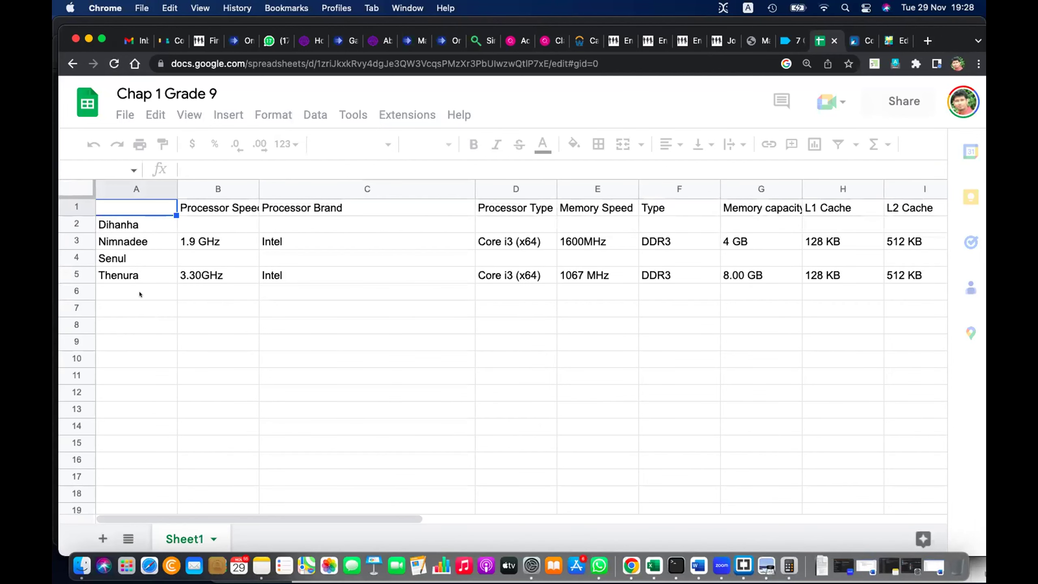
pyautogui.click(140, 293)
pyautogui.write('Kavin')
pyautogui.press('Return')
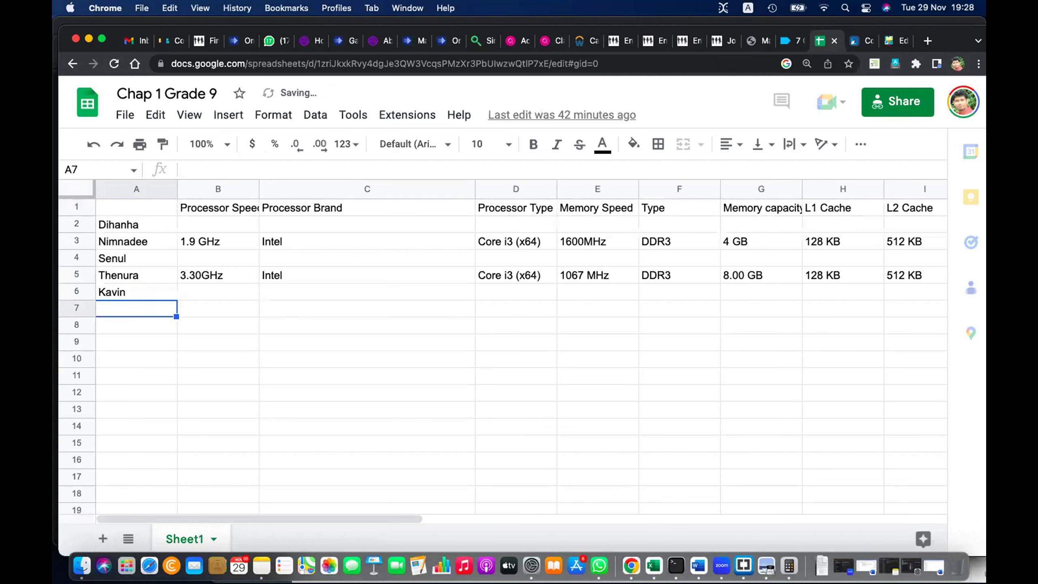
pyautogui.write('Ha')
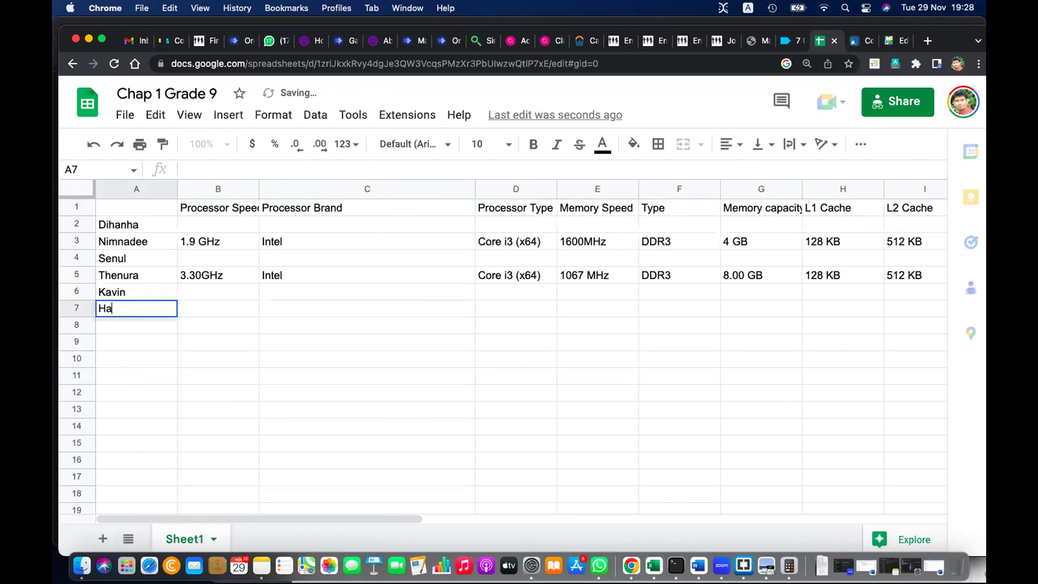
pyautogui.write('risa')
pyautogui.press('Return')
pyautogui.write('Rehansa')
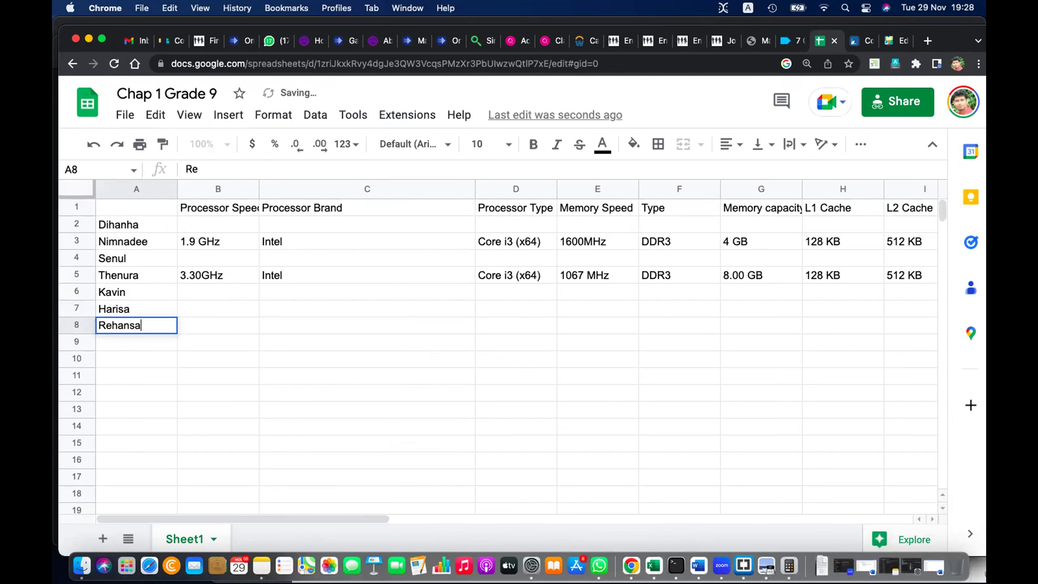
pyautogui.press('Return')
# Enter three more student names in cells A9 to A11 of the name column.
pyautogui.write('Yashnith')
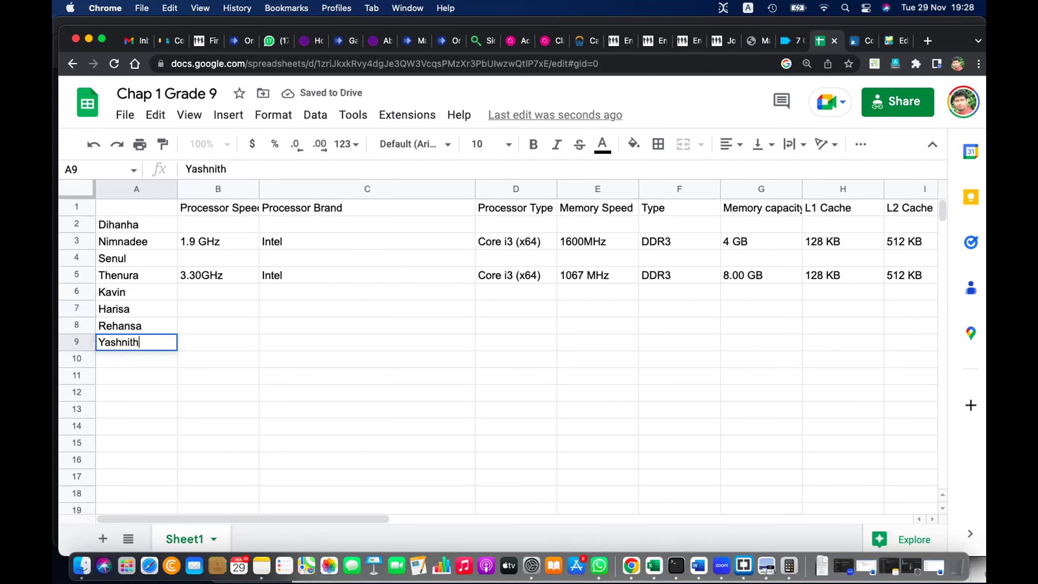
pyautogui.press('Return')
pyautogui.write('Sa')
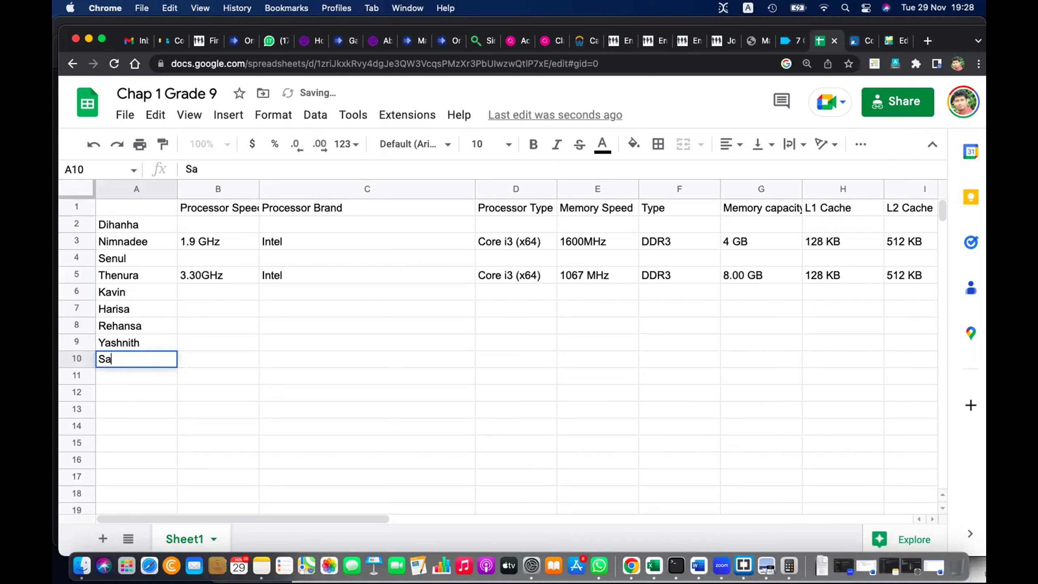
pyautogui.write('nidi')
pyautogui.press('Return')
pyautogui.write('T')
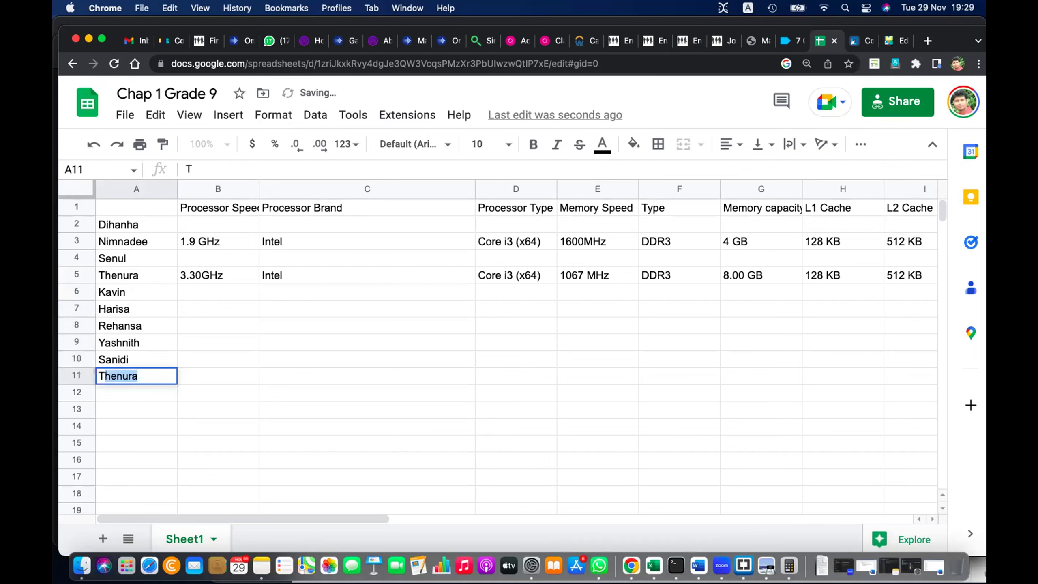
pyautogui.write('heniya')
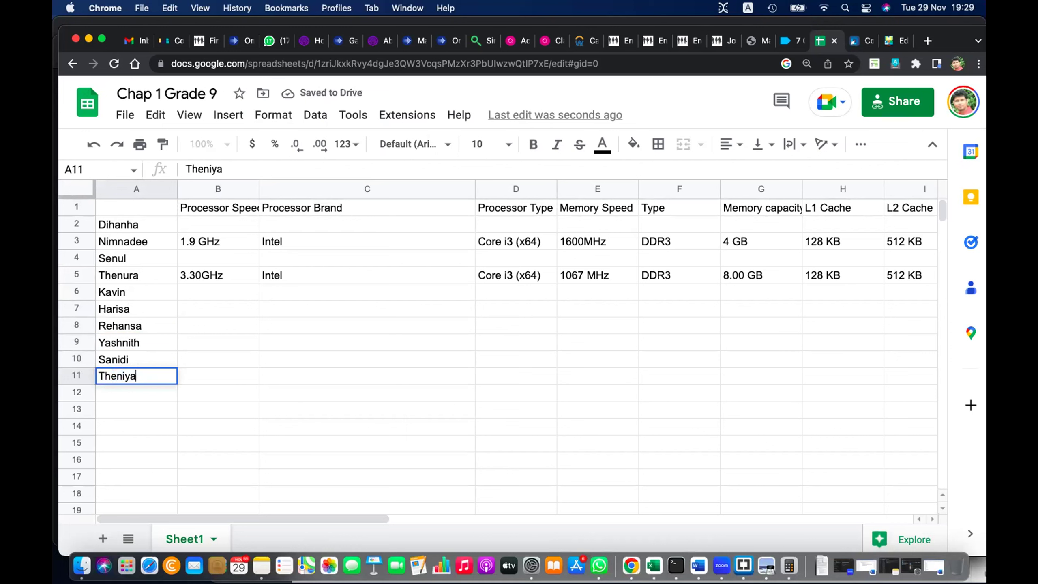
pyautogui.press('Return')
# Continue the student list with three names in cells A12 to A14.
pyautogui.write('Thisi')
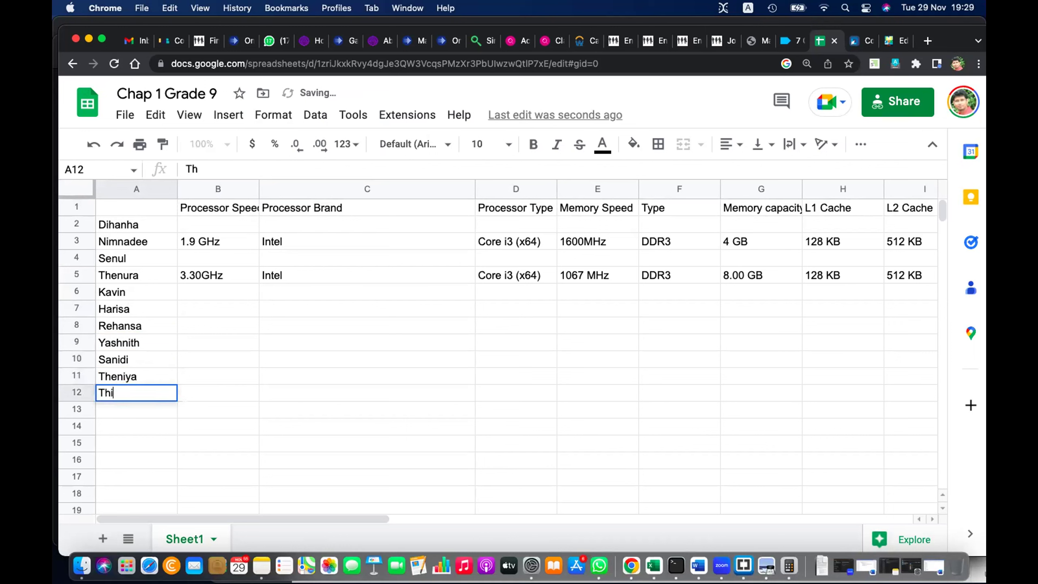
pyautogui.press('BackSpace')
pyautogui.write('ula')
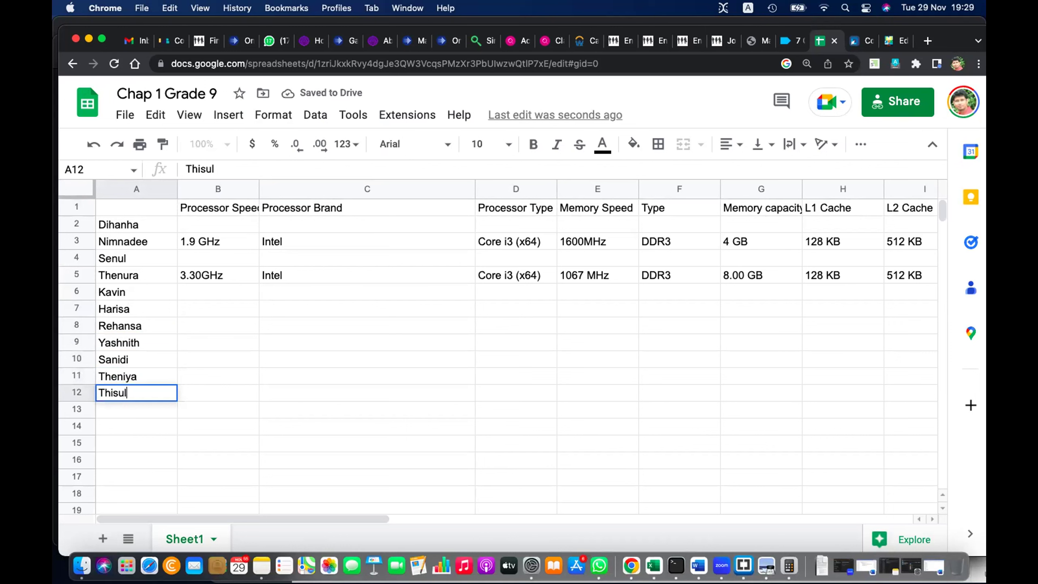
pyautogui.press('Return')
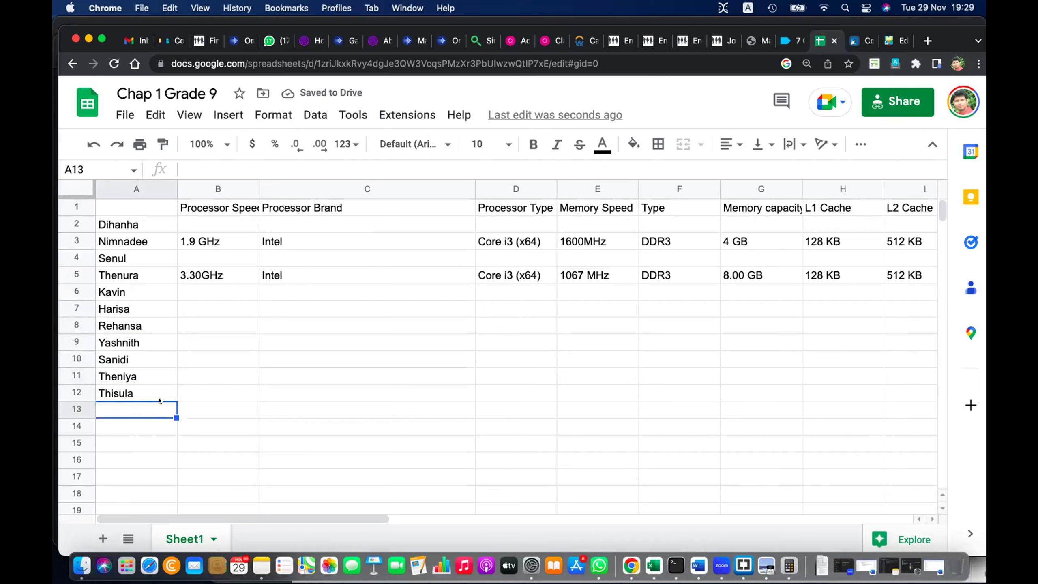
pyautogui.write('Anjana')
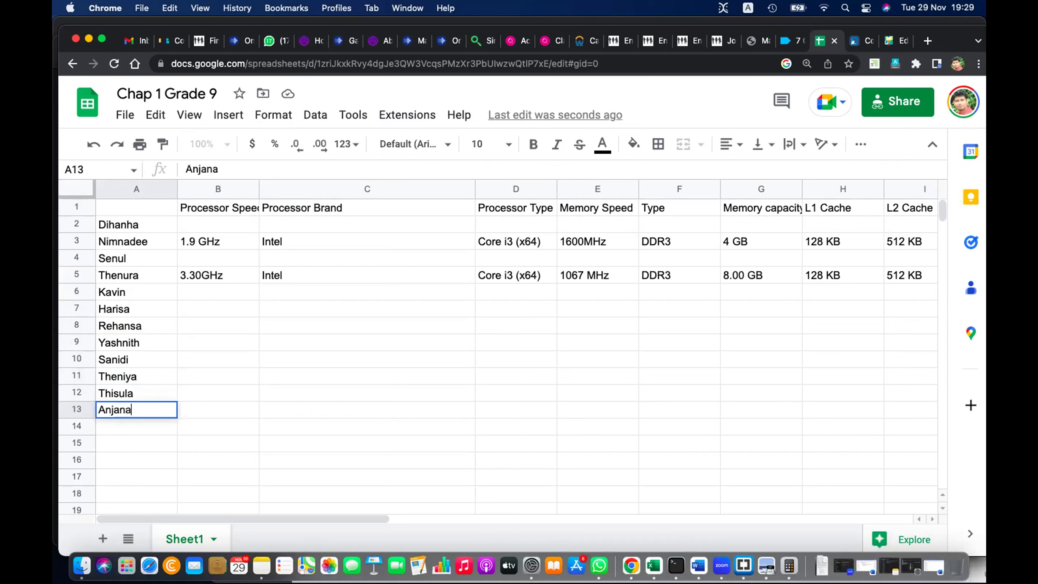
pyautogui.press('Return')
pyautogui.write('Chandula')
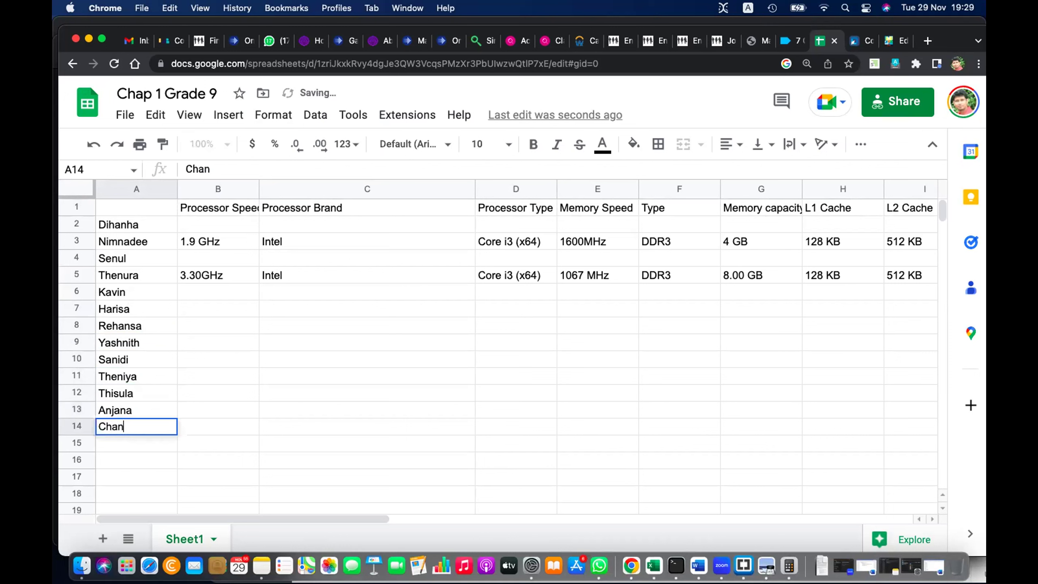
pyautogui.press('Return')
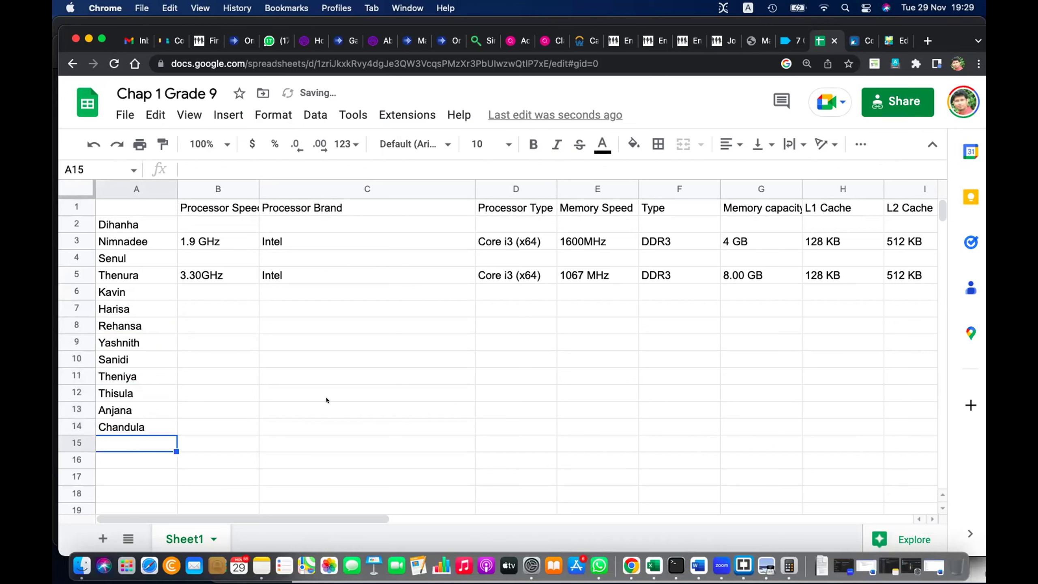
pyautogui.click(358, 408)
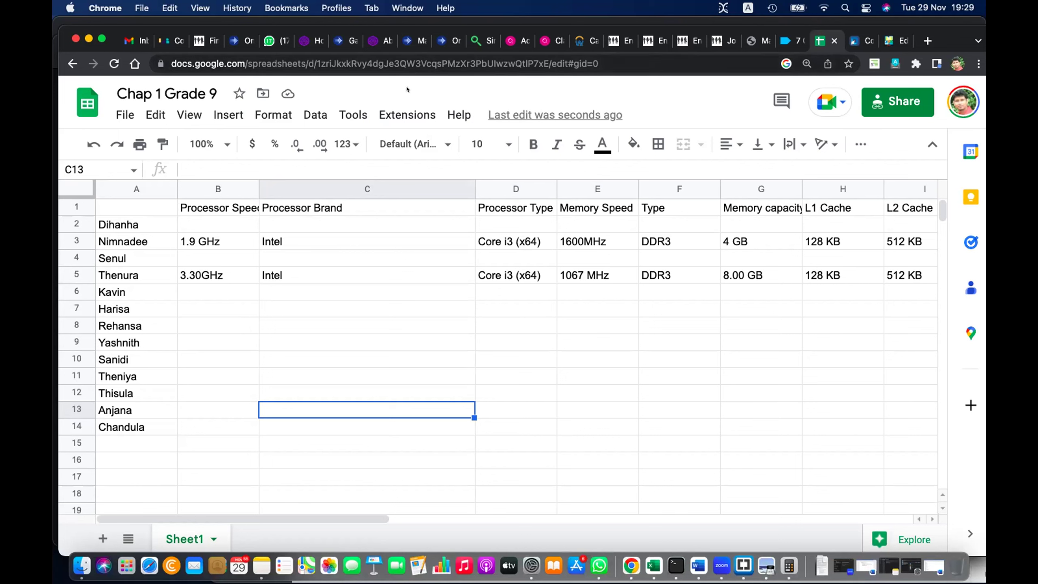
# Add a student's name in cell A15 and correct its spelling.
pyautogui.click(130, 439)
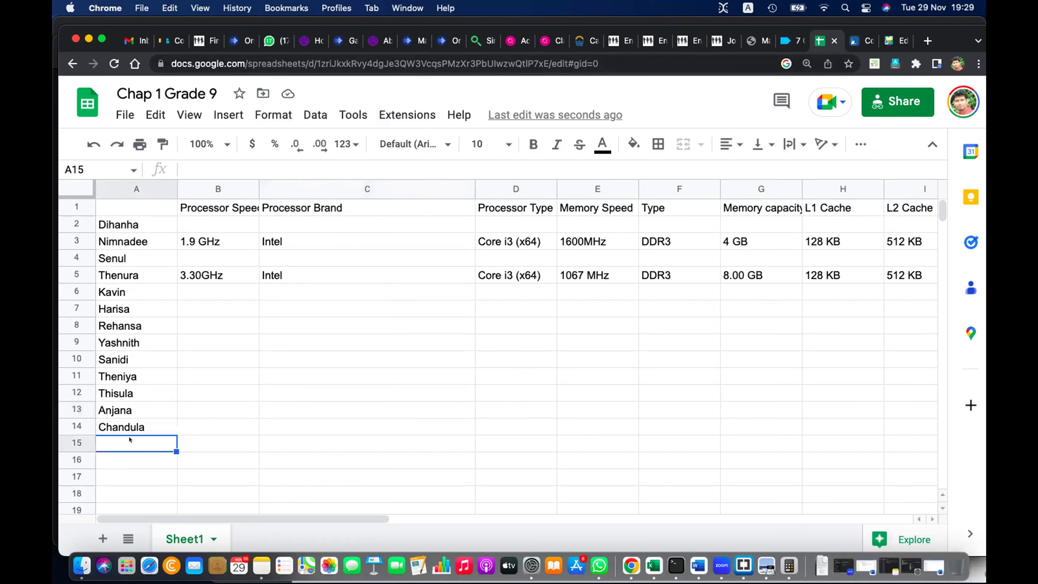
pyautogui.write('Maud')
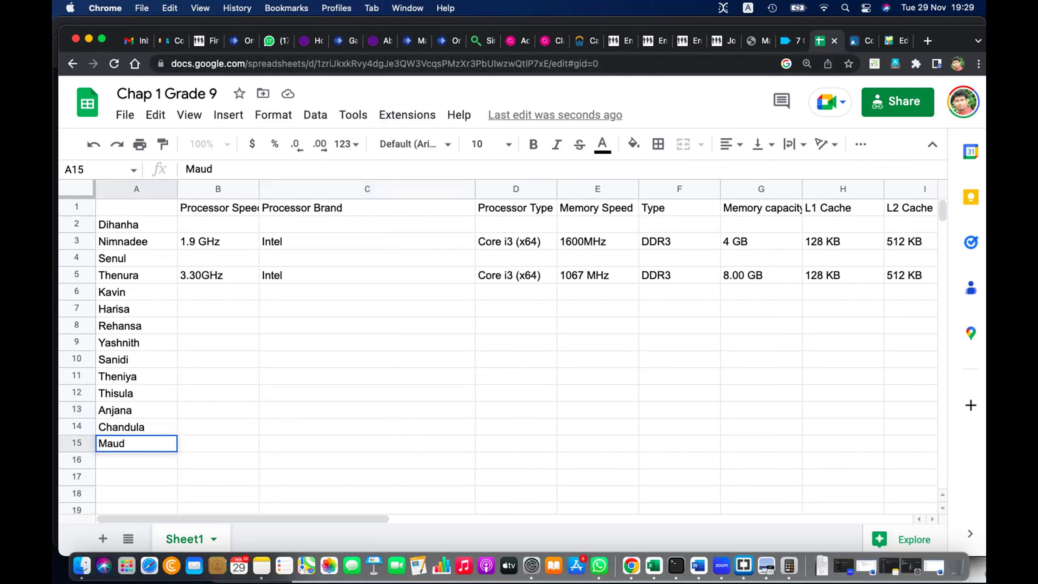
pyautogui.click(438, 432)
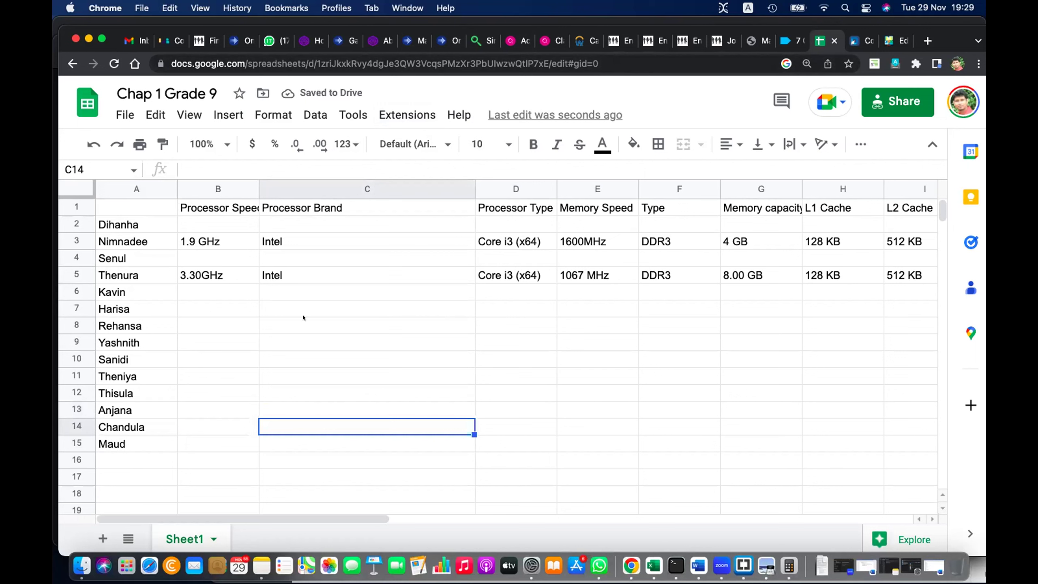
pyautogui.click(116, 441)
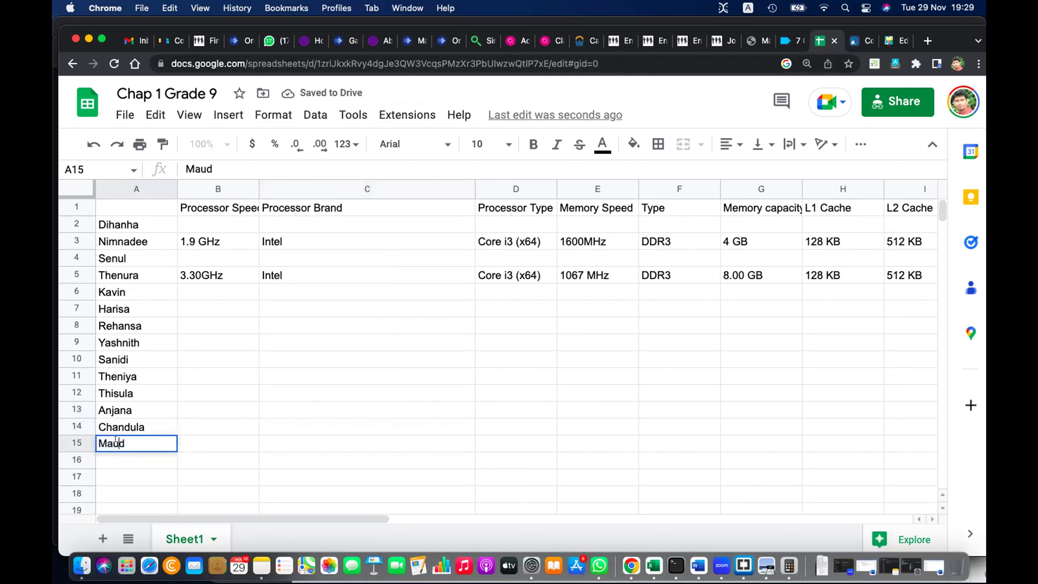
pyautogui.press('BackSpace')
pyautogui.press('BackSpace')
pyautogui.write('ua')
pyautogui.press('Return')
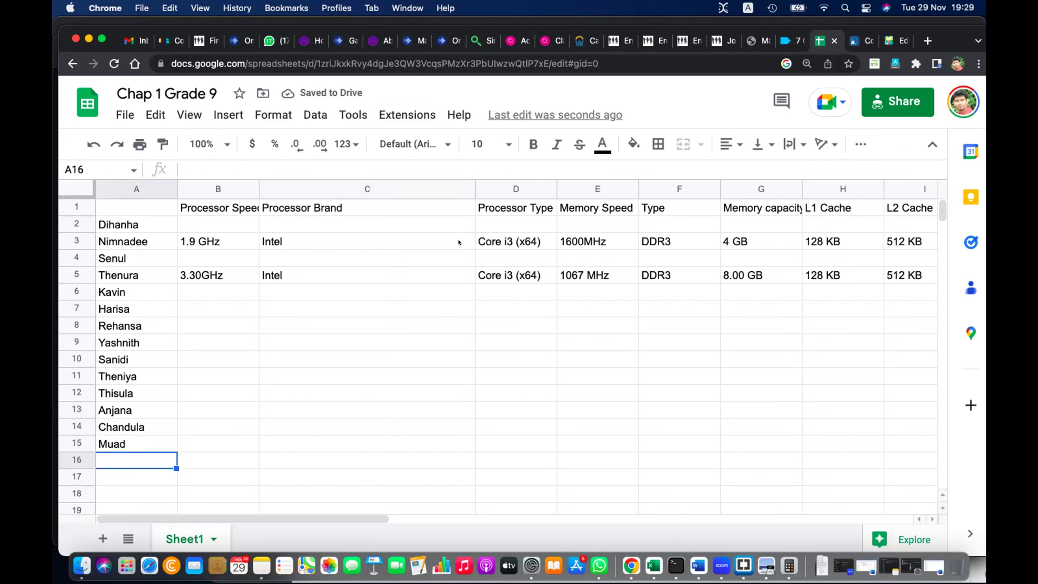
# Enter one more student's name in cell A16.
pyautogui.write('Yumeth')
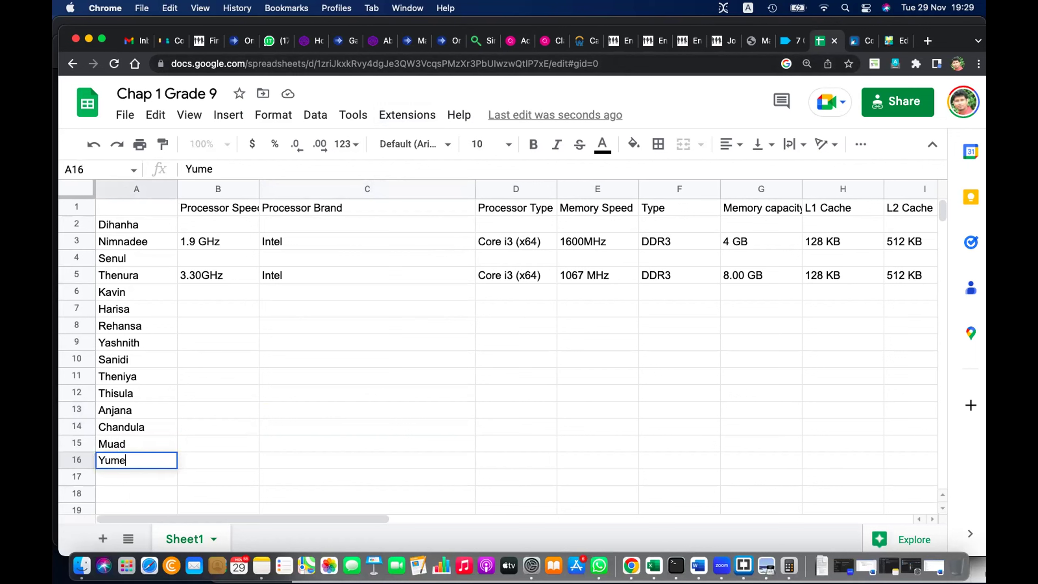
pyautogui.press('Return')
pyautogui.click(305, 454)
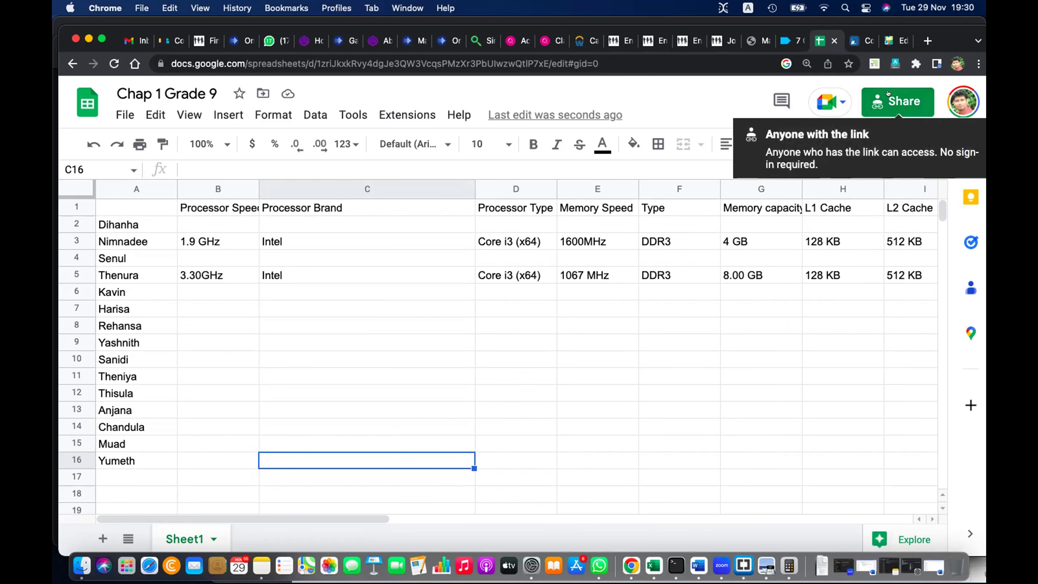
# Copy the spreadsheet's sharing link and close the sharing settings.
pyautogui.click(874, 107)
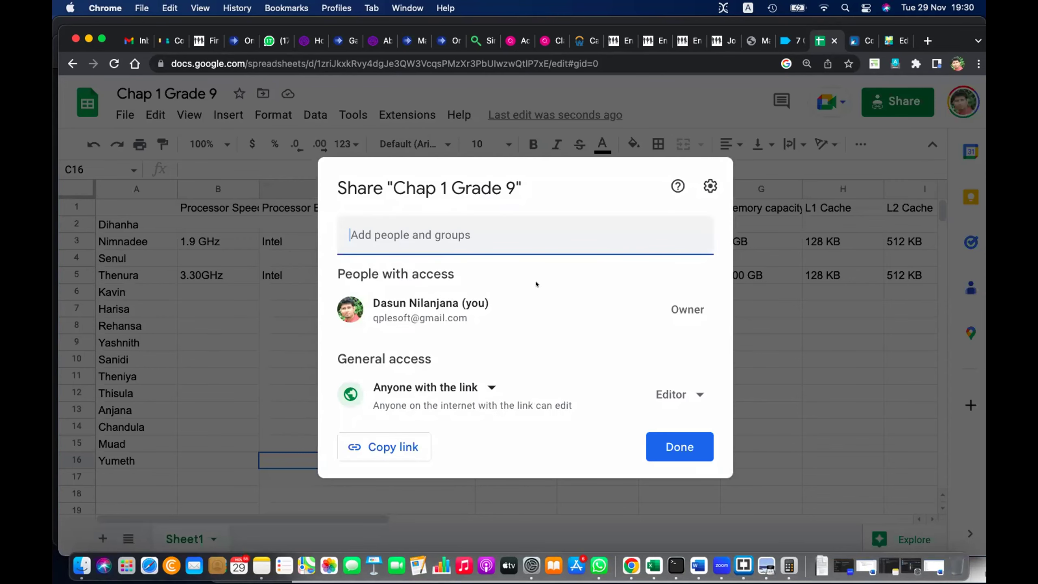
pyautogui.click(400, 440)
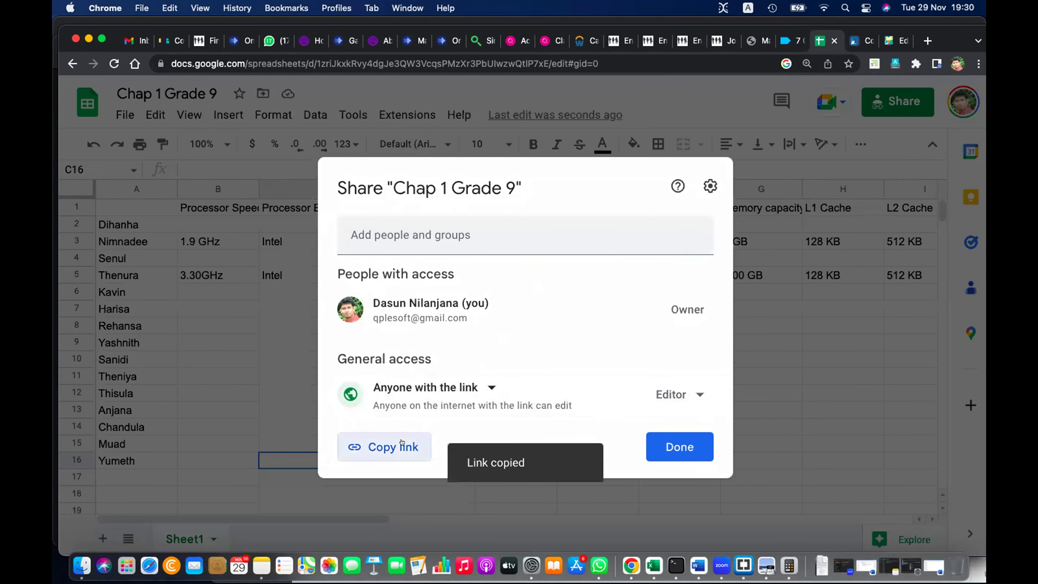
pyautogui.click(759, 428)
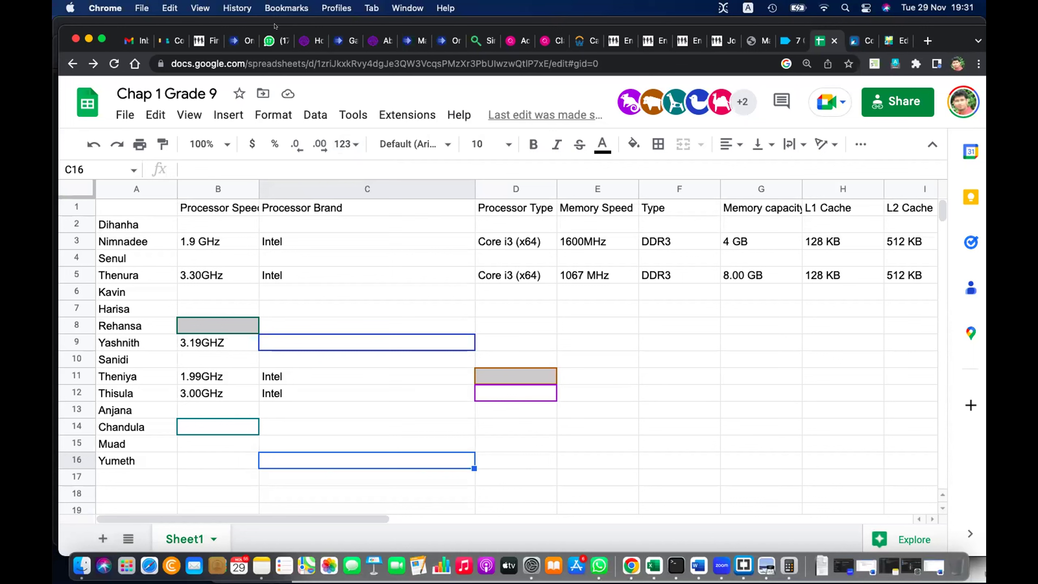
pyautogui.press('XF86AudioMute')
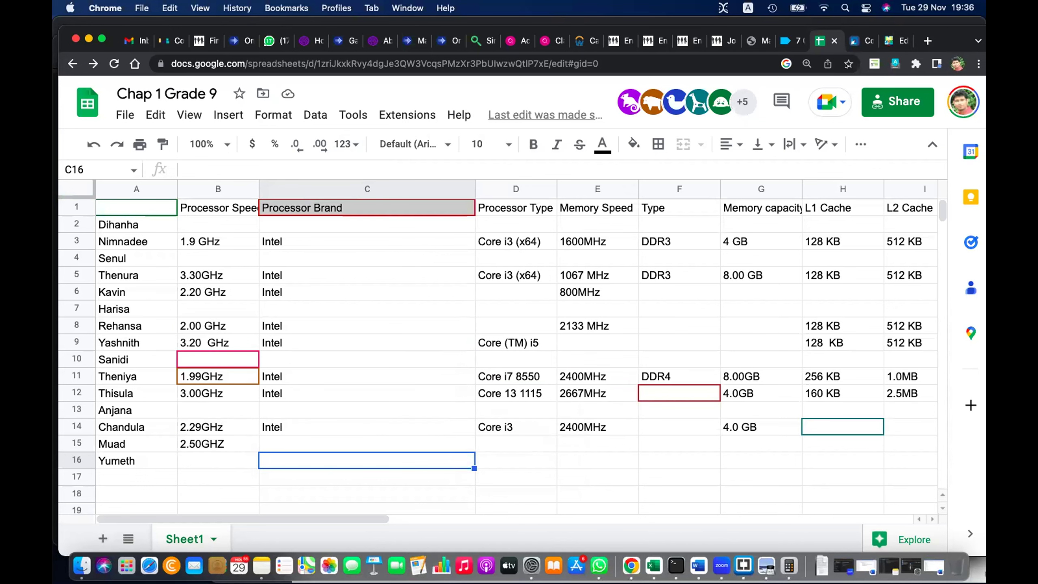
pyautogui.press('XF86AudioRaiseVolume')
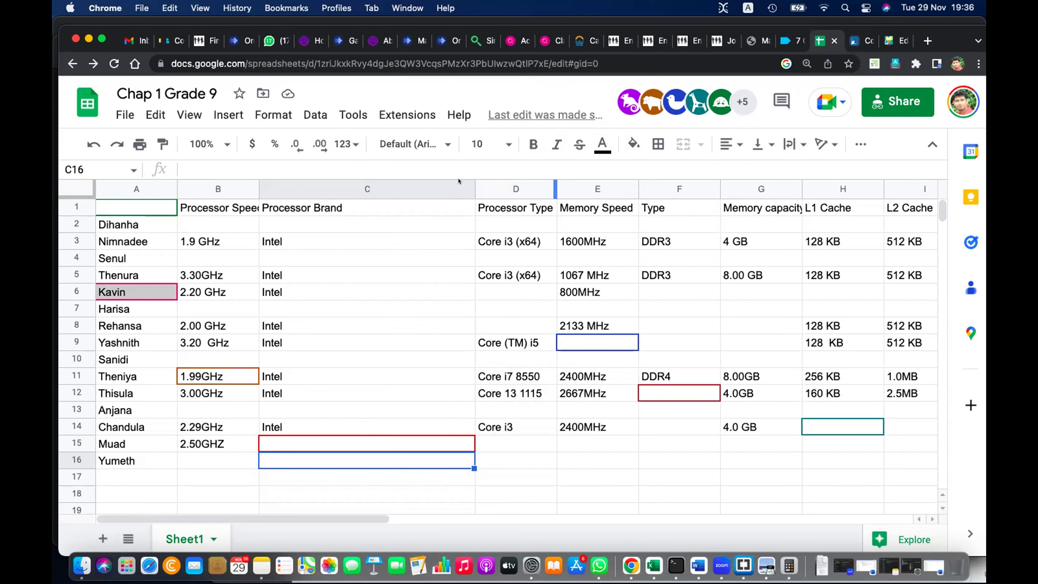
pyautogui.click(297, 274)
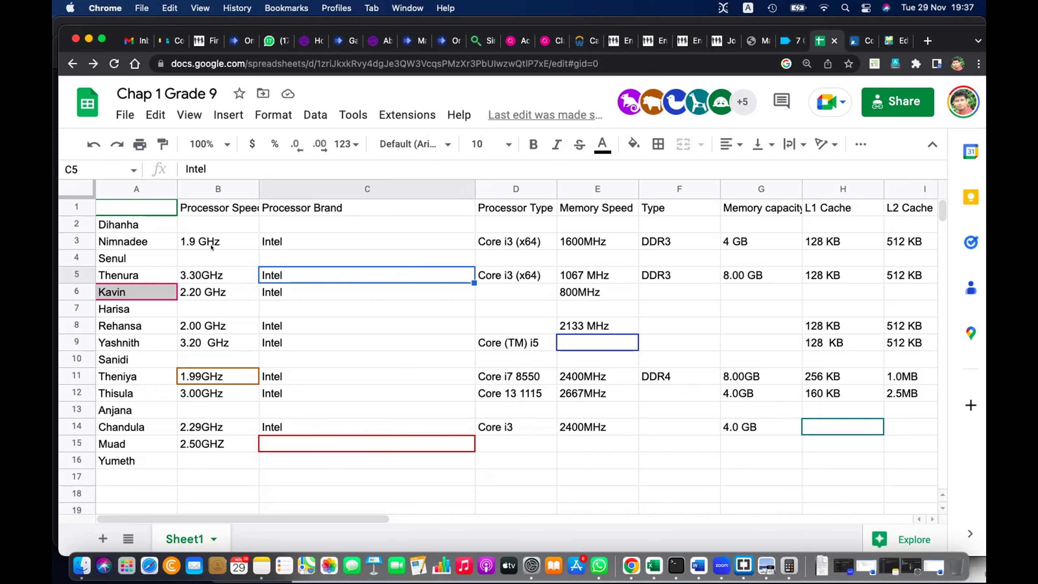
pyautogui.click(211, 308)
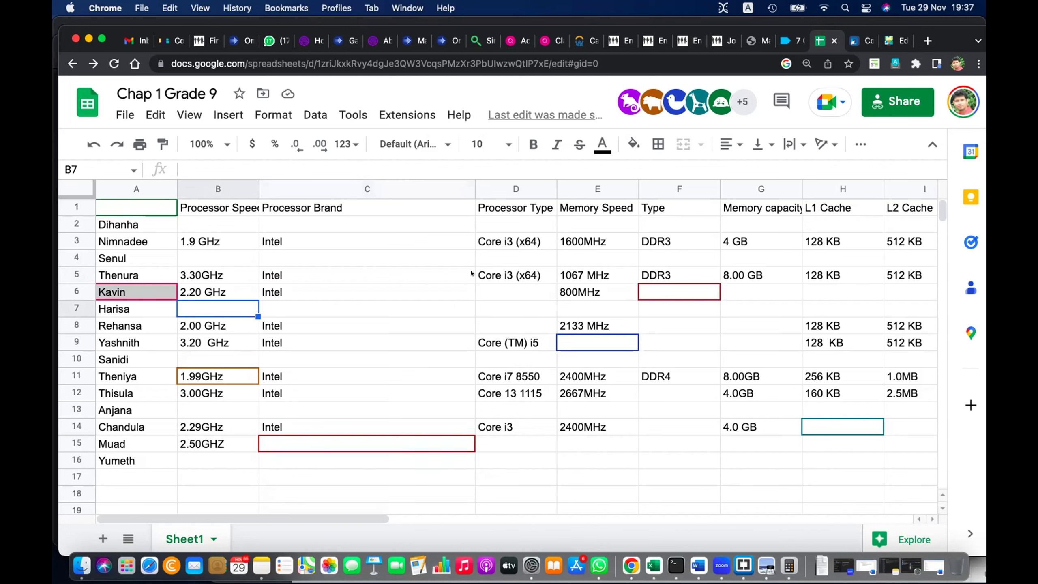
pyautogui.press('XF86AudioLowerVolume')
pyautogui.press('XF86AudioLowerVolume')
pyautogui.press('XF86AudioLowerVolume')
pyautogui.press('XF86AudioLowerVolume')
pyautogui.press('XF86AudioLowerVolume')
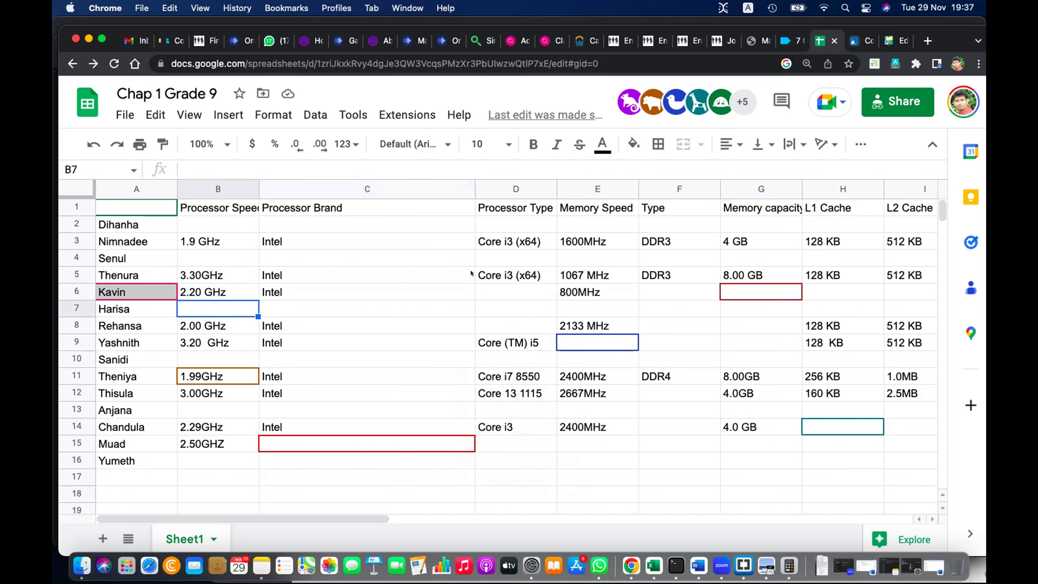
pyautogui.press('XF86AudioRaiseVolume')
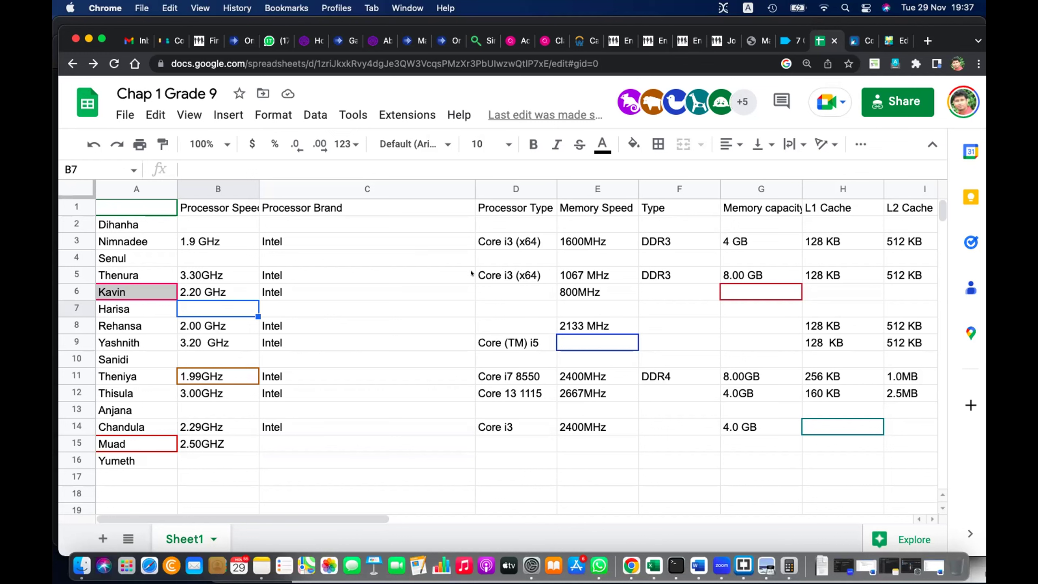
pyautogui.press('XF86AudioRaiseVolume')
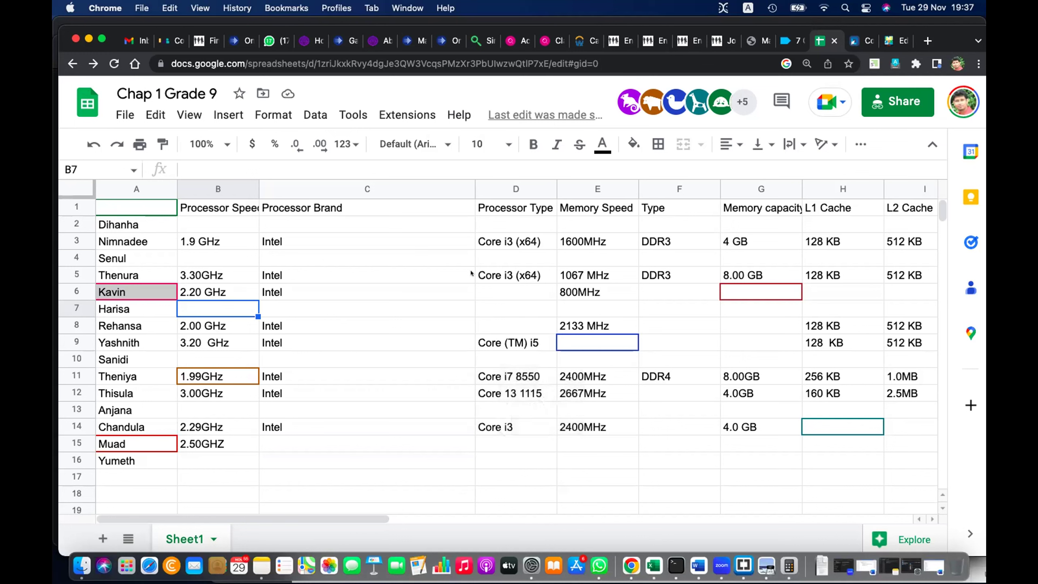
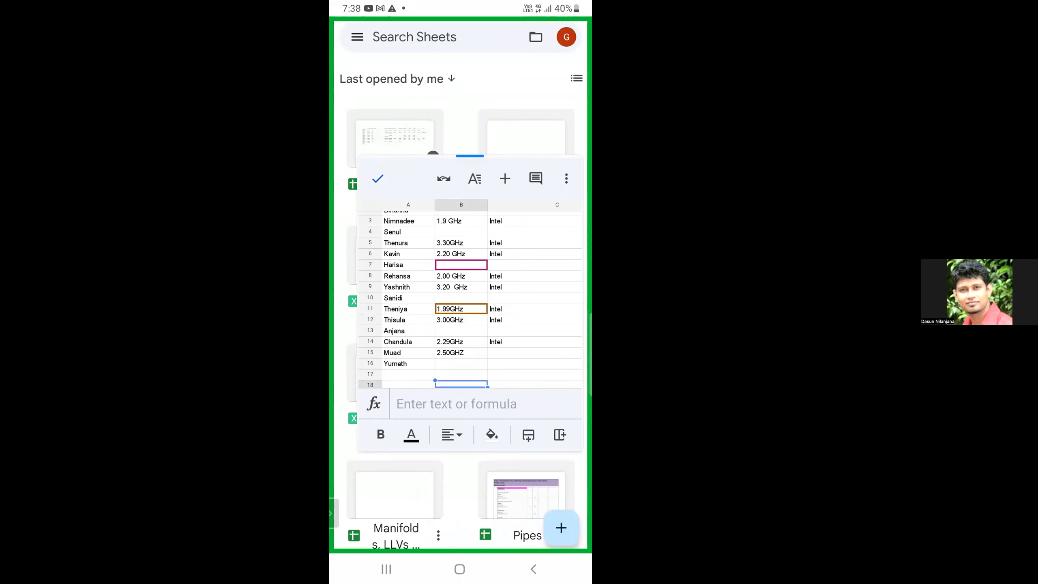
# Leave the floating Sheets window on the phone and bring up the second page of the app drawer.
pyautogui.click(411, 434)
pyautogui.click(460, 569)
pyautogui.moveTo(460, 409); pyautogui.dragTo(460, 204)
pyautogui.moveTo(388, 368); pyautogui.dragTo(531, 368)
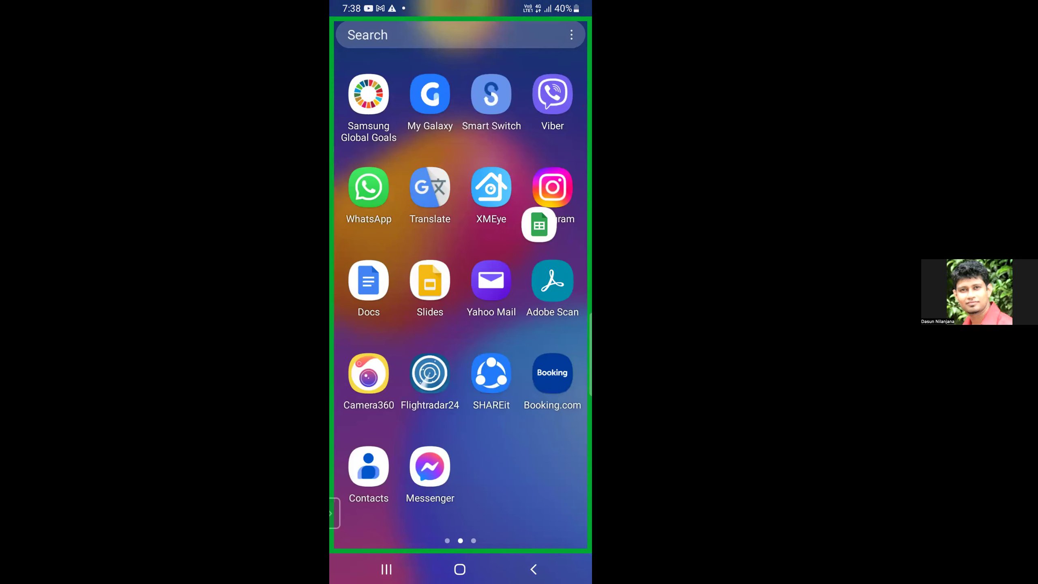
# Open the phone's Settings and move the floating Sheets bubble clear of the settings list.
pyautogui.moveTo(388, 368); pyautogui.dragTo(531, 368)
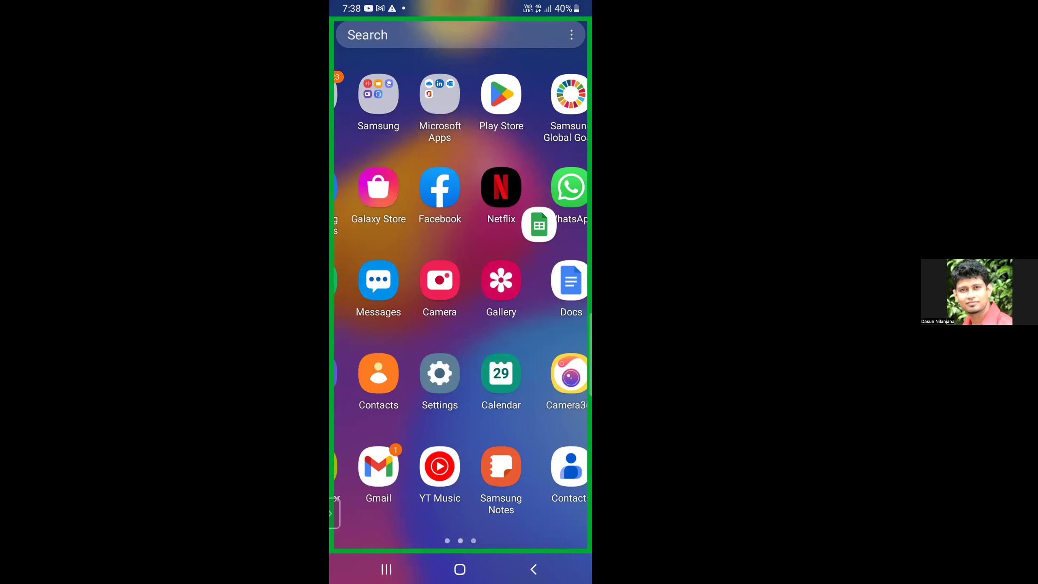
pyautogui.click(490, 372)
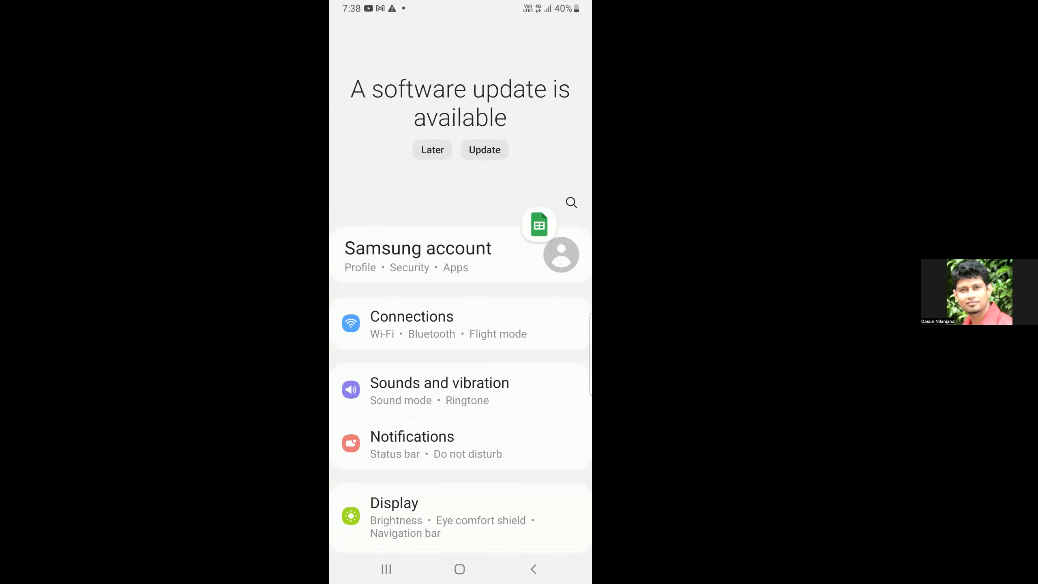
pyautogui.moveTo(539, 225); pyautogui.dragTo(566, 138)
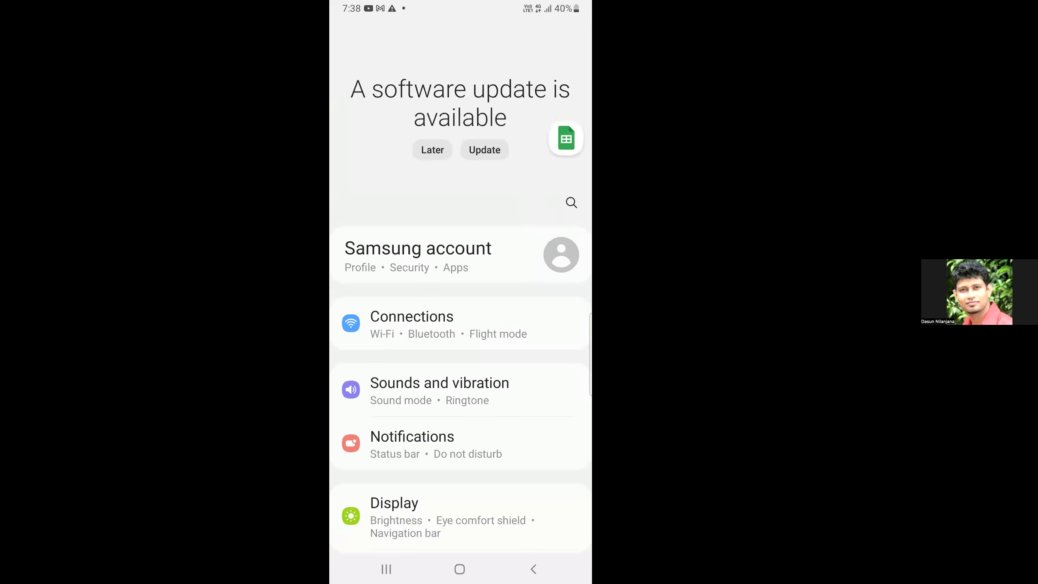
# Look through the whole Settings list for the entry that covers the phone's hardware details.
pyautogui.scroll(-8, 461, 310)
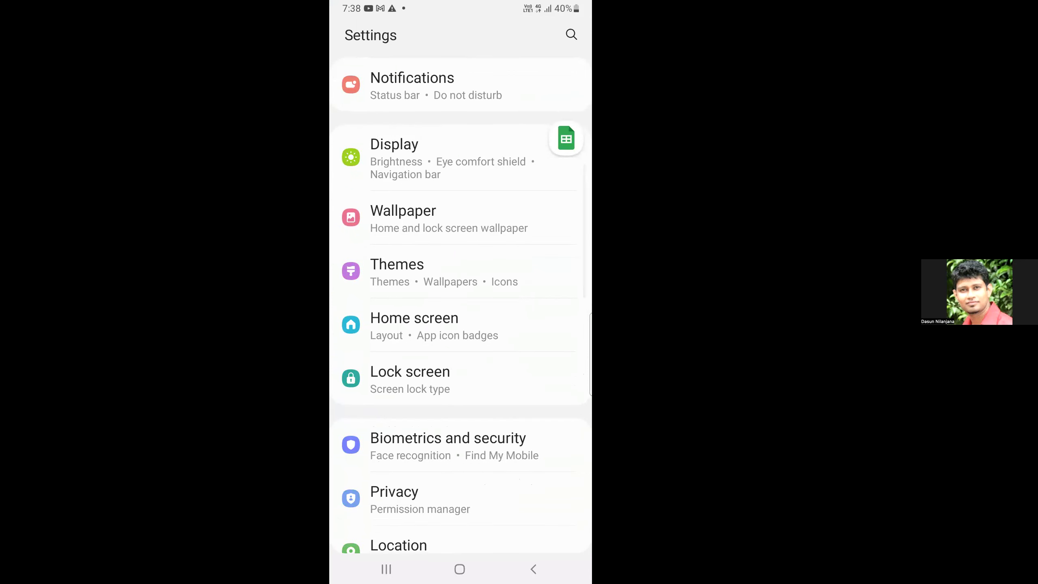
pyautogui.scroll(-5, 461, 310)
pyautogui.scroll(-5, 460, 311)
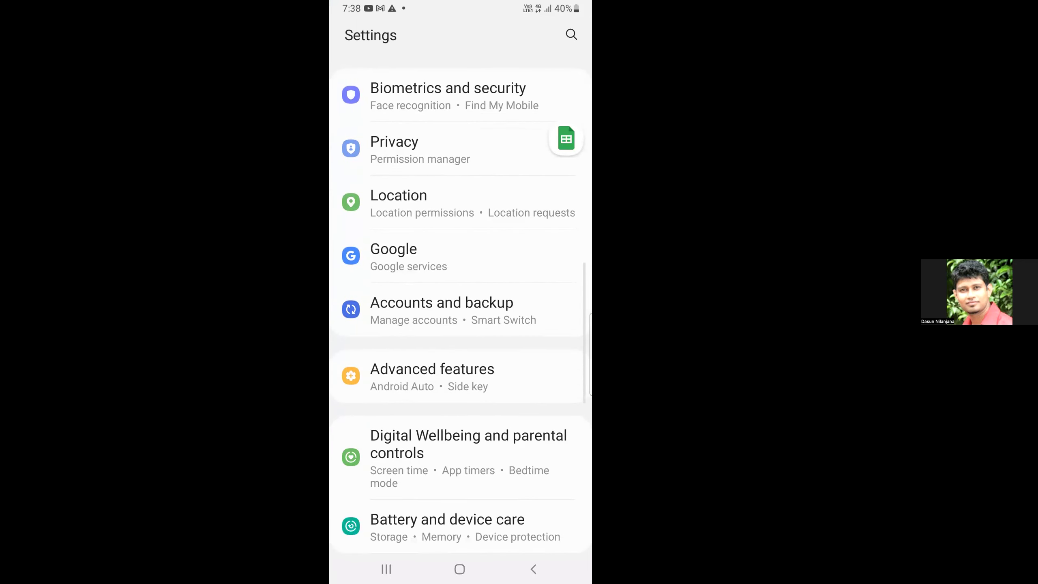
pyautogui.scroll(-5, 460, 310)
pyautogui.scroll(-3, 461, 310)
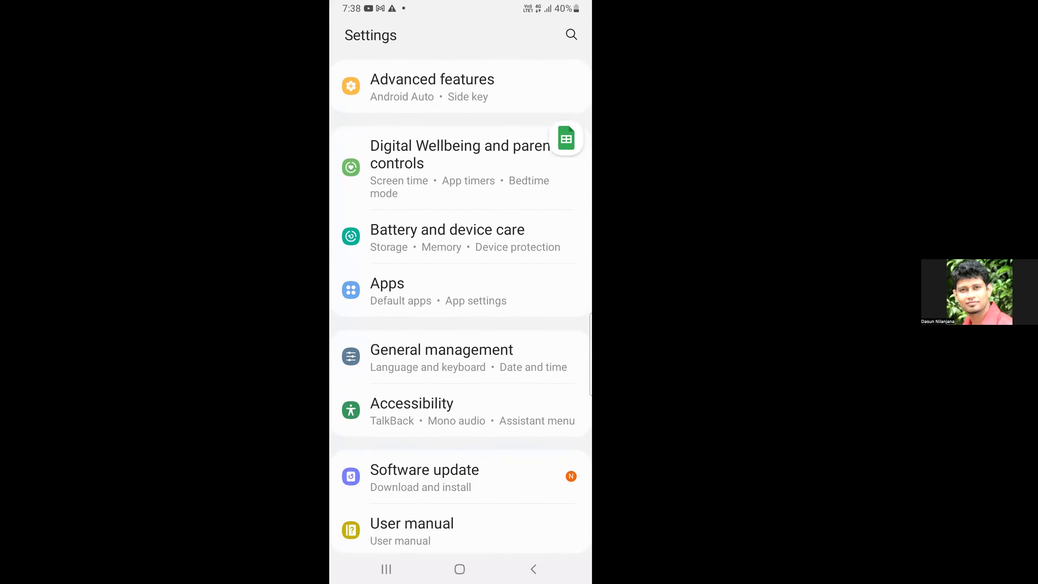
pyautogui.scroll(1, 461, 307)
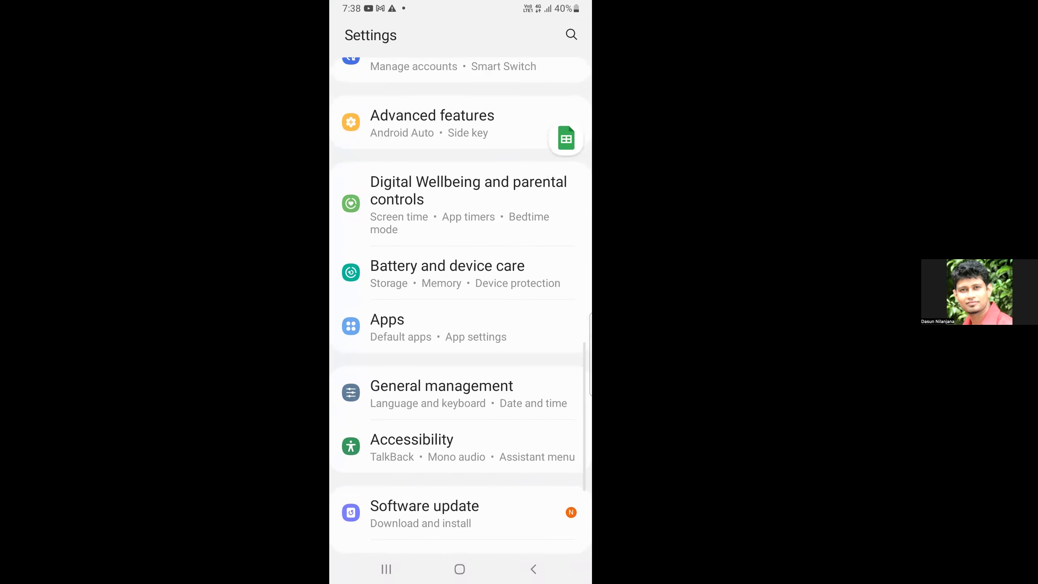
pyautogui.scroll(-4, 460, 307)
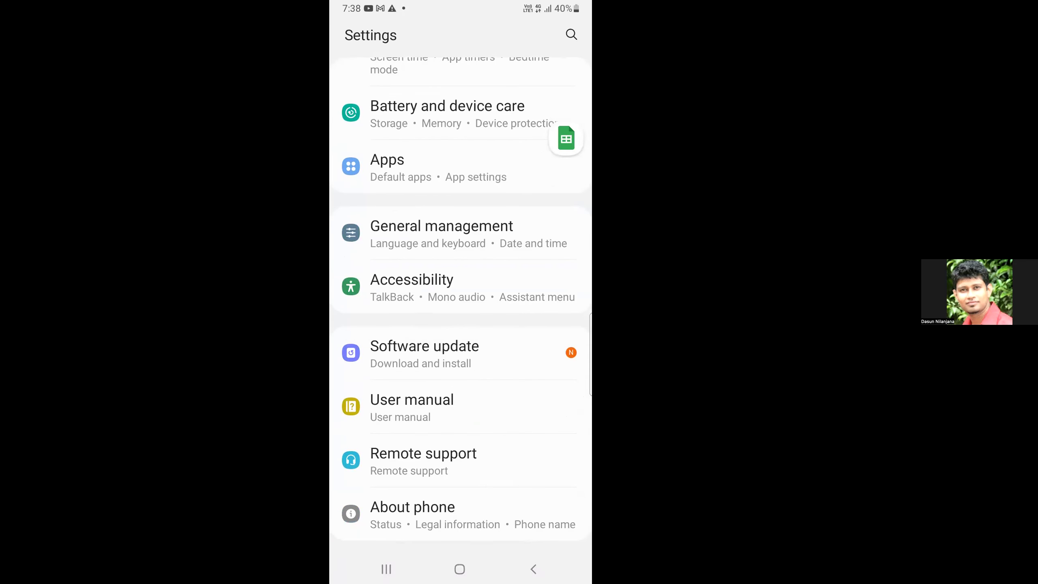
pyautogui.scroll(1, 460, 306)
pyautogui.scroll(-1, 460, 306)
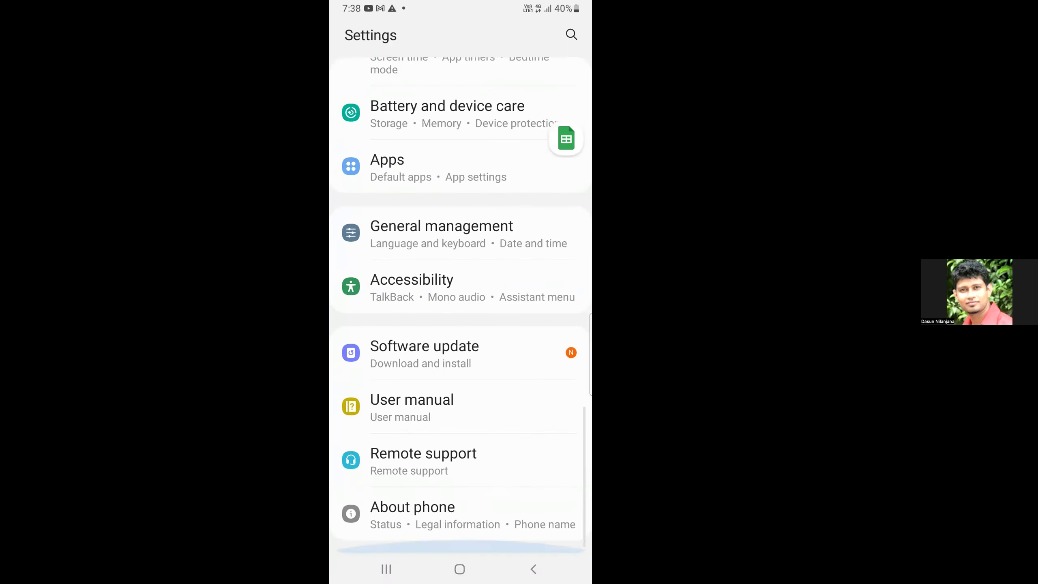
pyautogui.scroll(6, 460, 306)
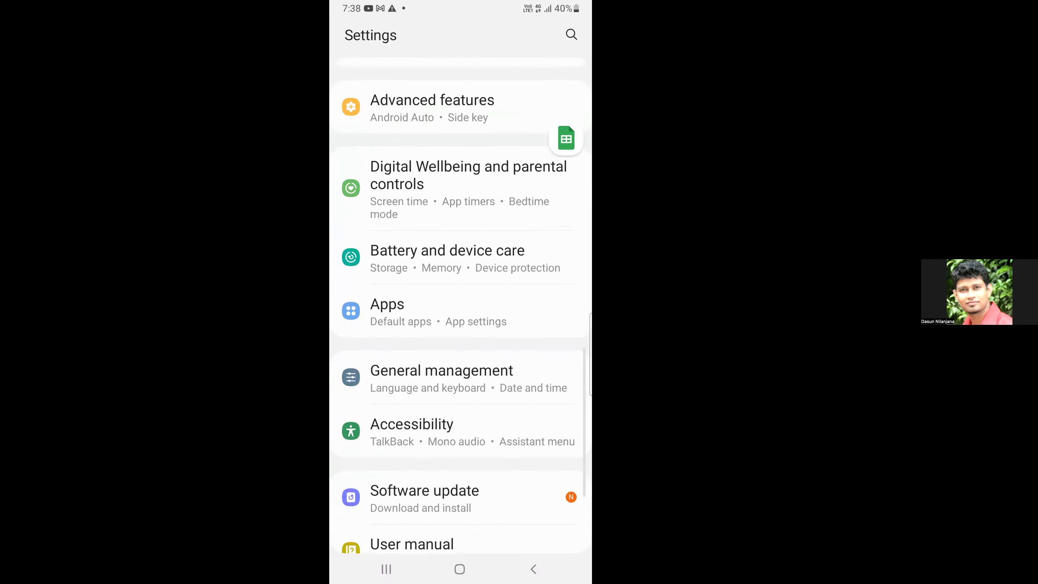
pyautogui.scroll(6, 461, 306)
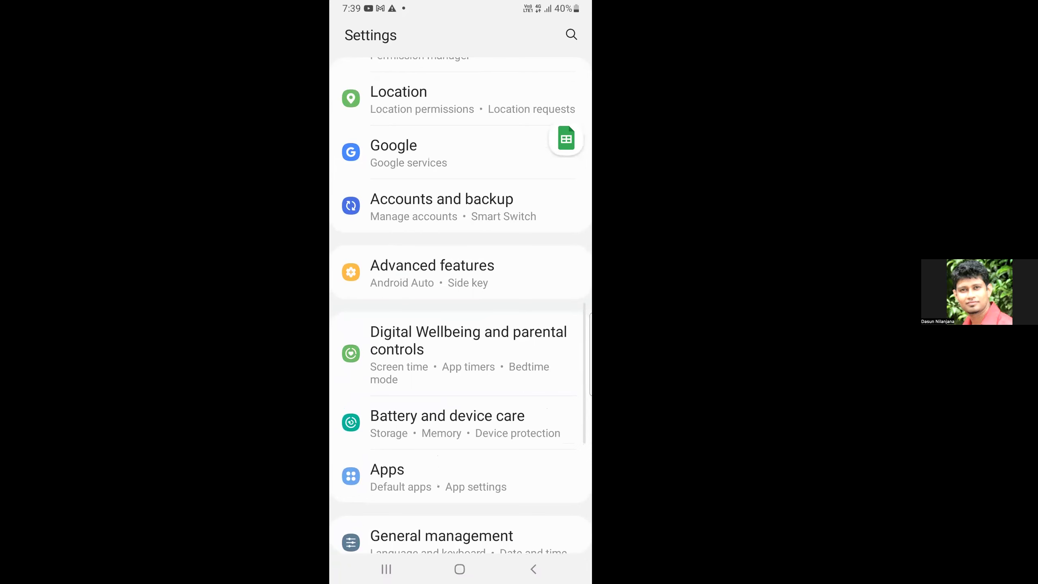
pyautogui.scroll(3, 460, 307)
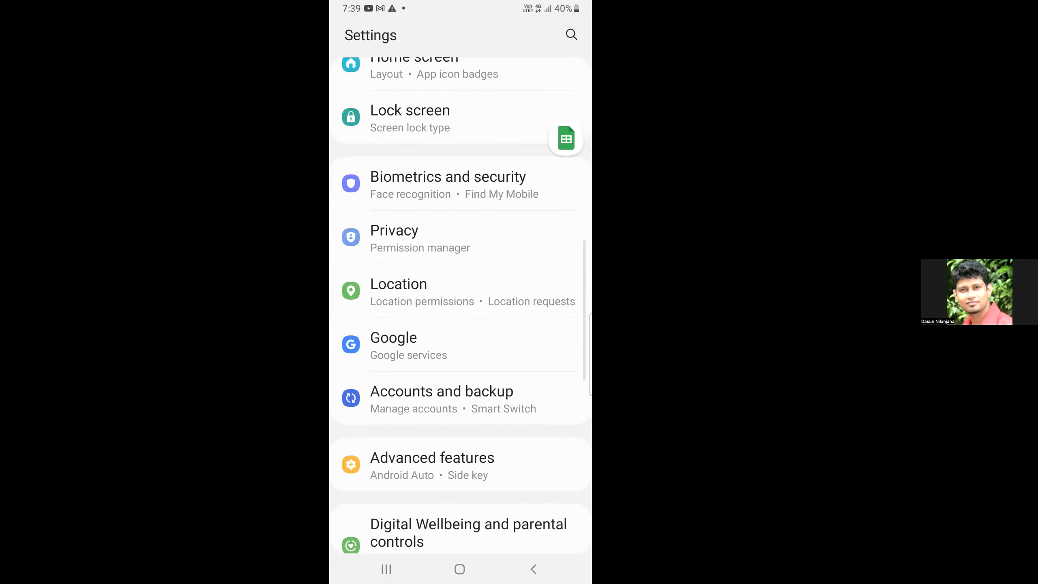
pyautogui.scroll(-1, 461, 306)
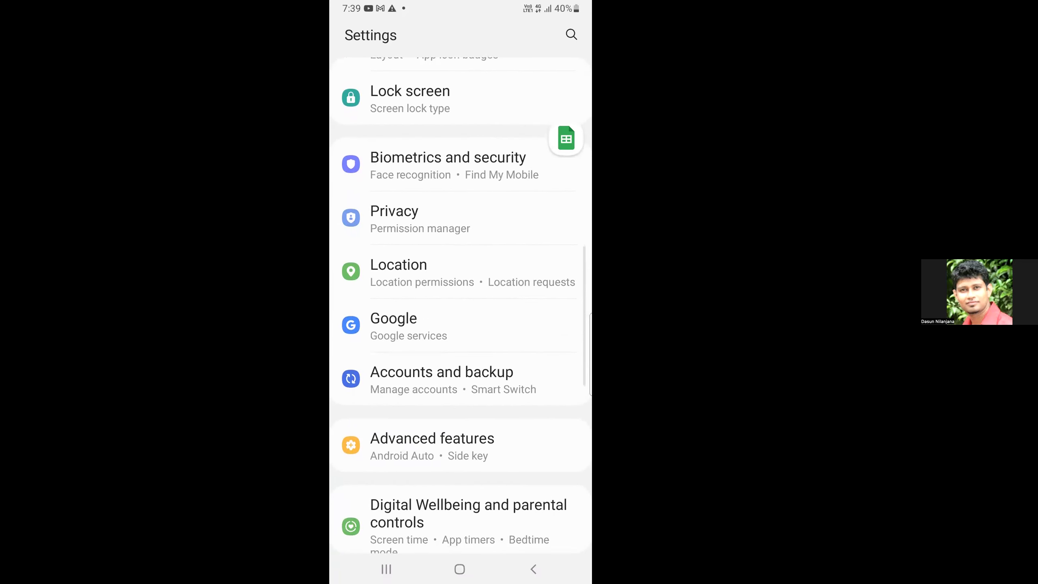
pyautogui.scroll(-5, 461, 306)
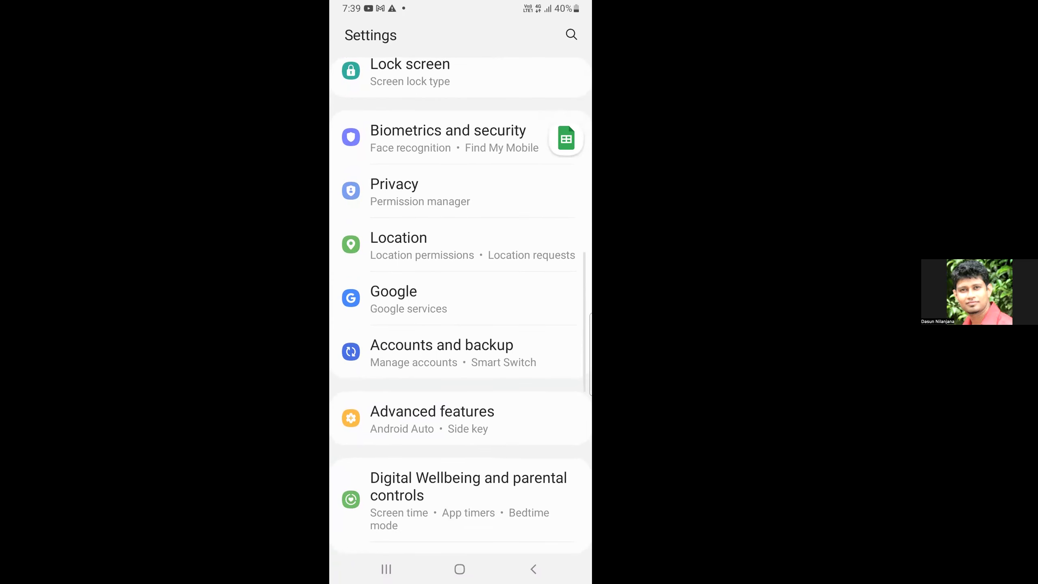
pyautogui.scroll(-7, 460, 307)
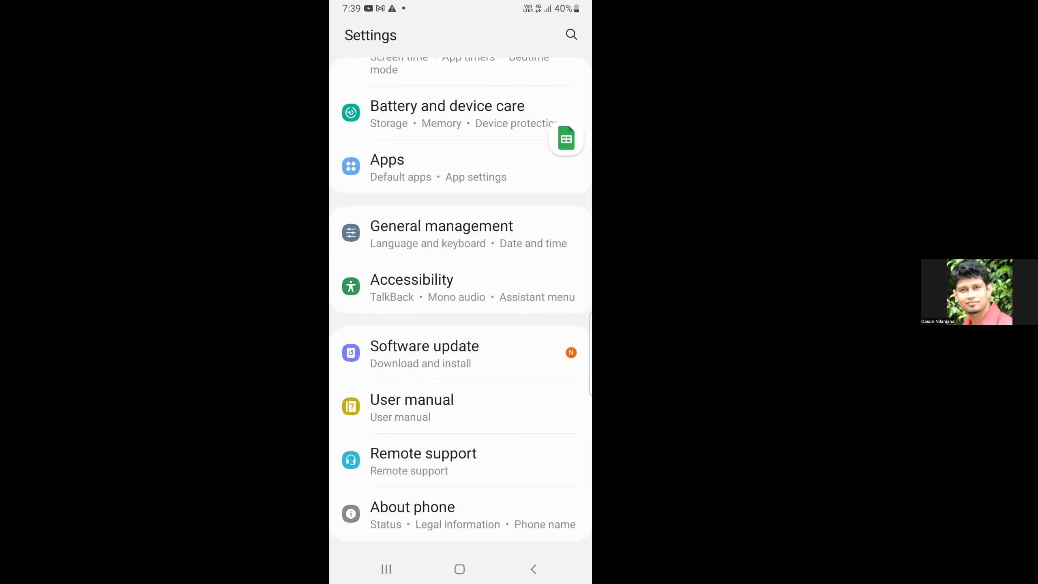
# Open the About phone page and examine the model details and information categories.
pyautogui.click(500, 513)
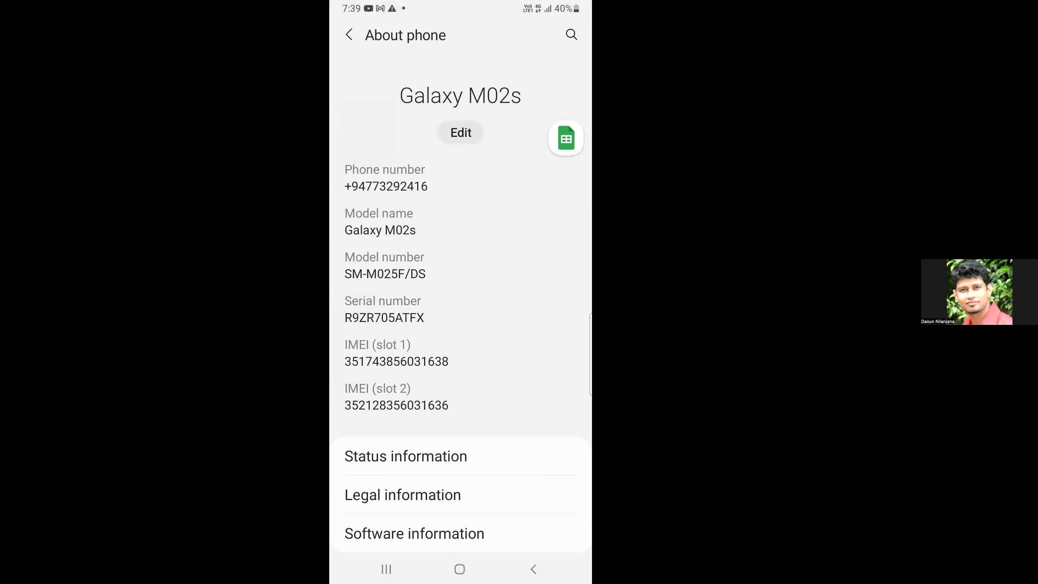
pyautogui.scroll(-1, 459, 286)
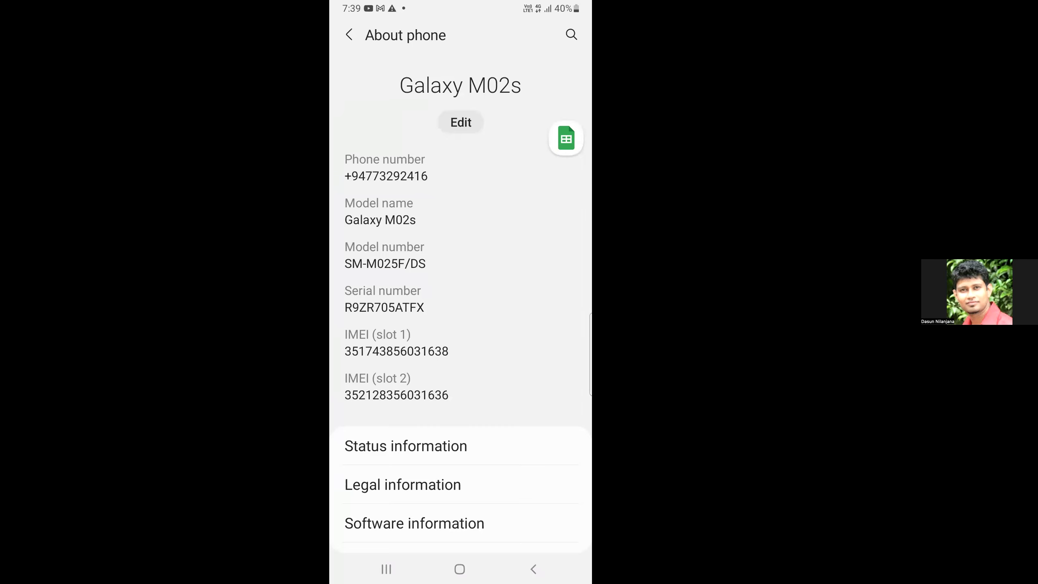
pyautogui.scroll(-1, 460, 306)
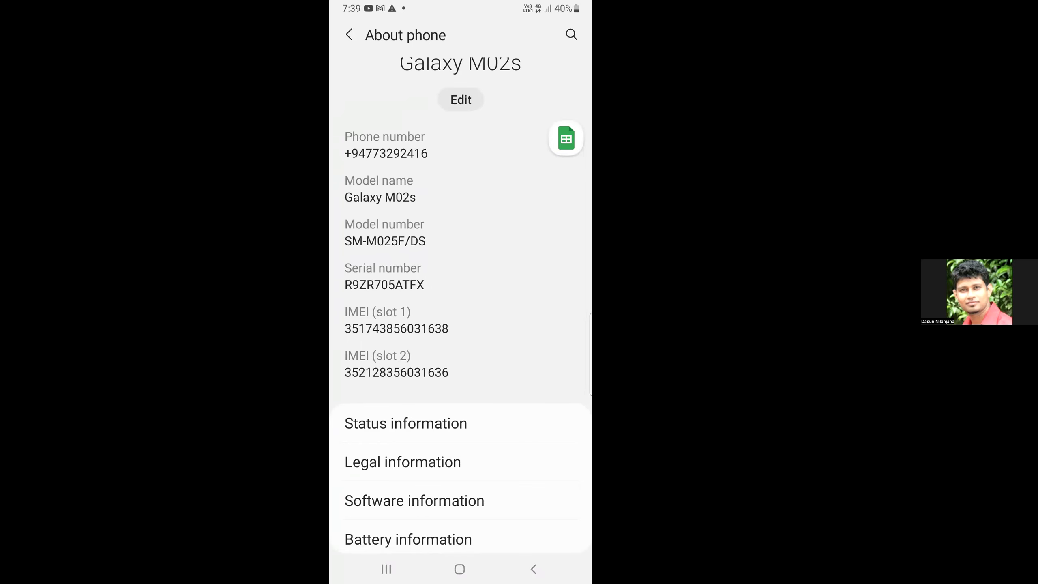
pyautogui.click(386, 569)
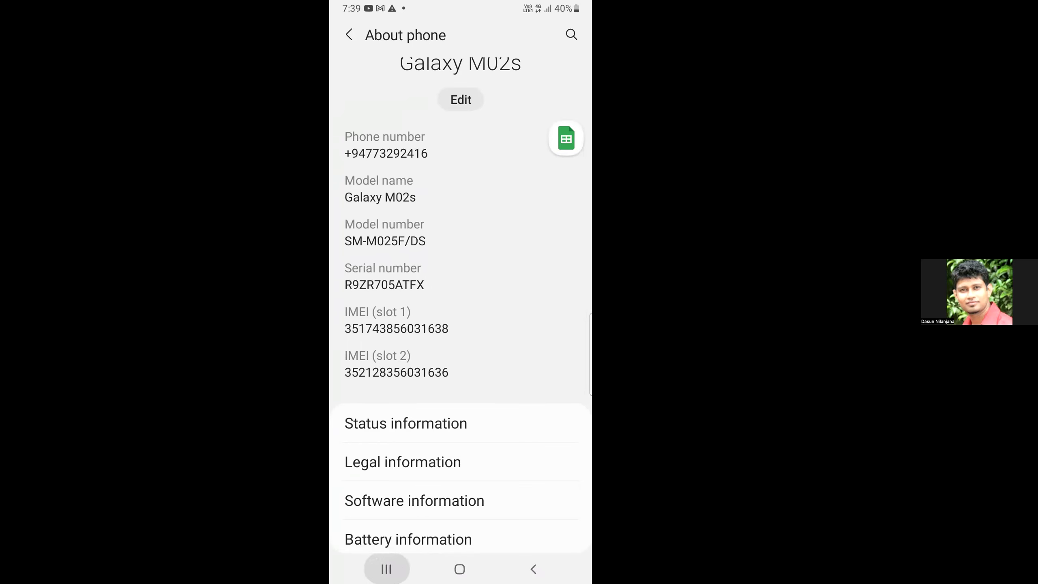
pyautogui.moveTo(531, 253); pyautogui.dragTo(408, 253)
pyautogui.click(461, 245)
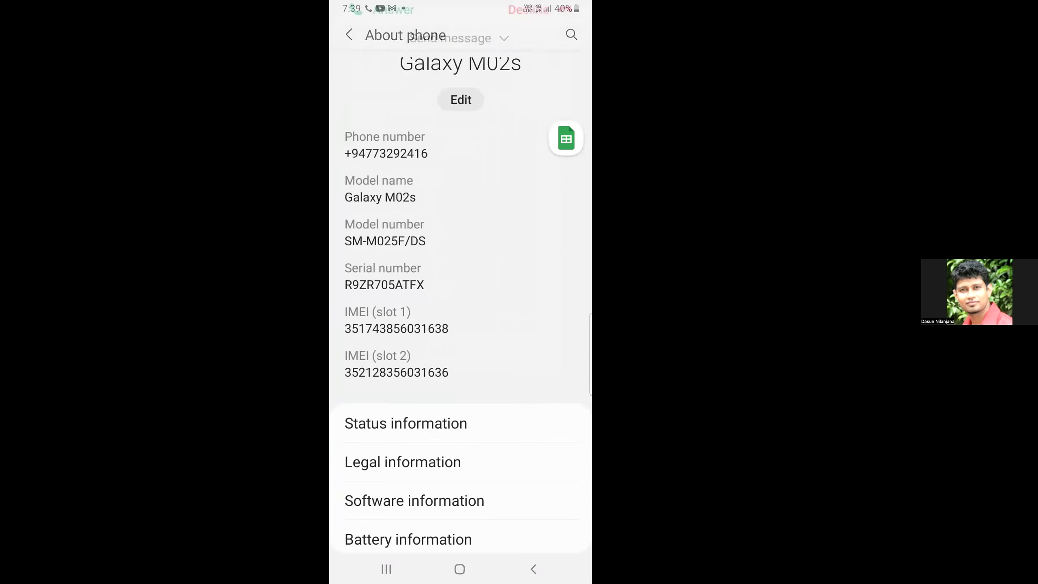
pyautogui.click(539, 114)
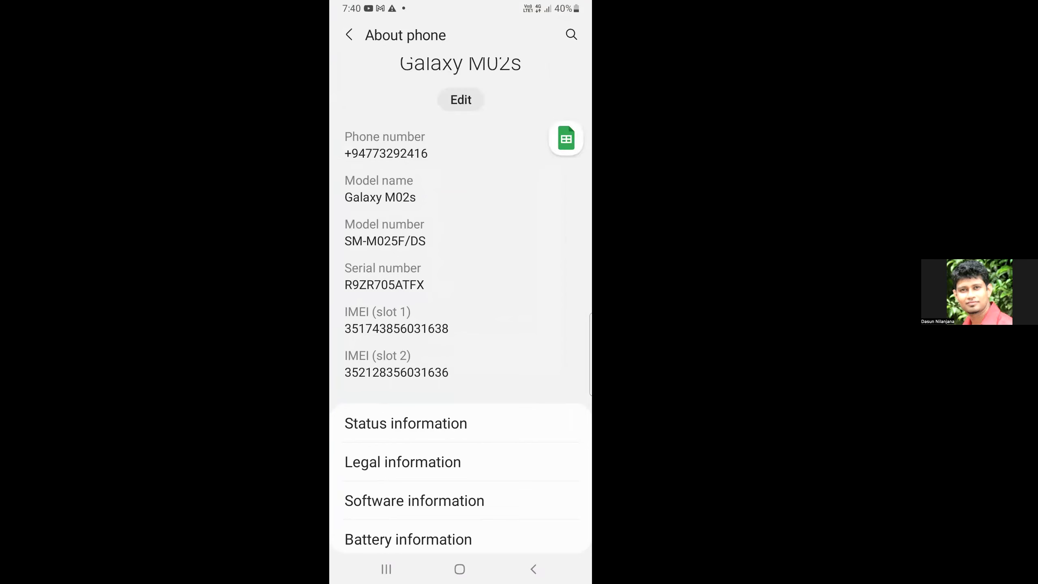
# Open the phone's Status information and look through its entries for hardware specifications.
pyautogui.scroll(-4, 460, 304)
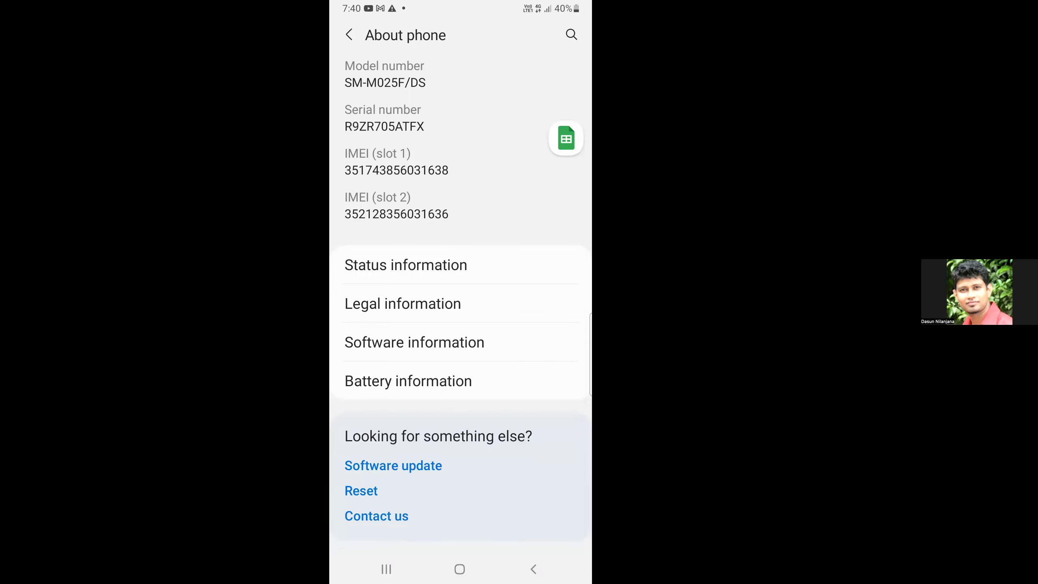
pyautogui.click(406, 264)
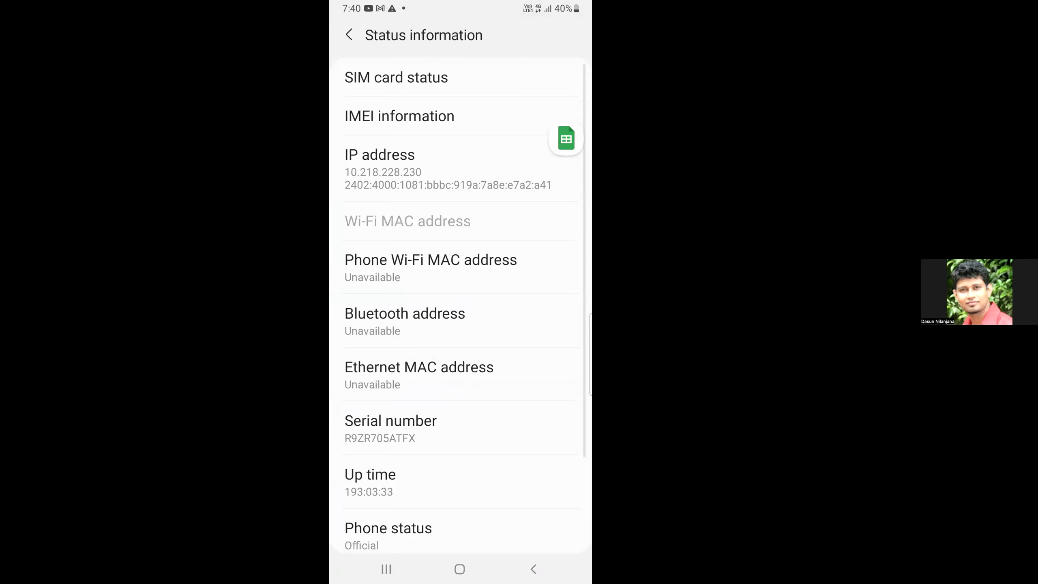
pyautogui.scroll(-2, 461, 306)
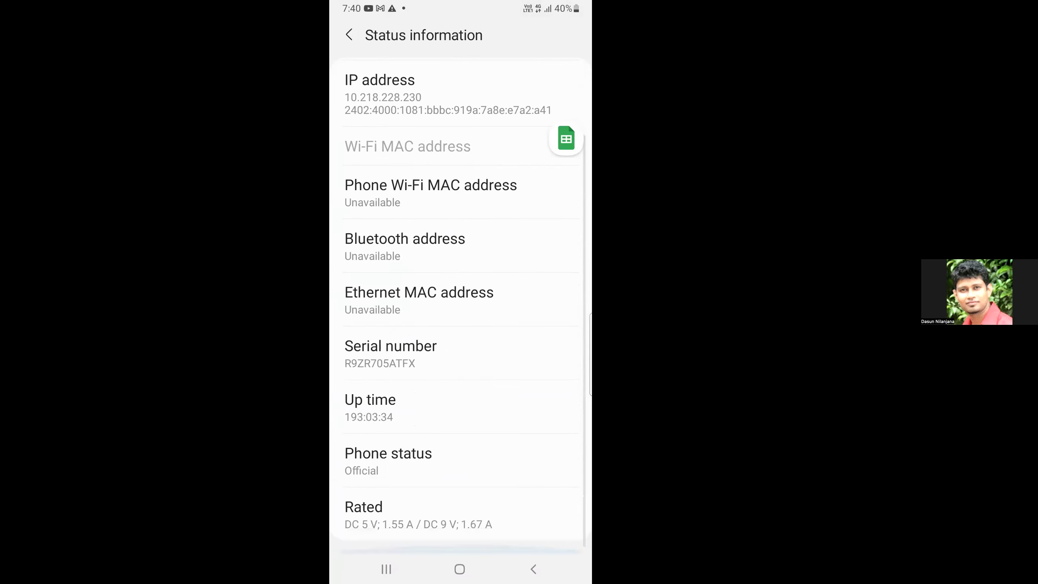
pyautogui.scroll(2, 461, 306)
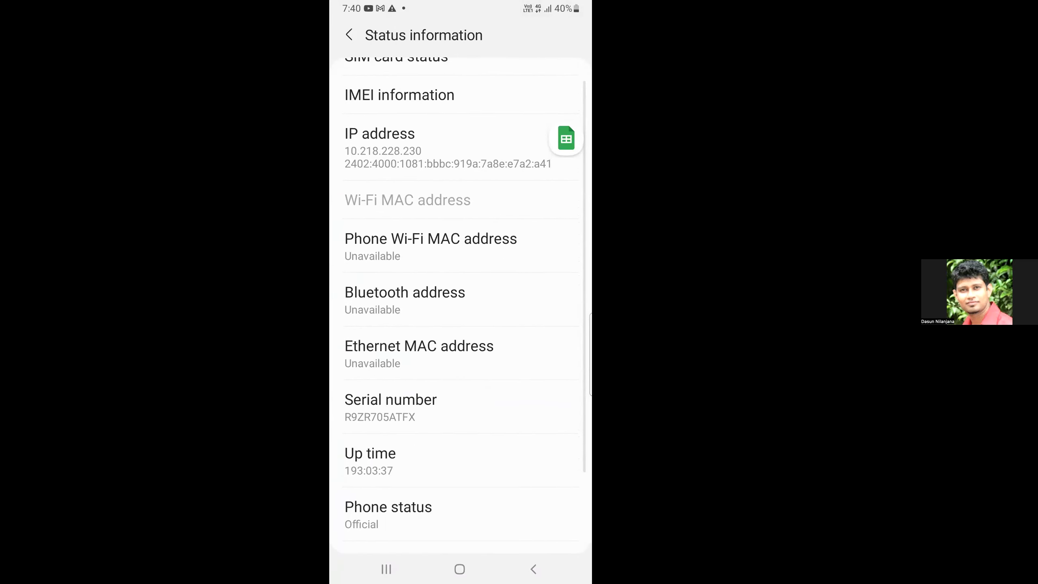
pyautogui.scroll(-2, 461, 307)
# Switch to the Play Store and search for cpu z.
pyautogui.click(459, 569)
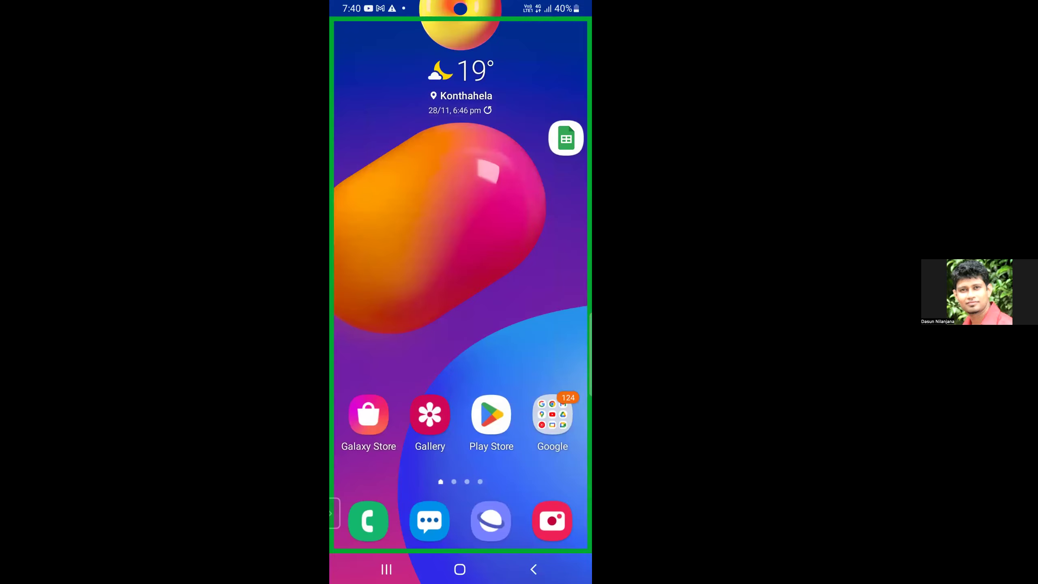
pyautogui.click(490, 414)
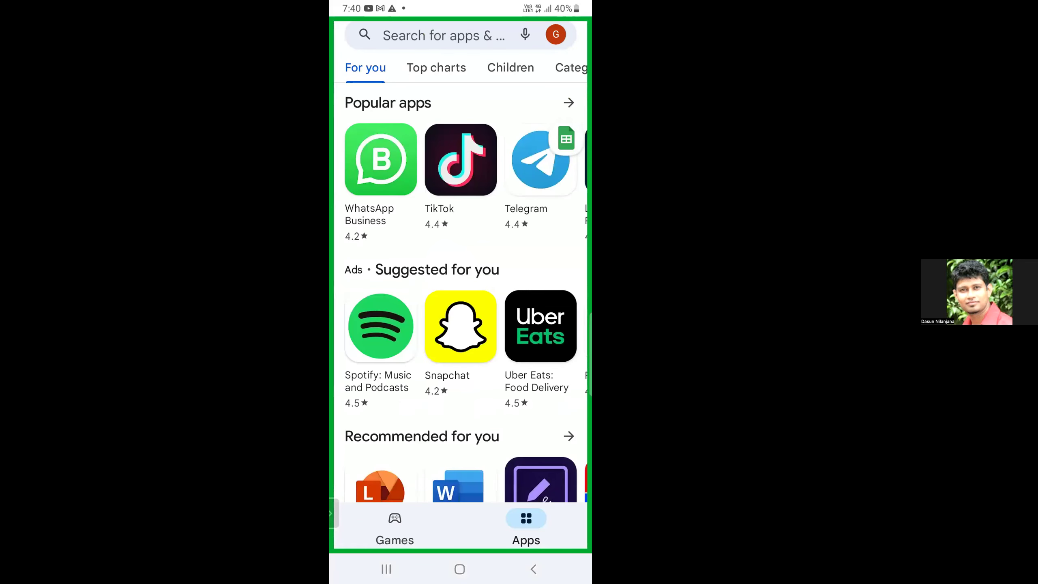
pyautogui.click(444, 36)
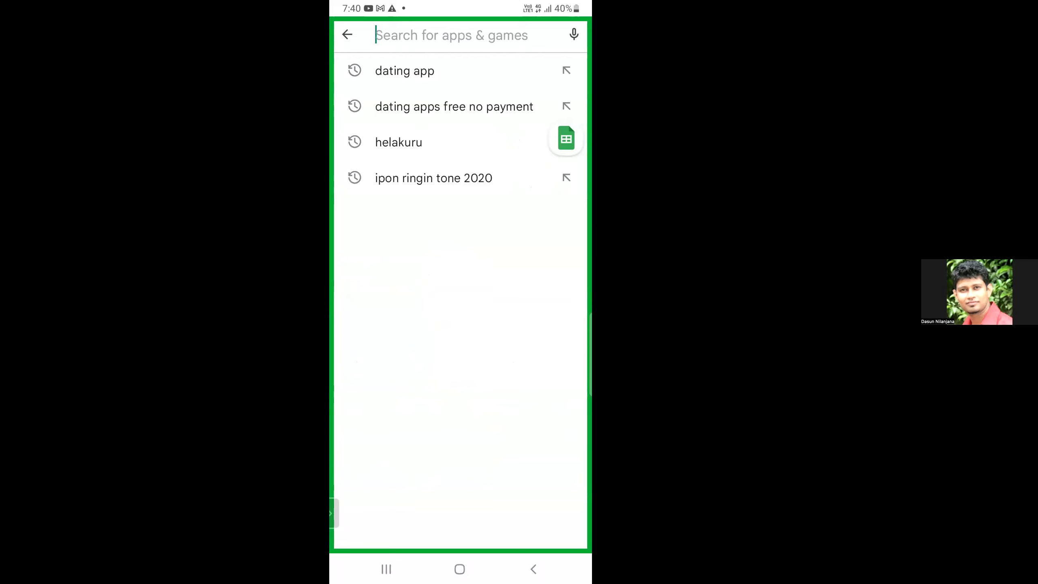
pyautogui.write('c')
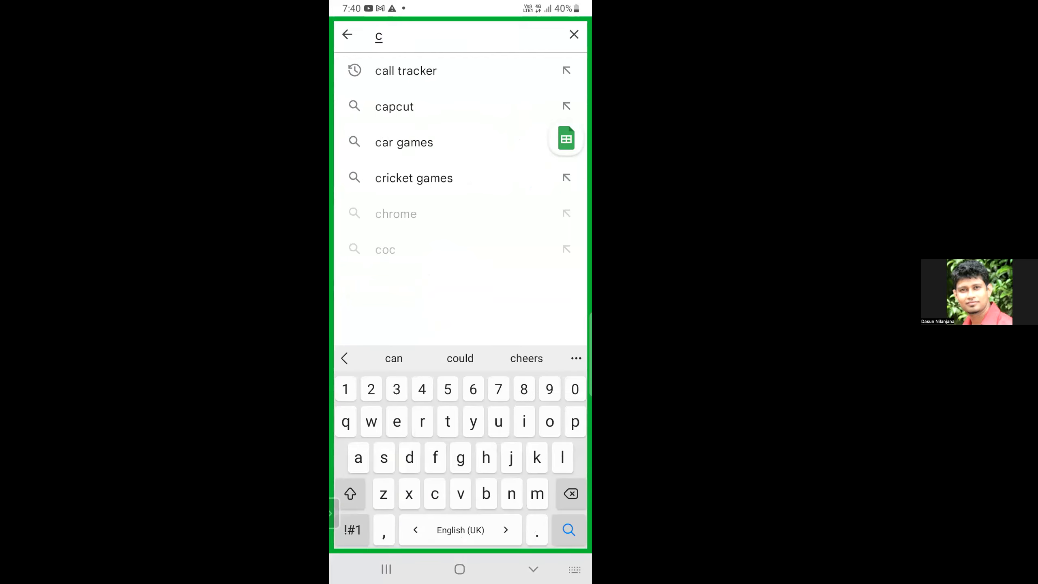
pyautogui.write('pu')
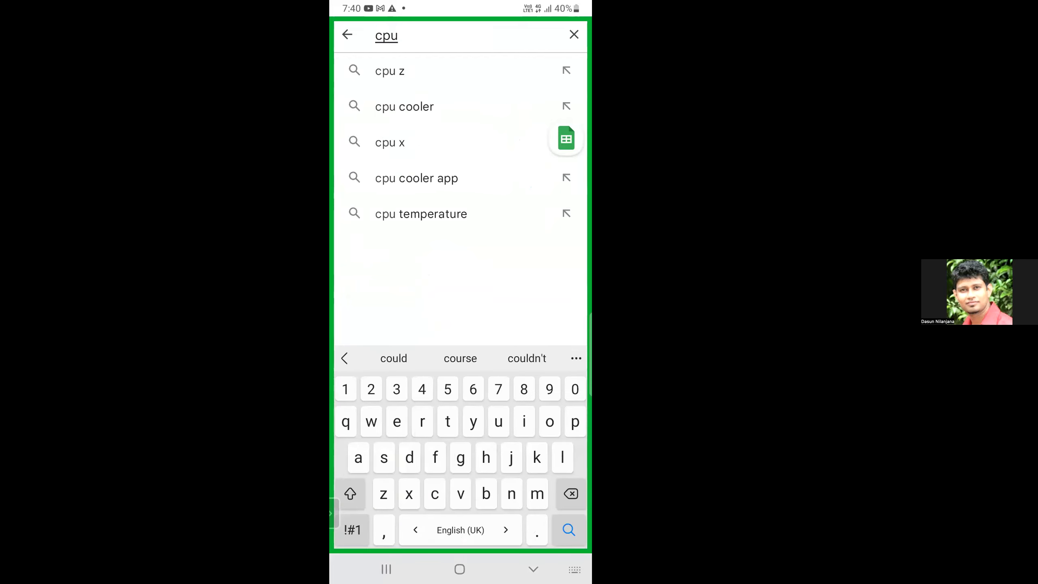
pyautogui.click(389, 71)
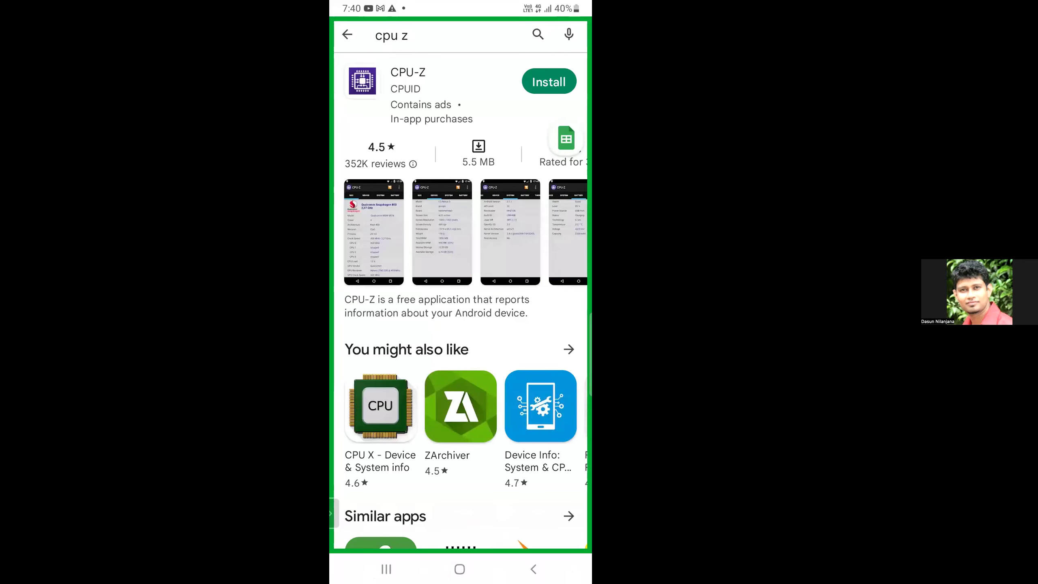
# Install CPU-Z by CPUID and open it to the phone's device details.
pyautogui.click(549, 81)
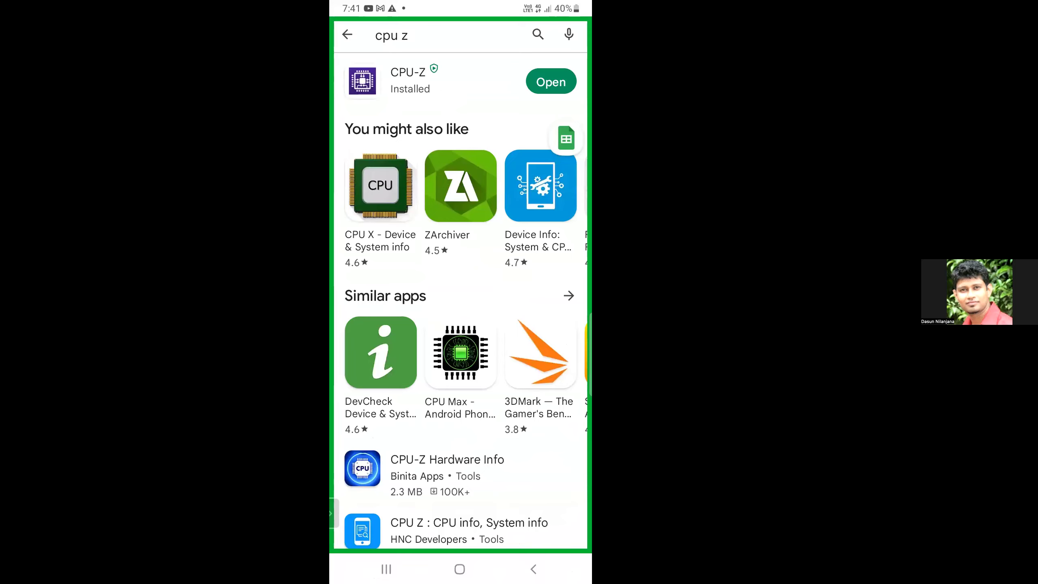
pyautogui.click(551, 82)
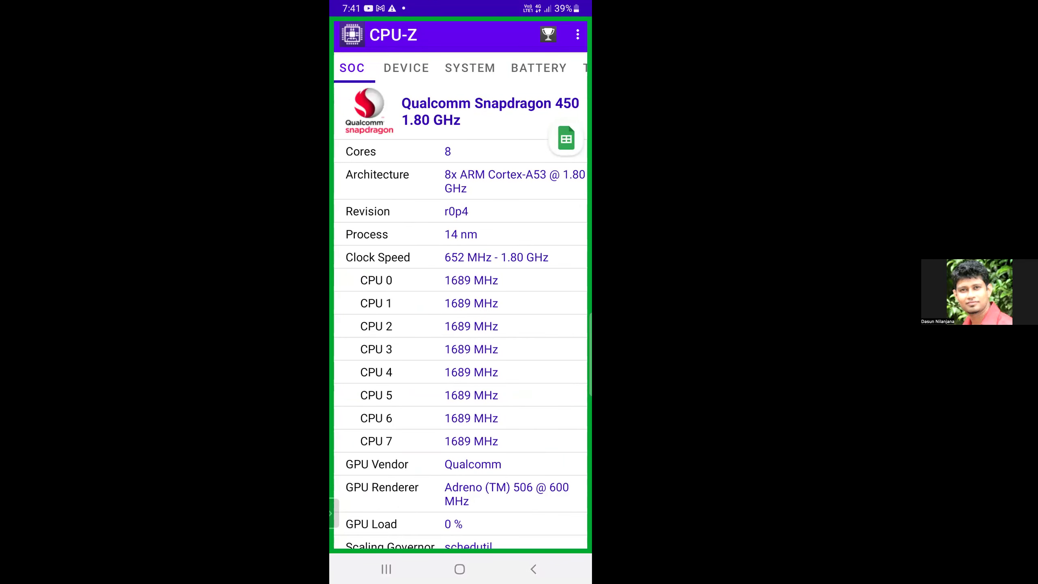
pyautogui.scroll(-1, 460, 536)
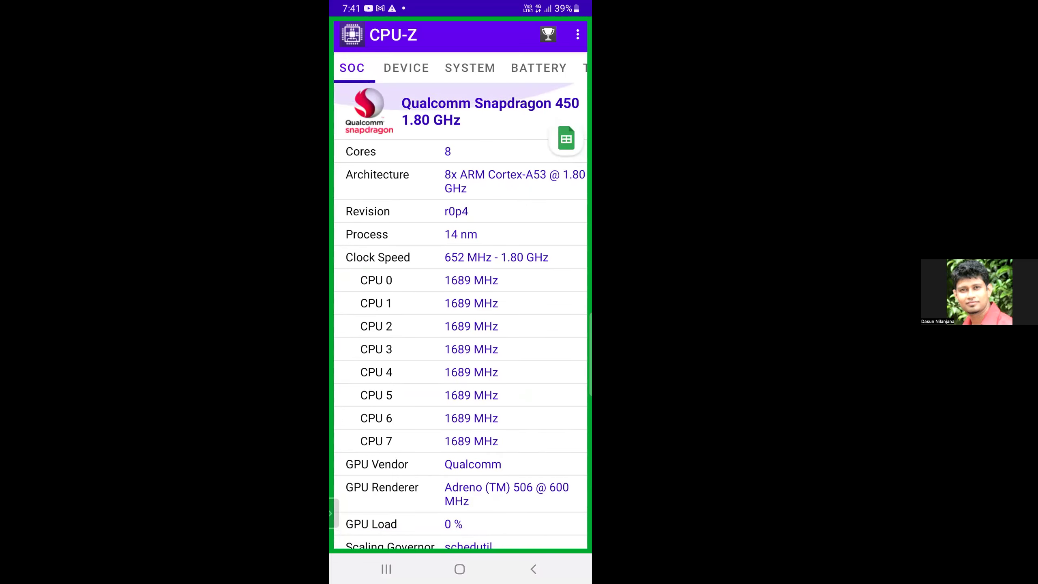
pyautogui.moveTo(510, 294); pyautogui.dragTo(444, 294)
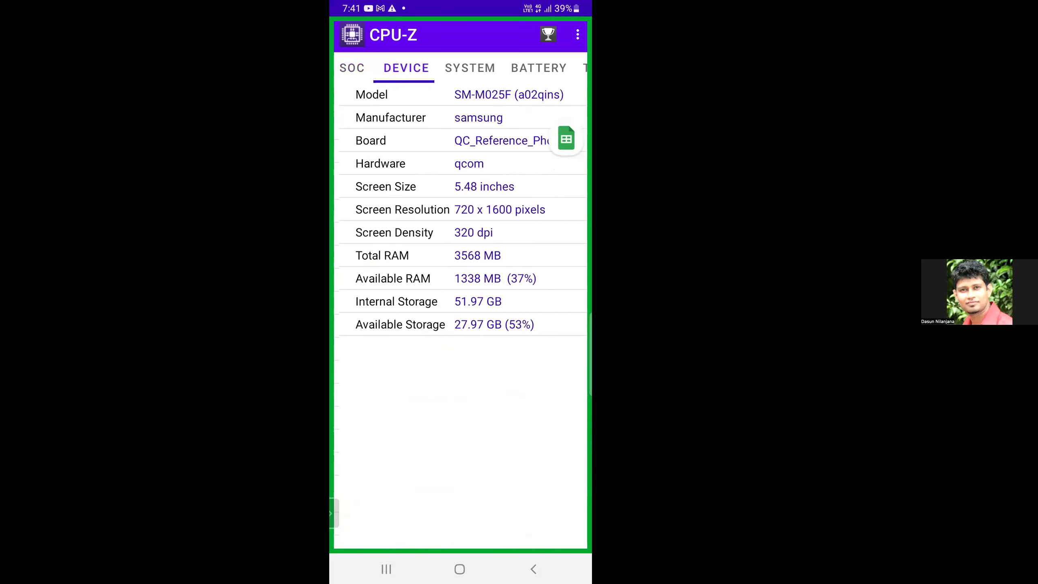
# Examine the phone's processor details and its device memory and storage details in CPU-Z, and leave the app.
pyautogui.click(566, 138)
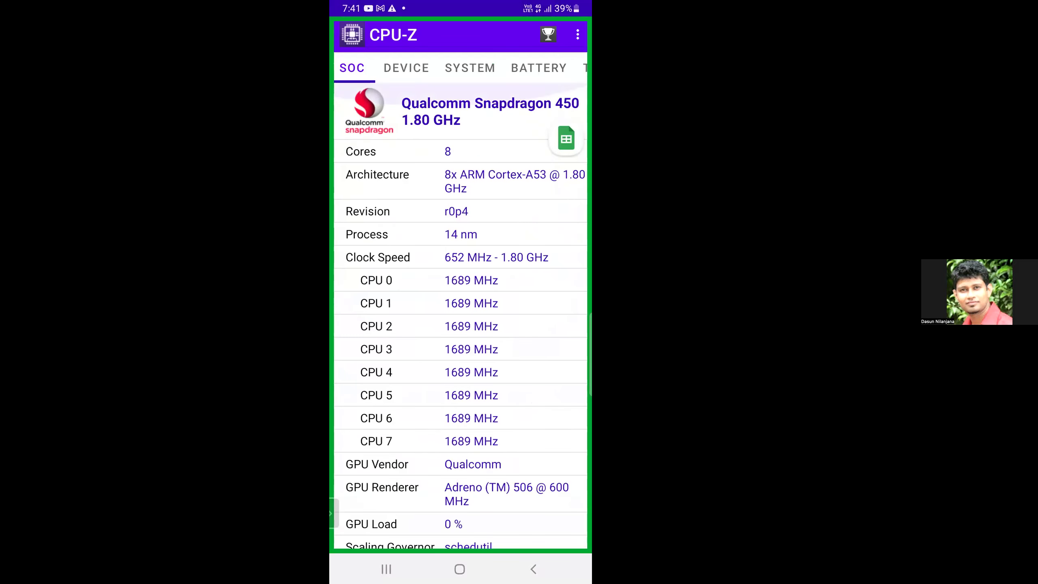
pyautogui.scroll(-1, 460, 310)
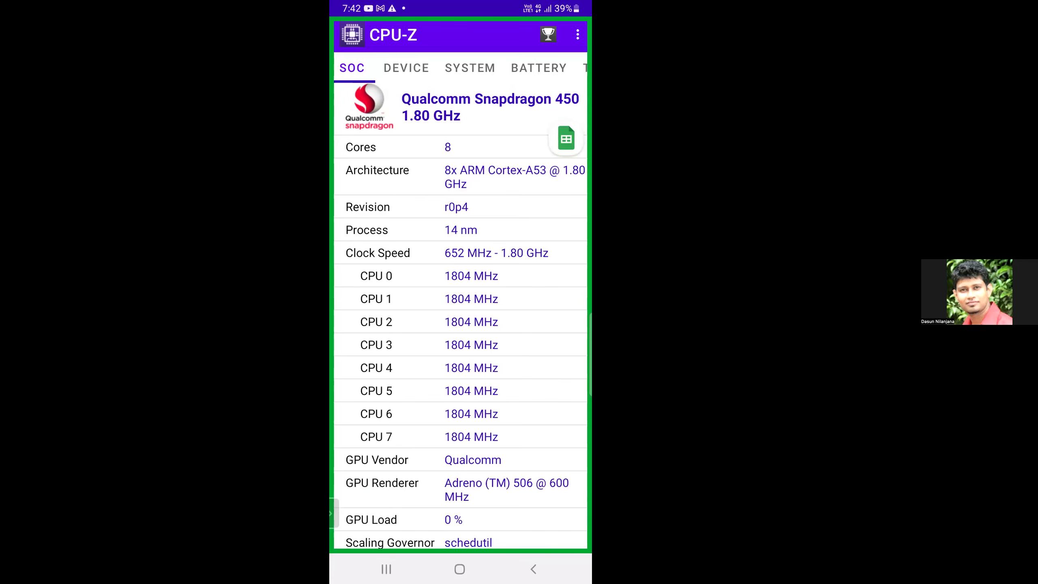
pyautogui.click(406, 68)
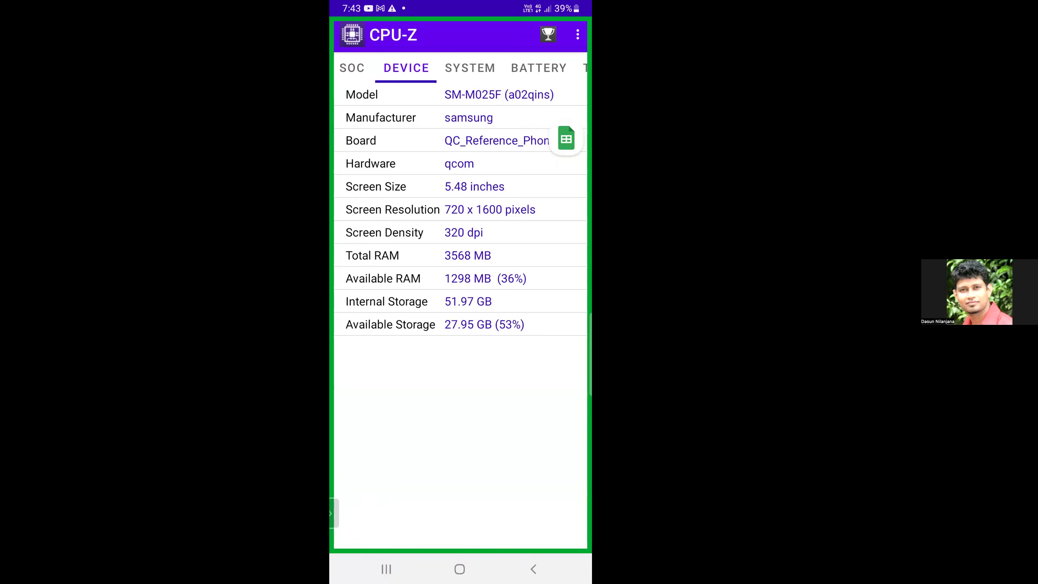
pyautogui.click(460, 187)
pyautogui.click(459, 568)
pyautogui.click(386, 569)
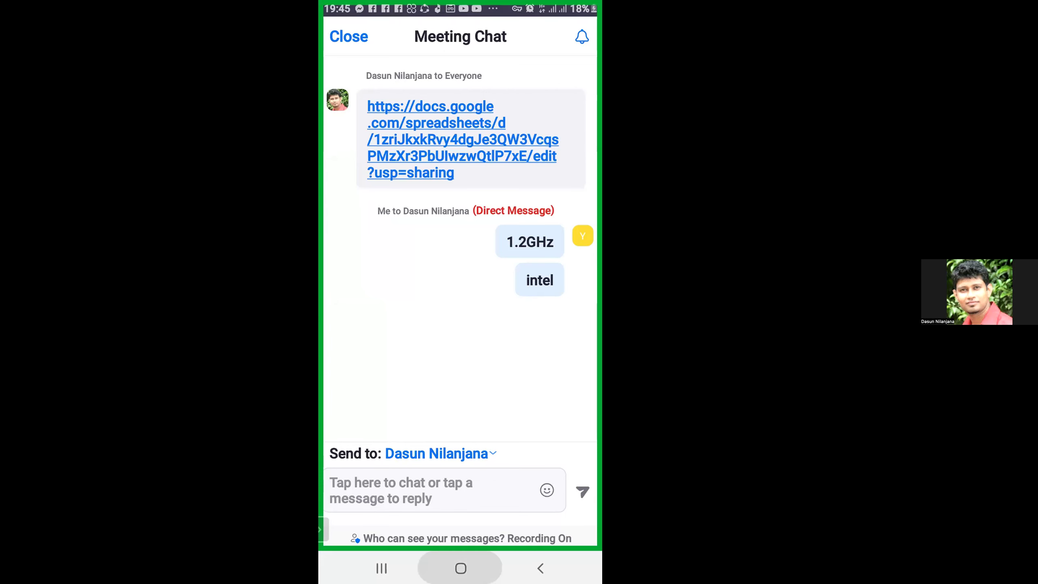
# Leave the meeting chat on this phone and search the Play Store for cpu z.
pyautogui.press('Home')
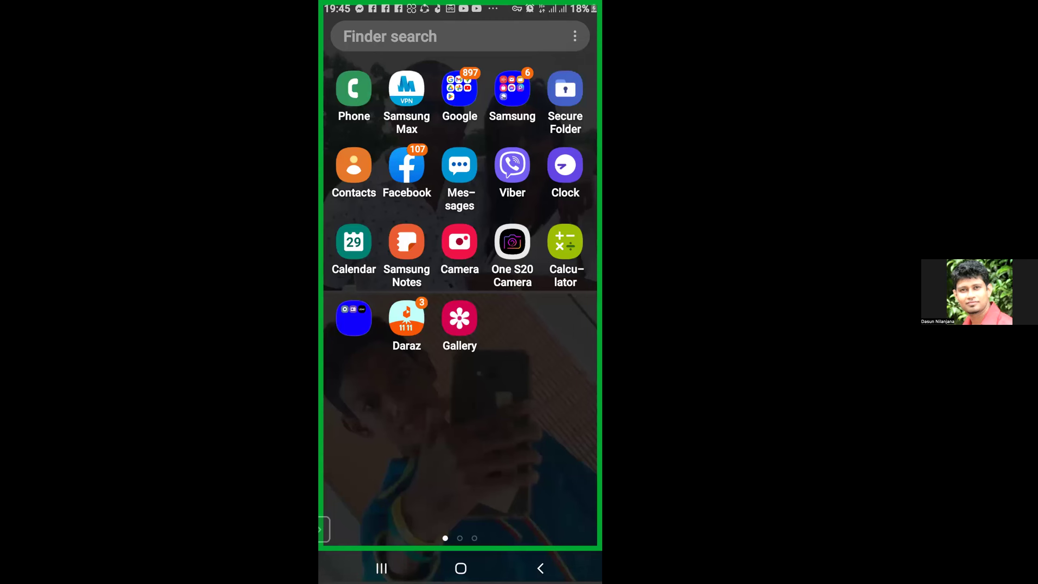
pyautogui.click(459, 88)
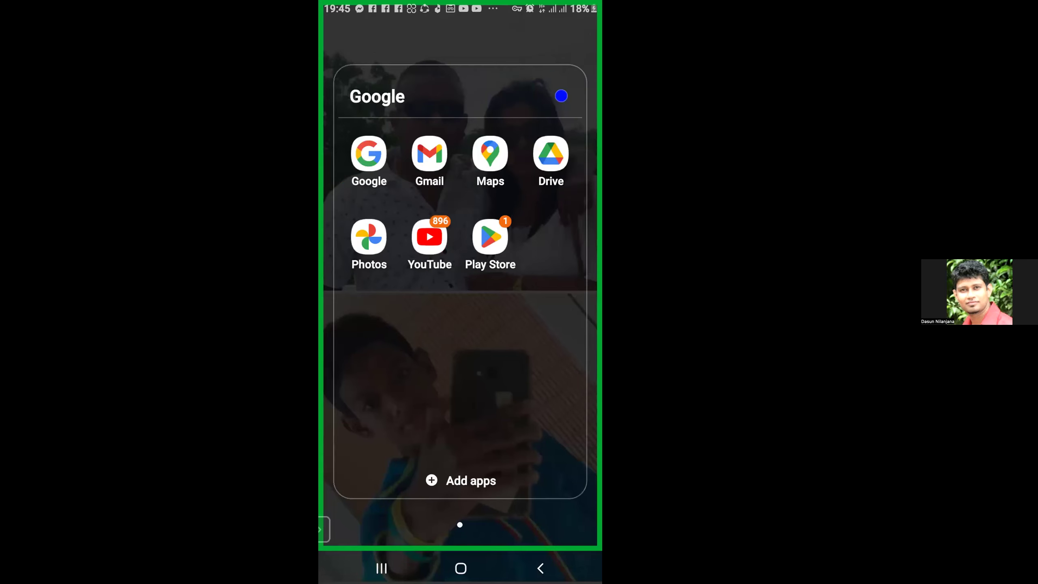
pyautogui.click(490, 236)
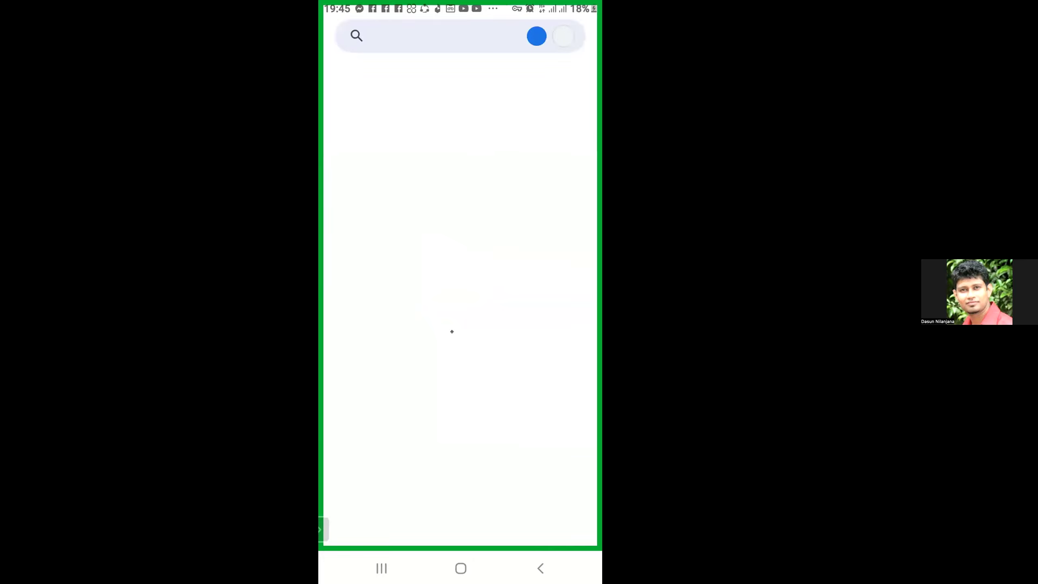
pyautogui.click(429, 36)
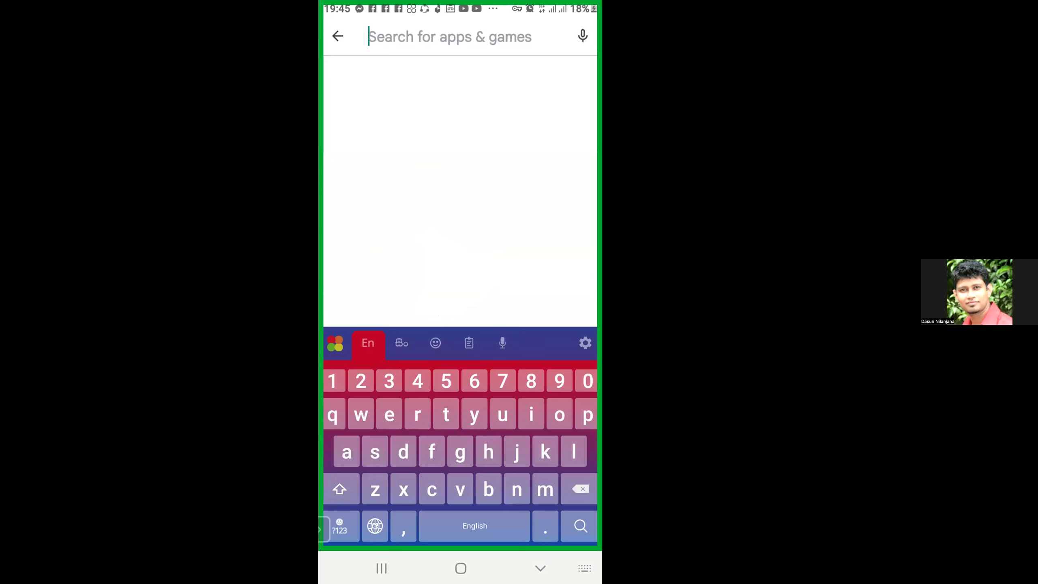
pyautogui.write('cpu')
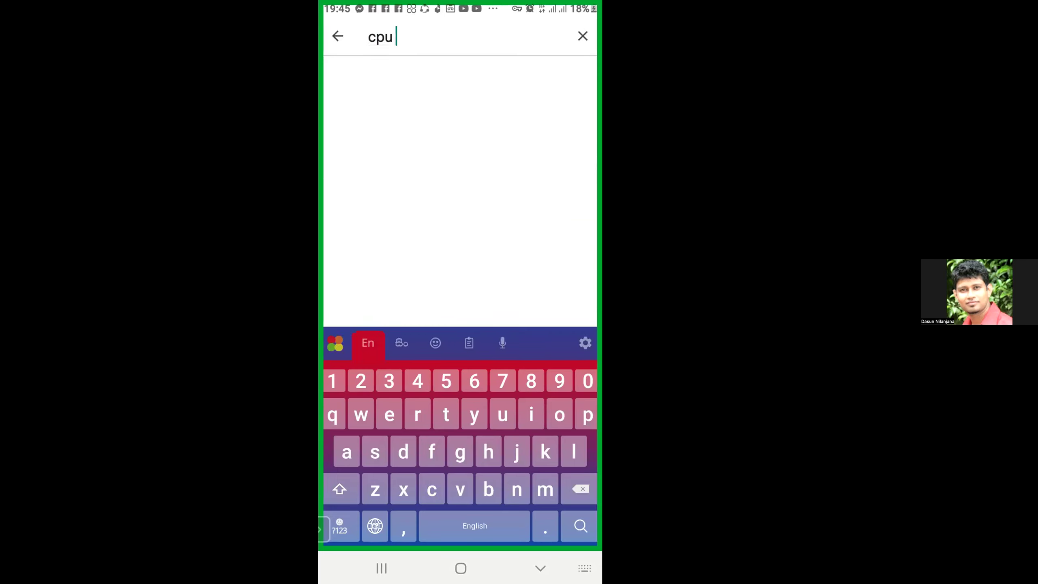
pyautogui.click(409, 75)
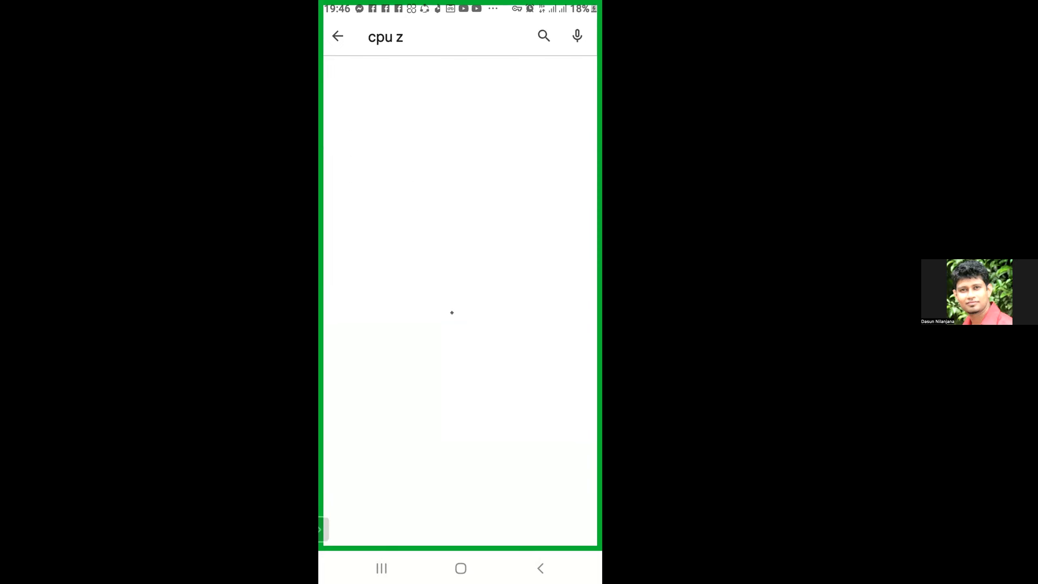
# Start installing CPU-Z from the search results and look through the phone's notifications.
pyautogui.click(553, 85)
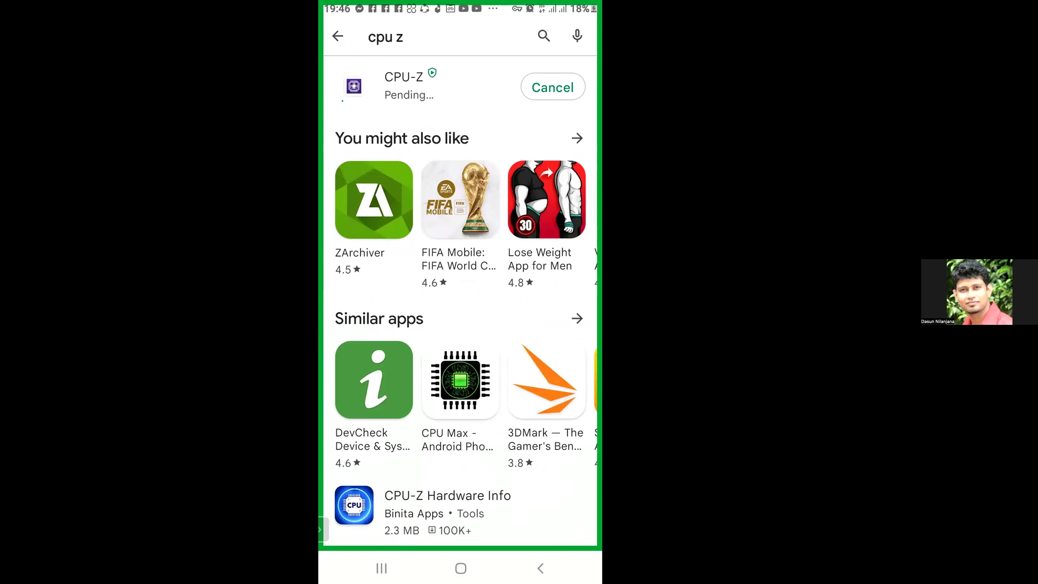
pyautogui.moveTo(460, 6); pyautogui.dragTo(460, 245)
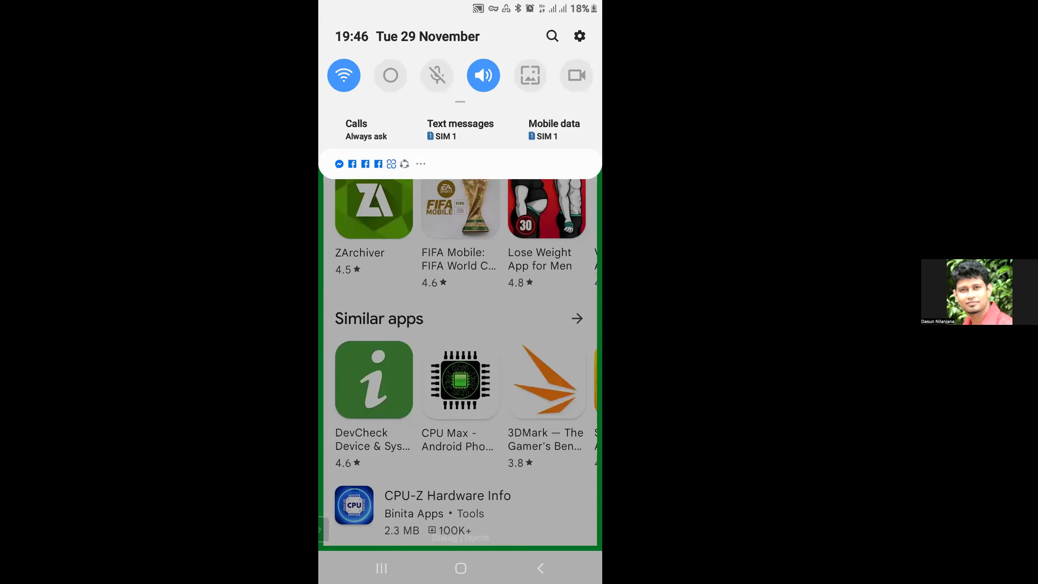
pyautogui.scroll(-5, 460, 327)
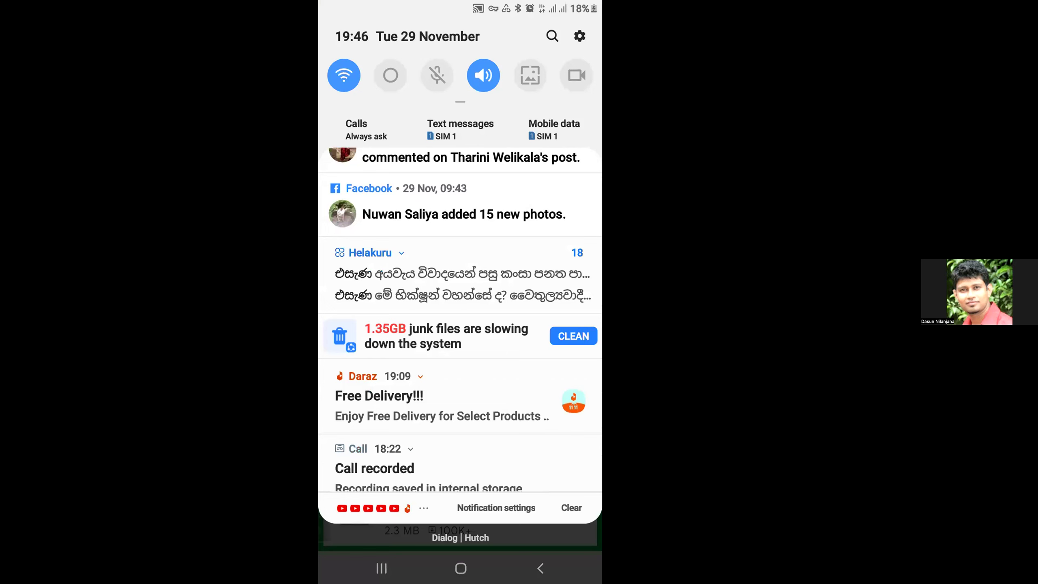
pyautogui.scroll(-5, 460, 319)
pyautogui.scroll(-5, 460, 328)
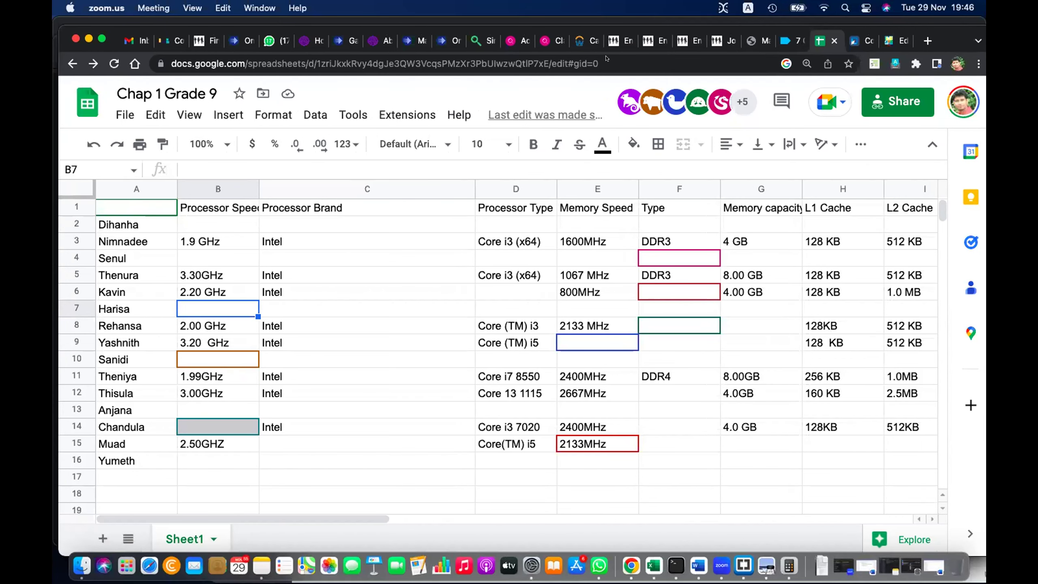
pyautogui.click(68, 6)
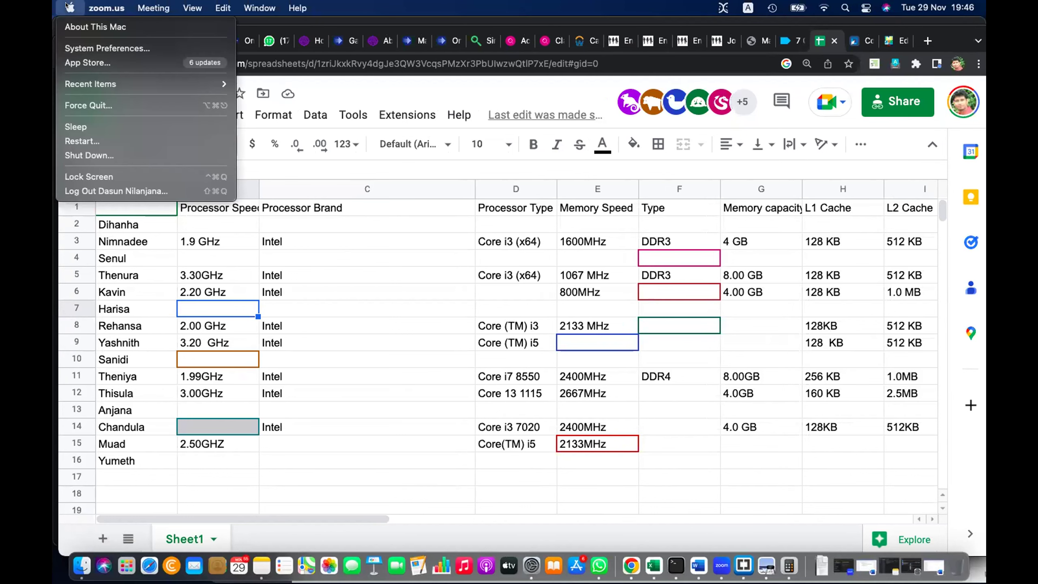
pyautogui.click(499, 100)
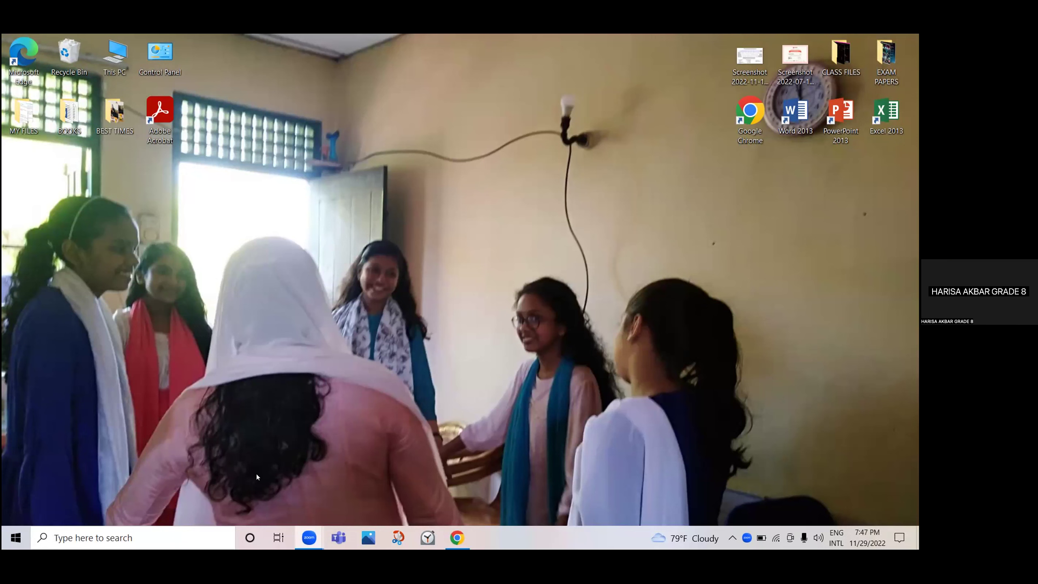
pyautogui.rightClick(318, 300)
pyautogui.click(292, 295)
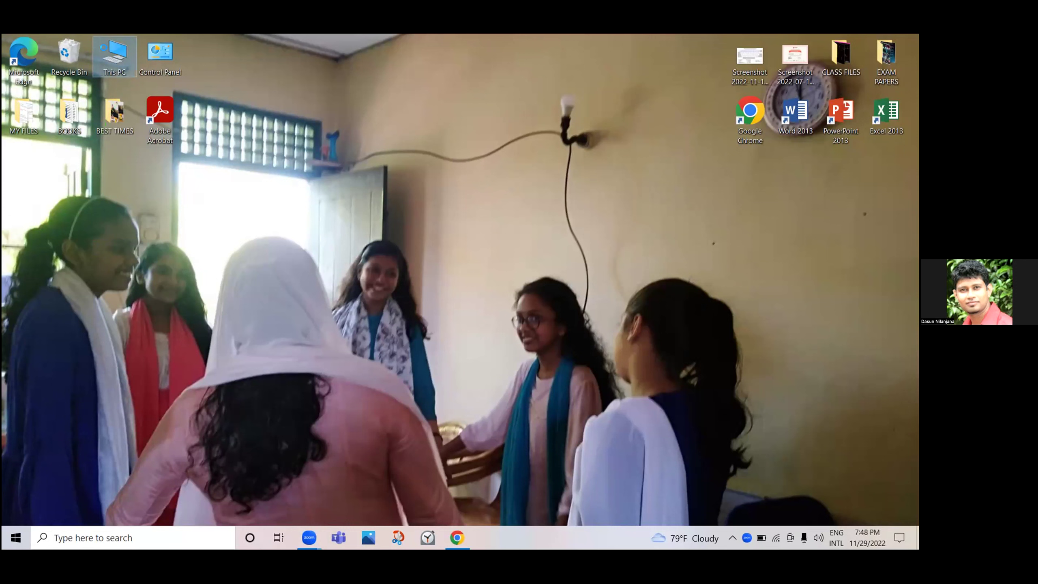
# Open the properties of This PC and examine the device and Windows specifications on the About page.
pyautogui.rightClick(106, 52)
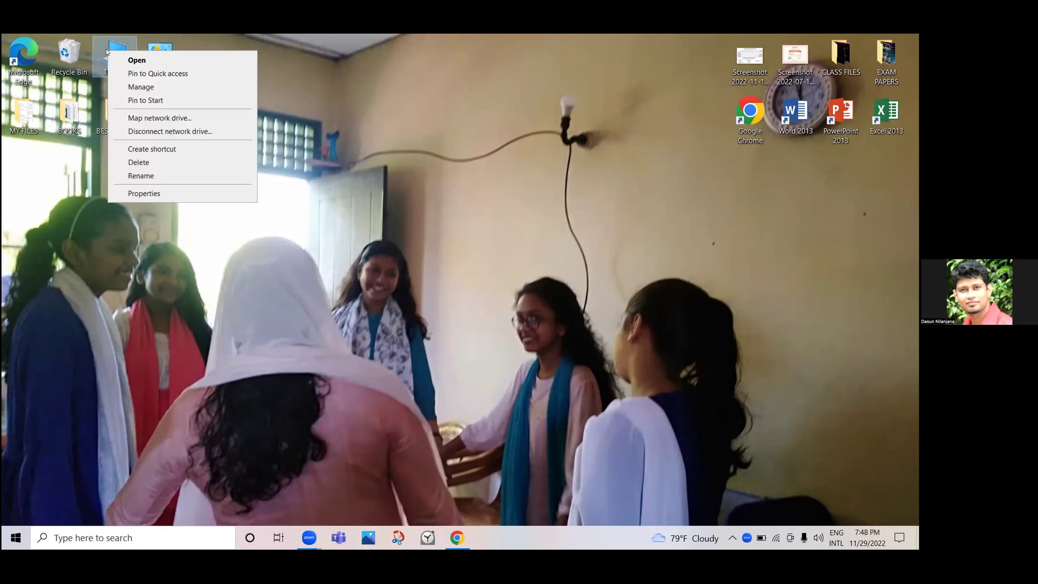
pyautogui.click(163, 191)
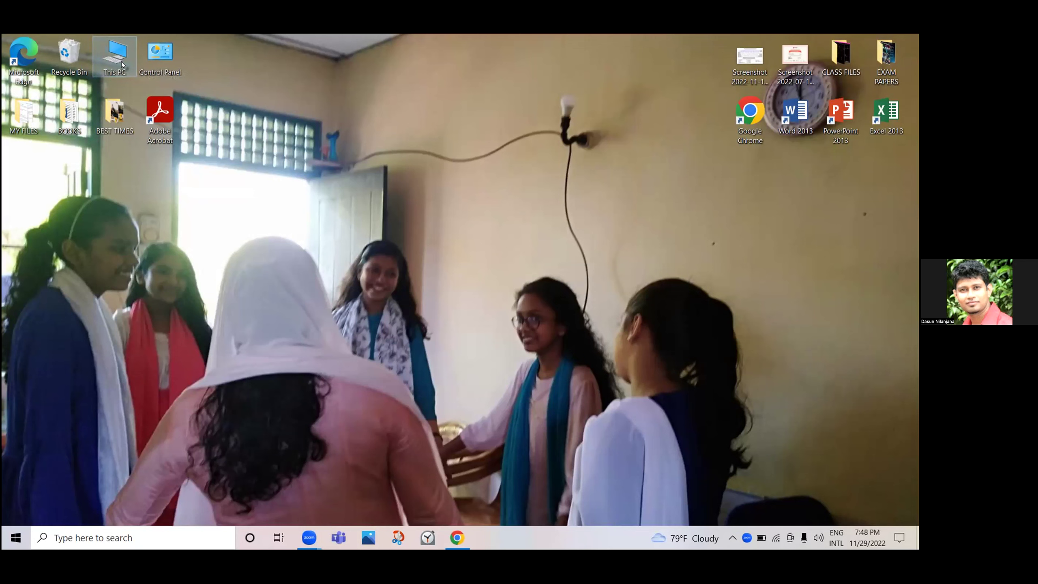
pyautogui.rightClick(121, 63)
pyautogui.click(156, 206)
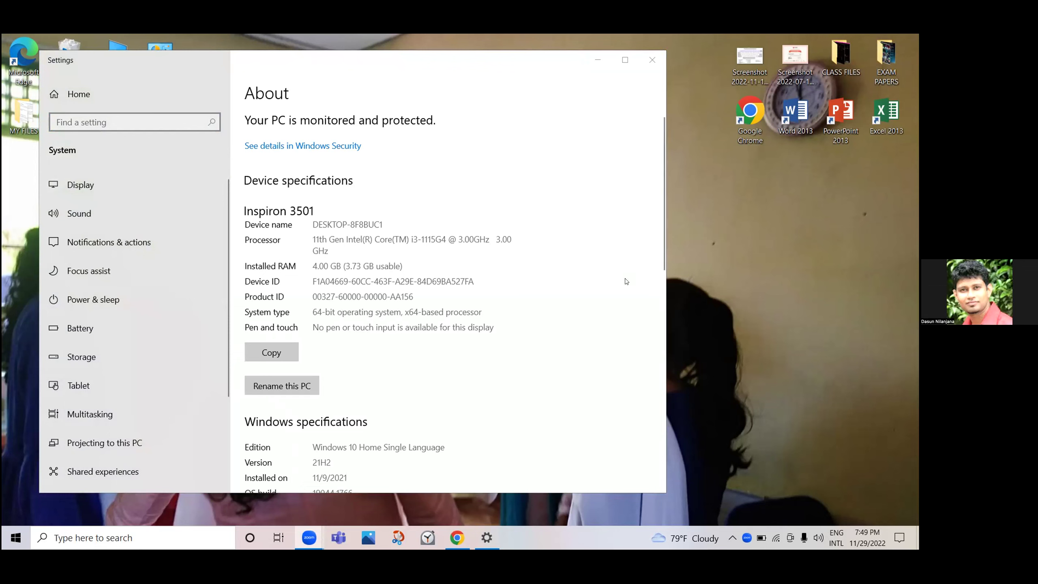
pyautogui.click(661, 250)
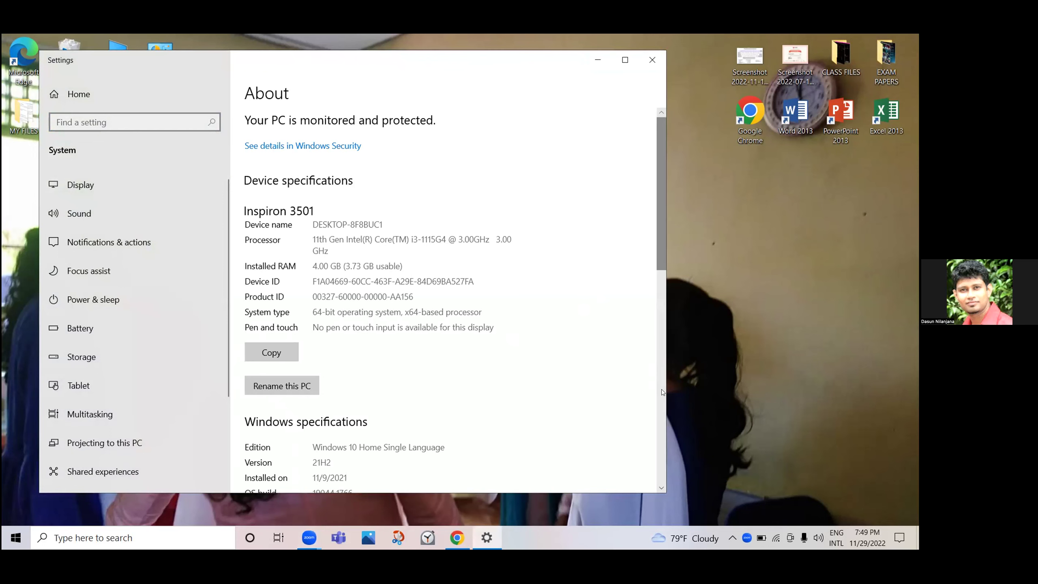
pyautogui.scroll(-10, 660, 407)
pyautogui.scroll(10, 653, 159)
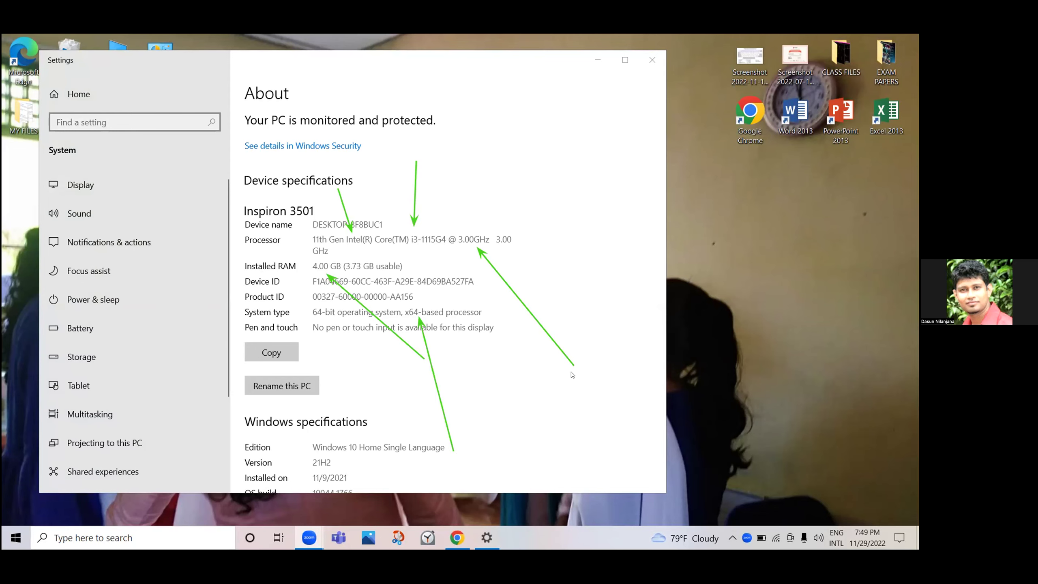
# Glance at the class spreadsheet, start Task Manager, and close the About settings window.
pyautogui.click(457, 537)
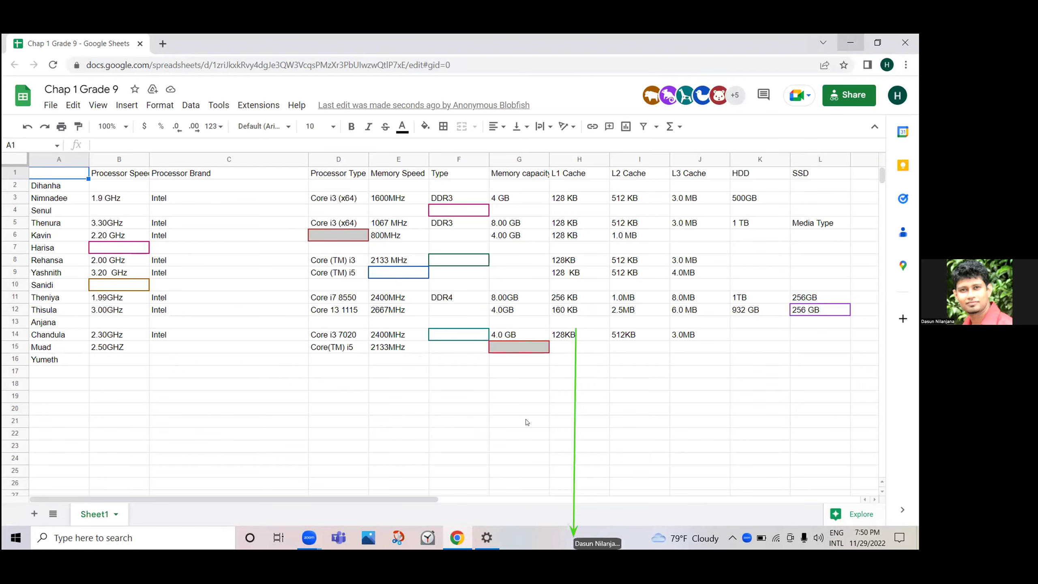
pyautogui.click(456, 537)
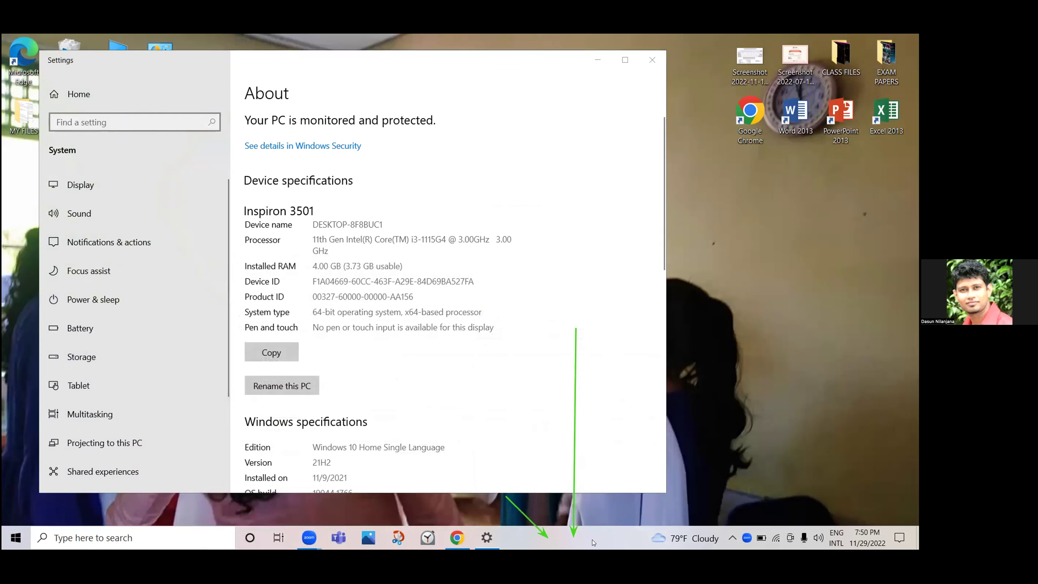
pyautogui.rightClick(592, 540)
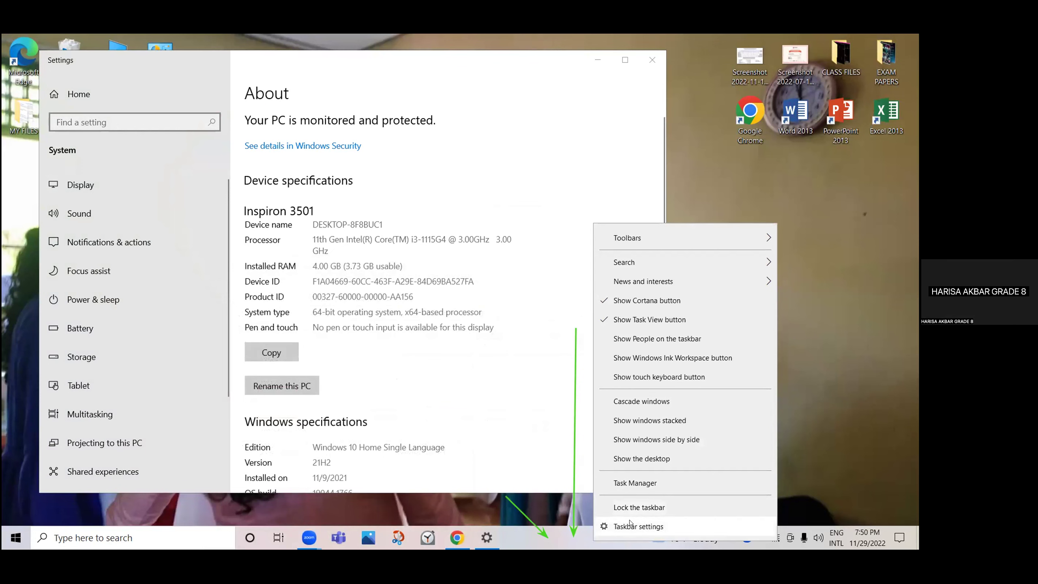
pyautogui.click(631, 479)
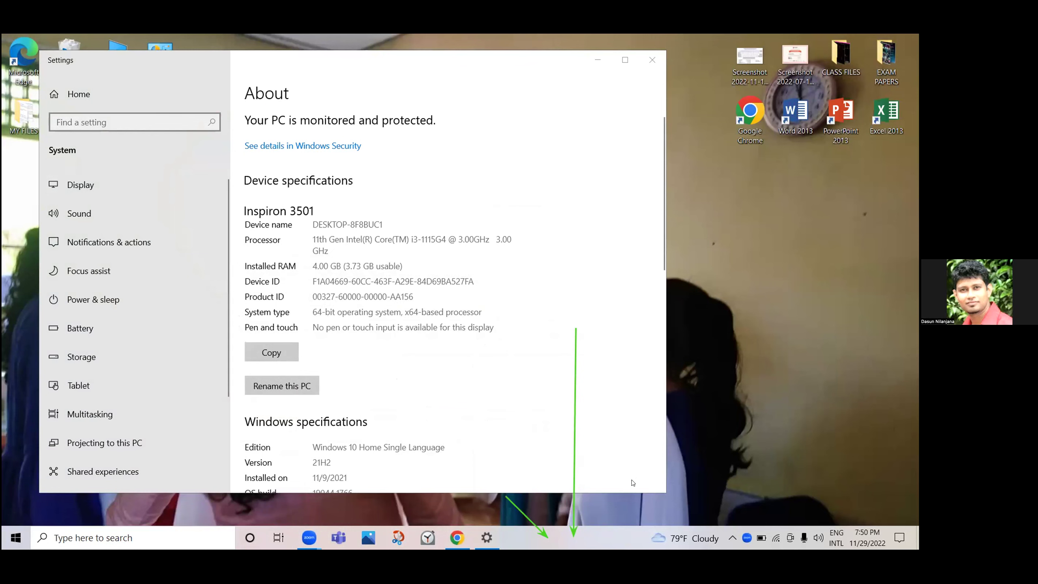
pyautogui.rightClick(569, 537)
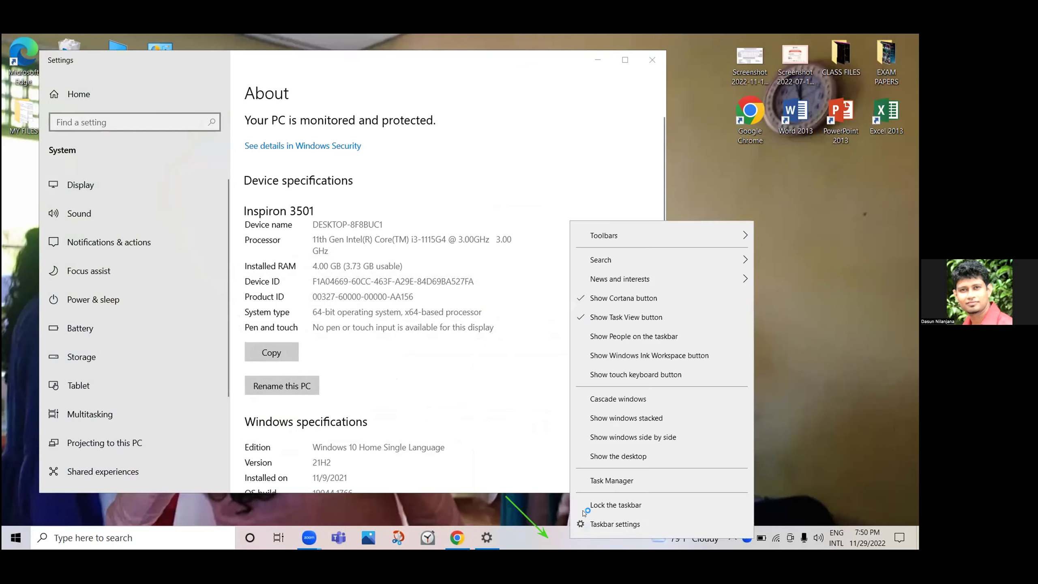
pyautogui.click(608, 480)
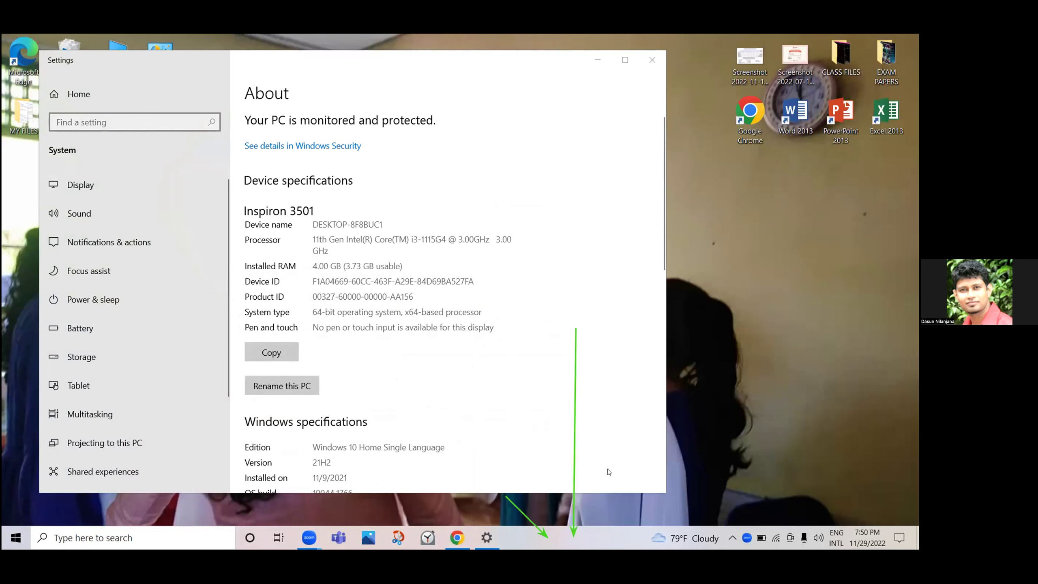
pyautogui.click(652, 59)
pyautogui.click(651, 59)
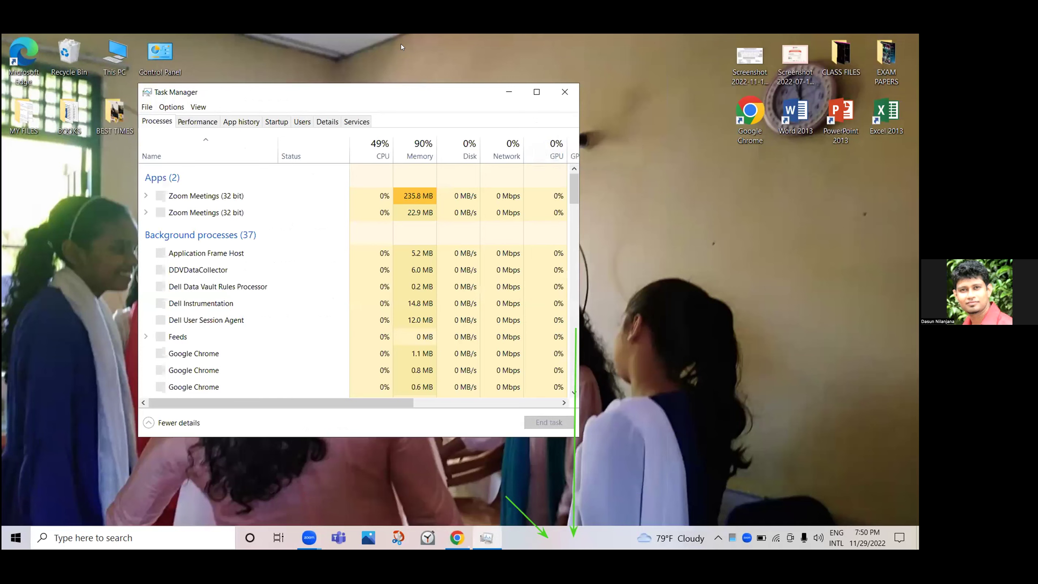
# Maximize Task Manager and examine the performance details of the memory, the CPU and Disk 0.
pyautogui.click(197, 121)
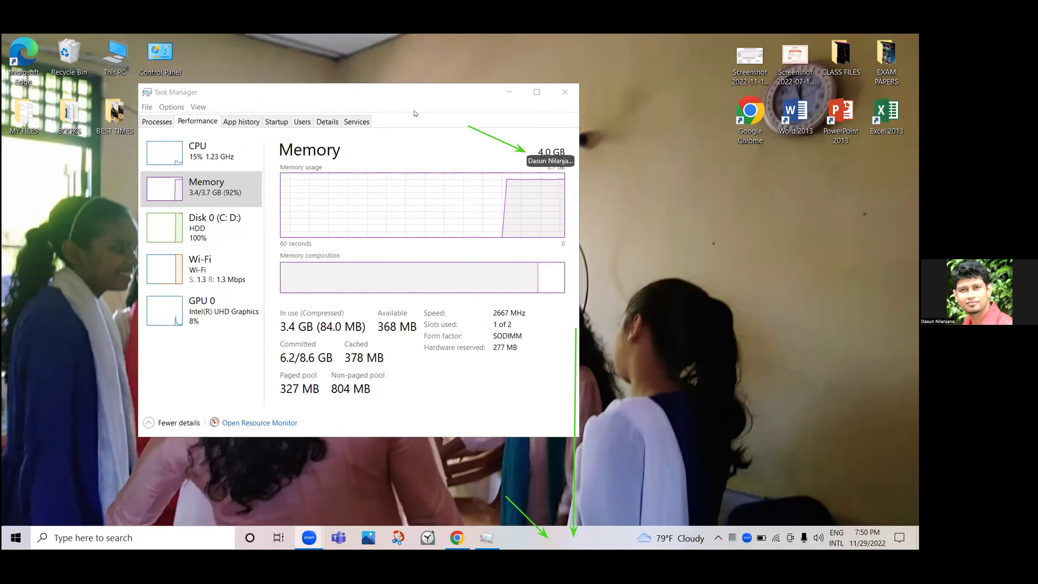
pyautogui.click(537, 92)
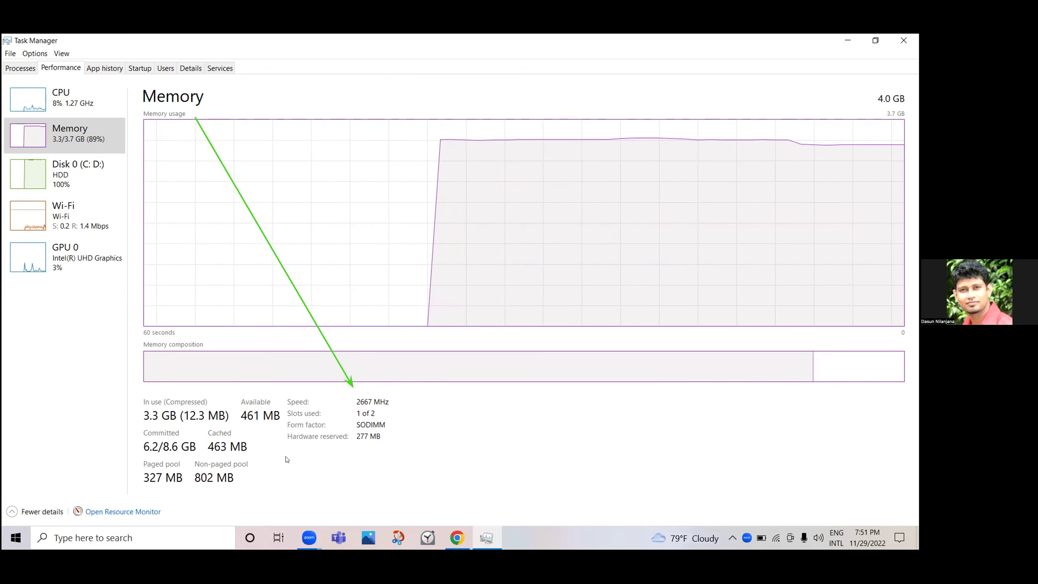
pyautogui.click(67, 92)
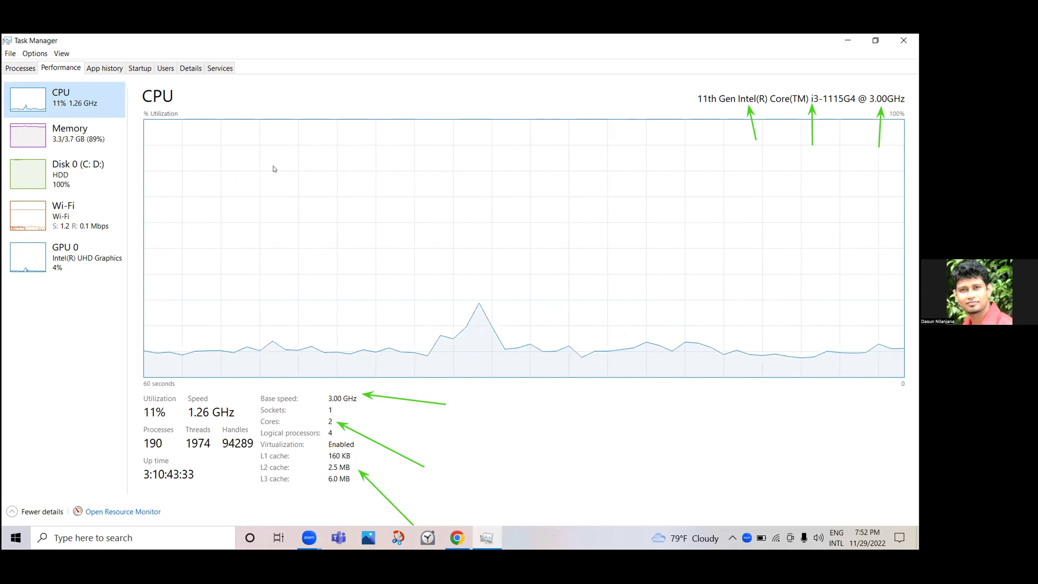
pyautogui.click(27, 171)
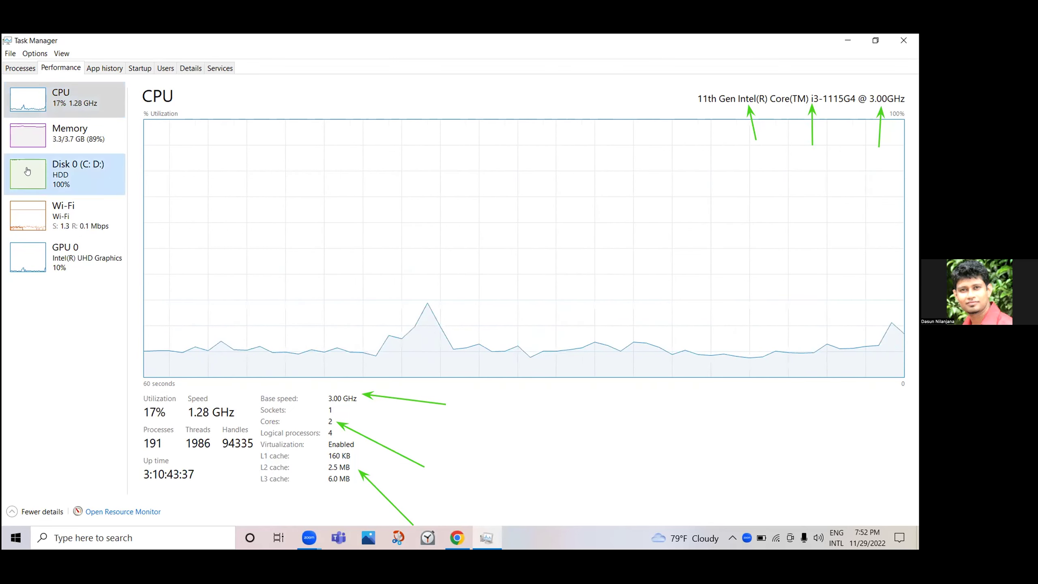
pyautogui.click(31, 98)
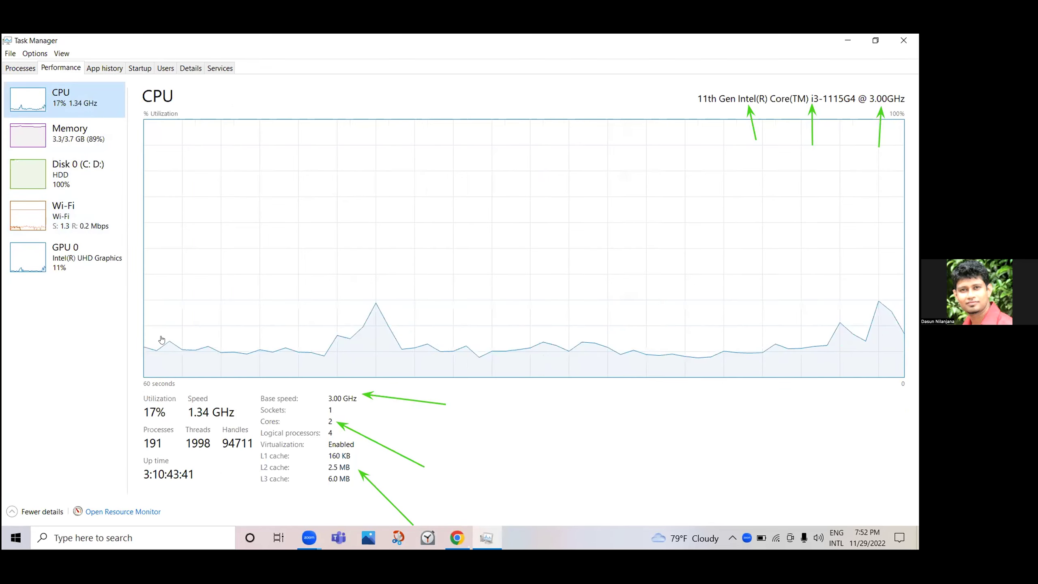
pyautogui.click(28, 166)
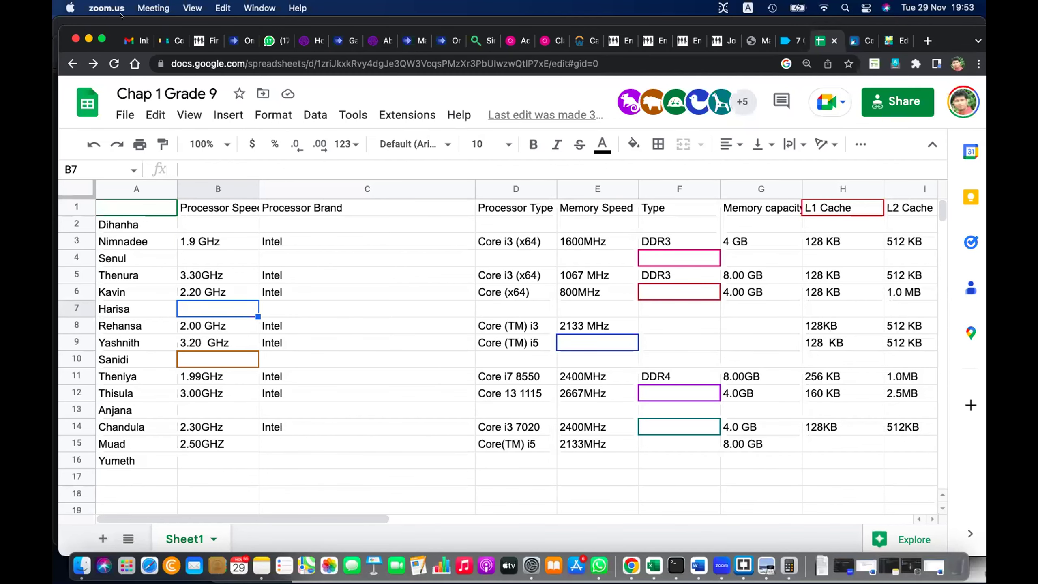
# Open the About This Mac overview and examine the processor and memory specifications.
pyautogui.click(56, 3)
pyautogui.click(75, 27)
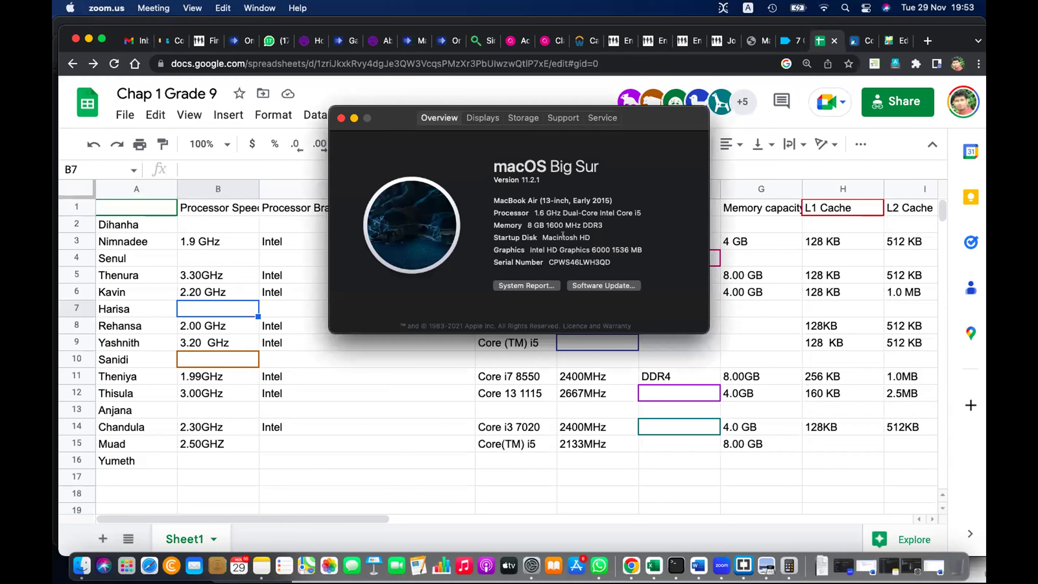
pyautogui.moveTo(535, 212); pyautogui.dragTo(635, 212)
pyautogui.doubleClick(636, 212)
pyautogui.click(597, 205)
pyautogui.tripleClick(545, 226)
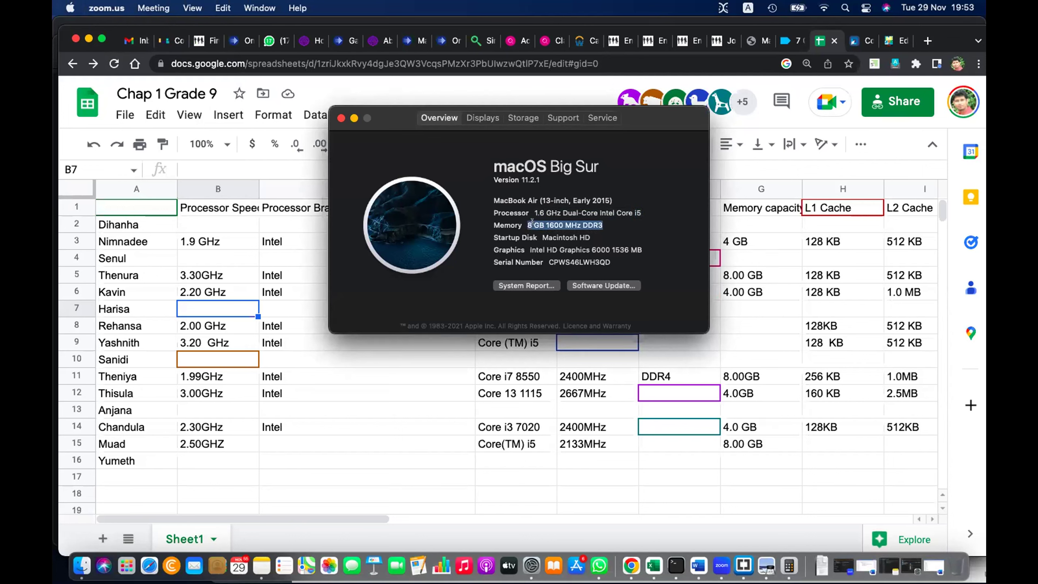
pyautogui.doubleClick(553, 225)
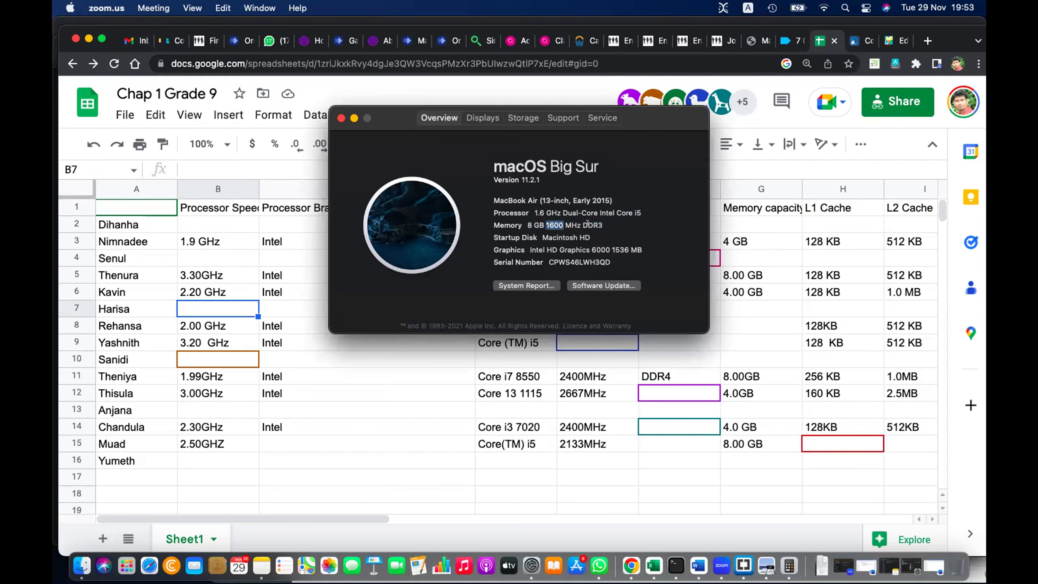
pyautogui.tripleClick(587, 223)
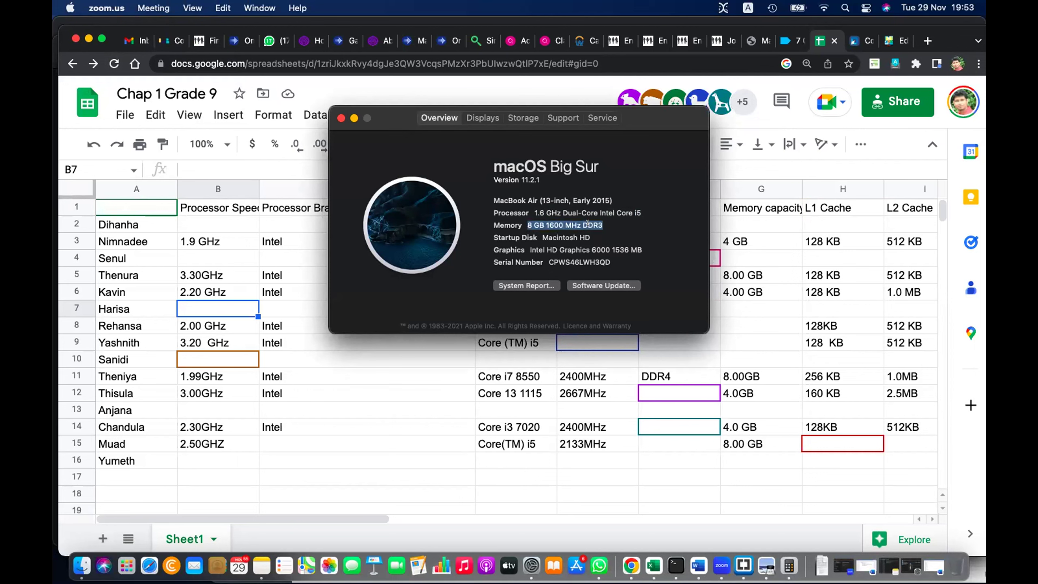
# Check the Mac's storage information and the hardware overview in the System Report, and close both windows.
pyautogui.click(522, 119)
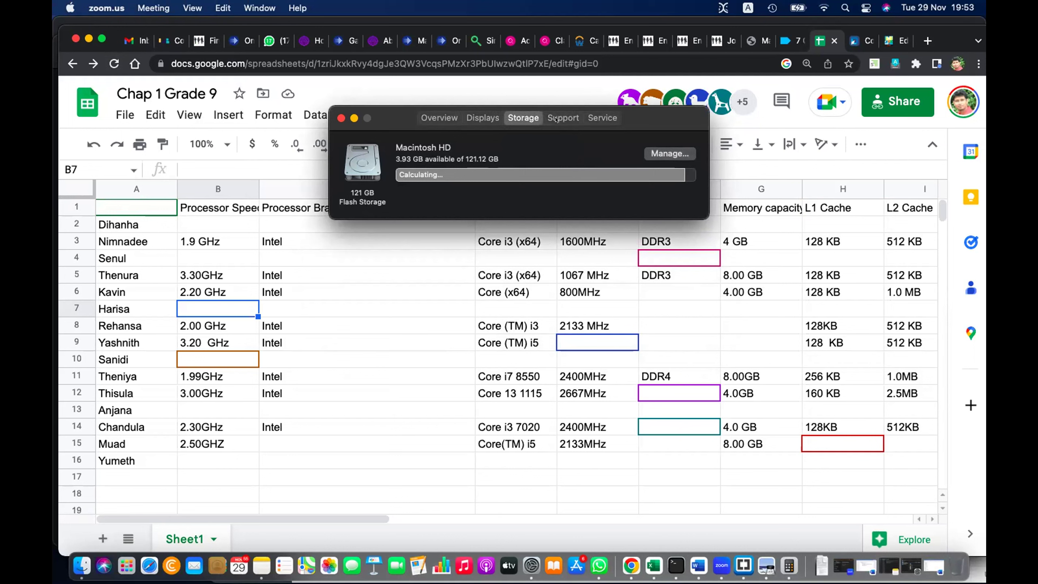
pyautogui.click(439, 118)
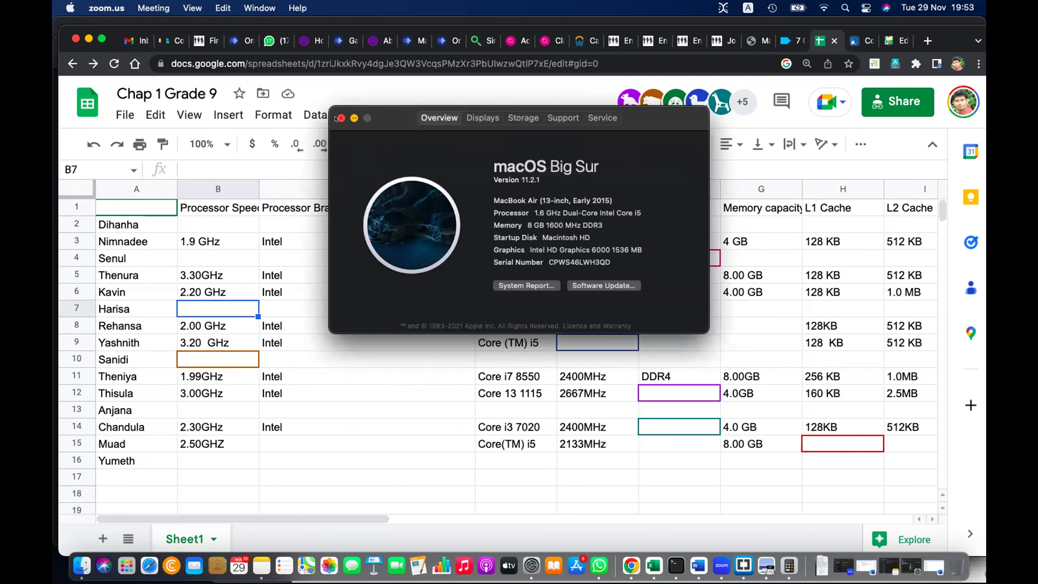
pyautogui.click(543, 285)
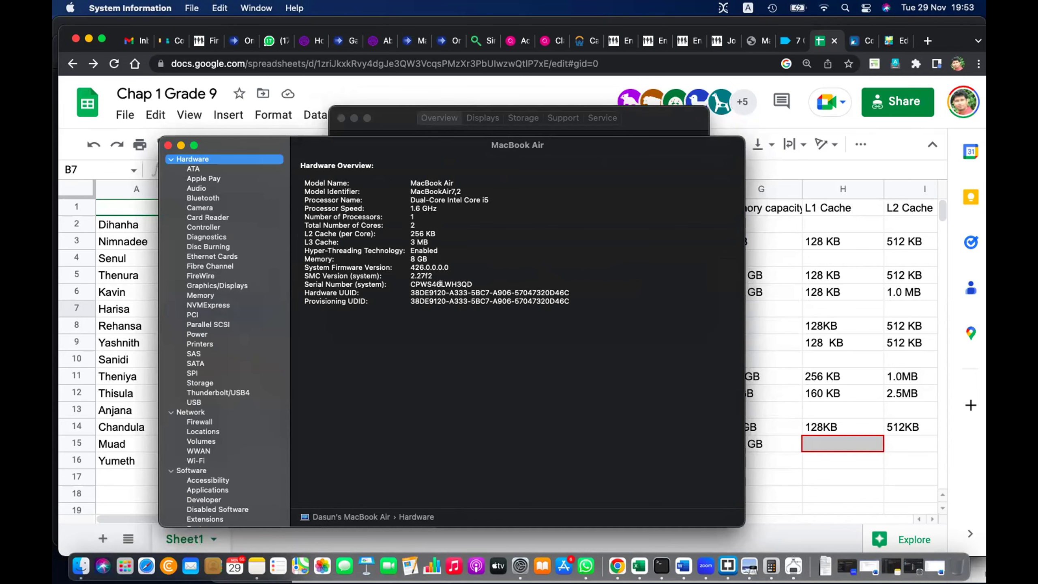
pyautogui.click(167, 145)
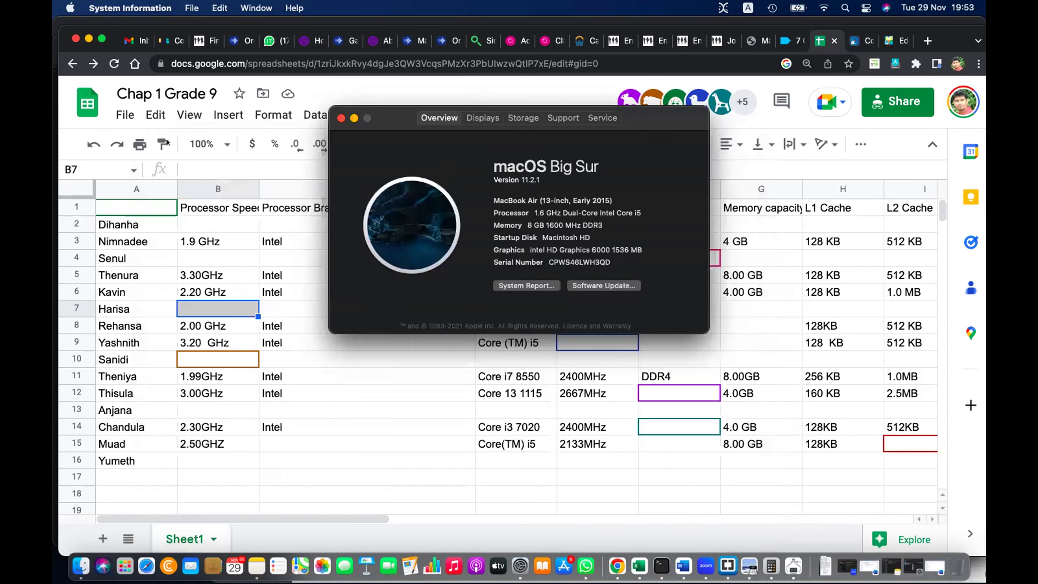
pyautogui.click(340, 117)
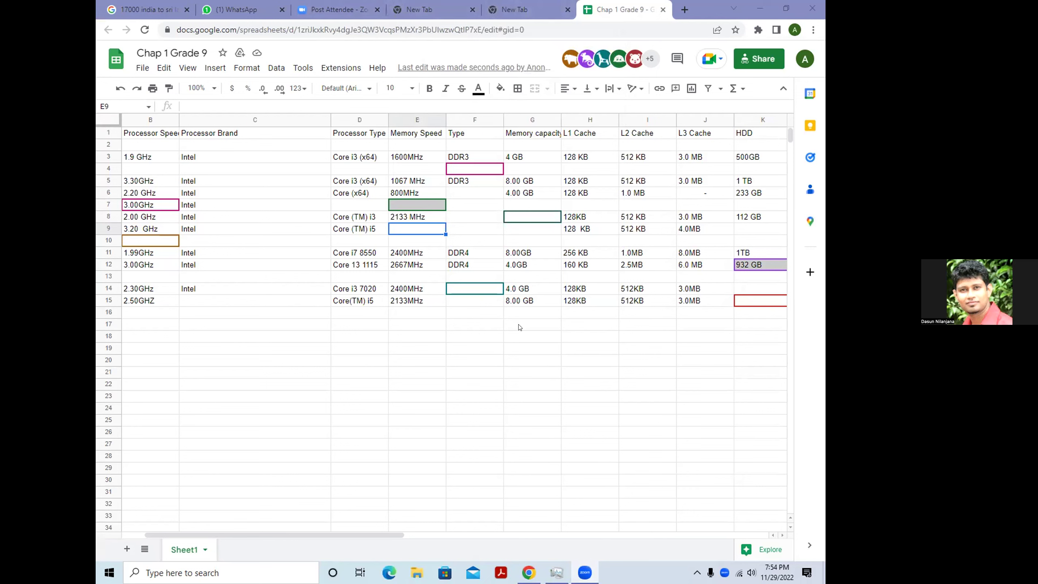
# Minimize the spreadsheet window, examine the device specifications in the properties of This PC, and close Settings.
pyautogui.click(757, 7)
pyautogui.click(757, 7)
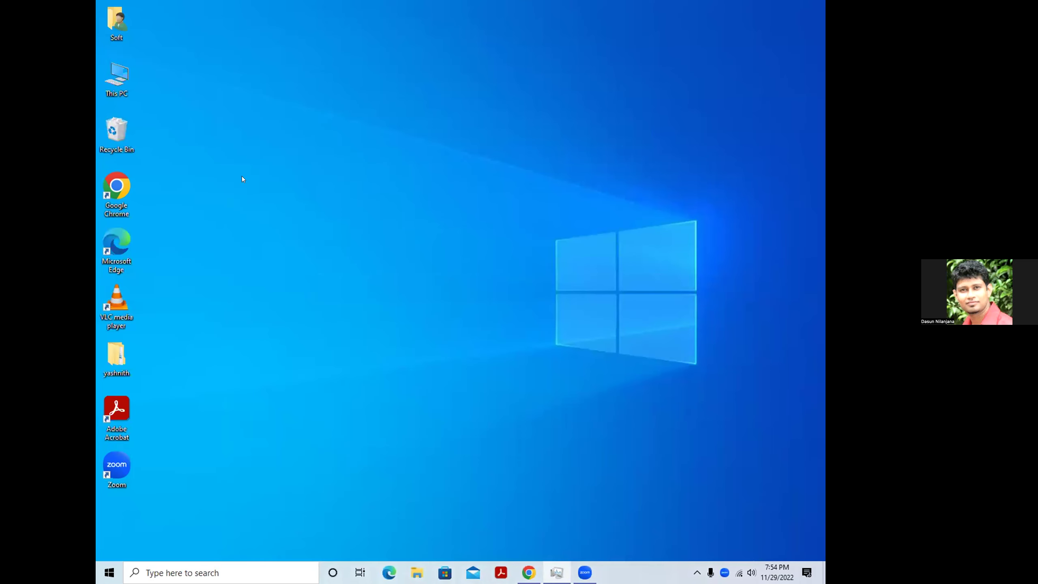
pyautogui.rightClick(115, 86)
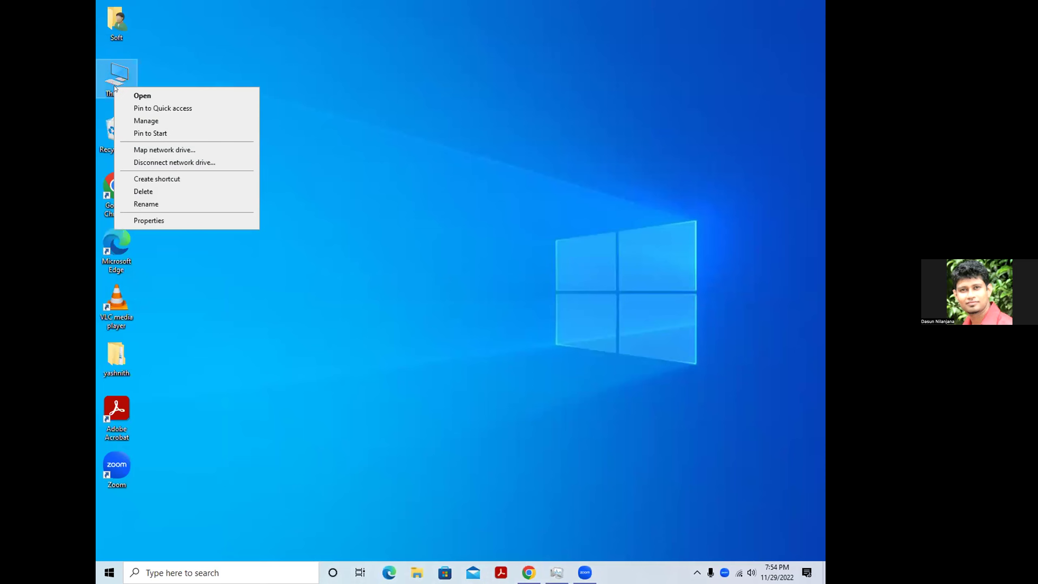
pyautogui.click(150, 221)
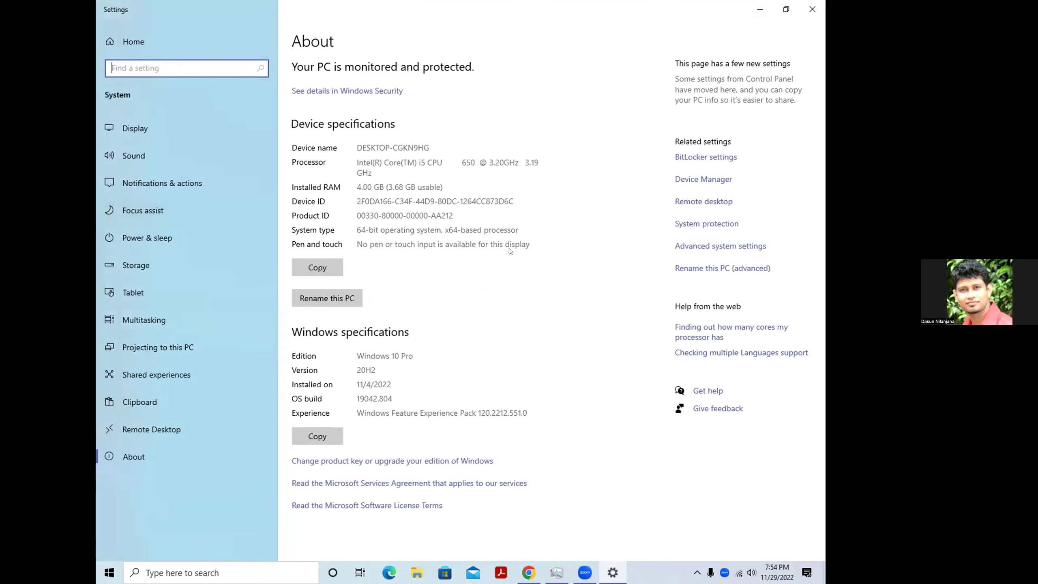
pyautogui.rightClick(646, 572)
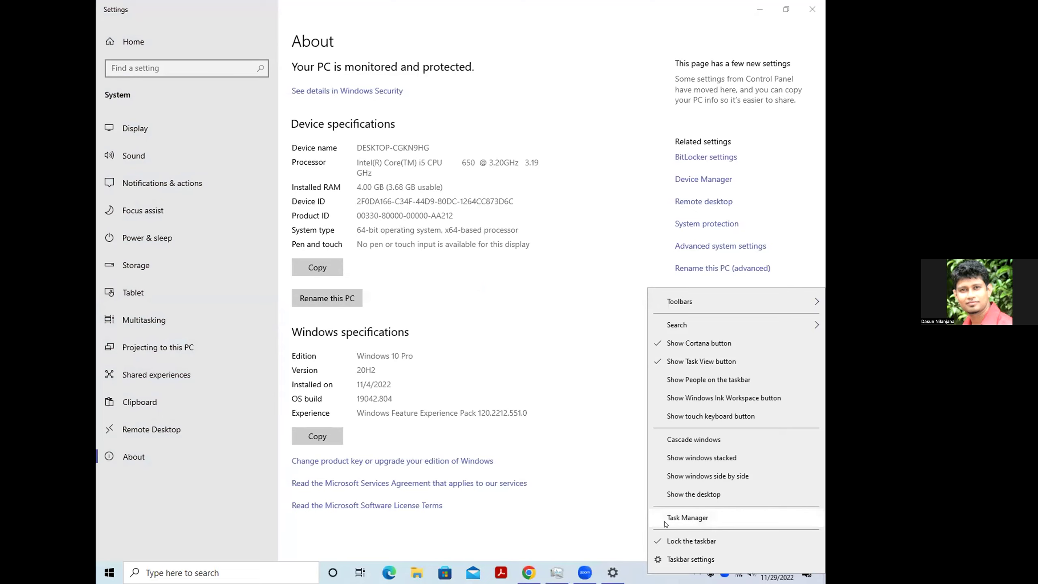
pyautogui.click(811, 9)
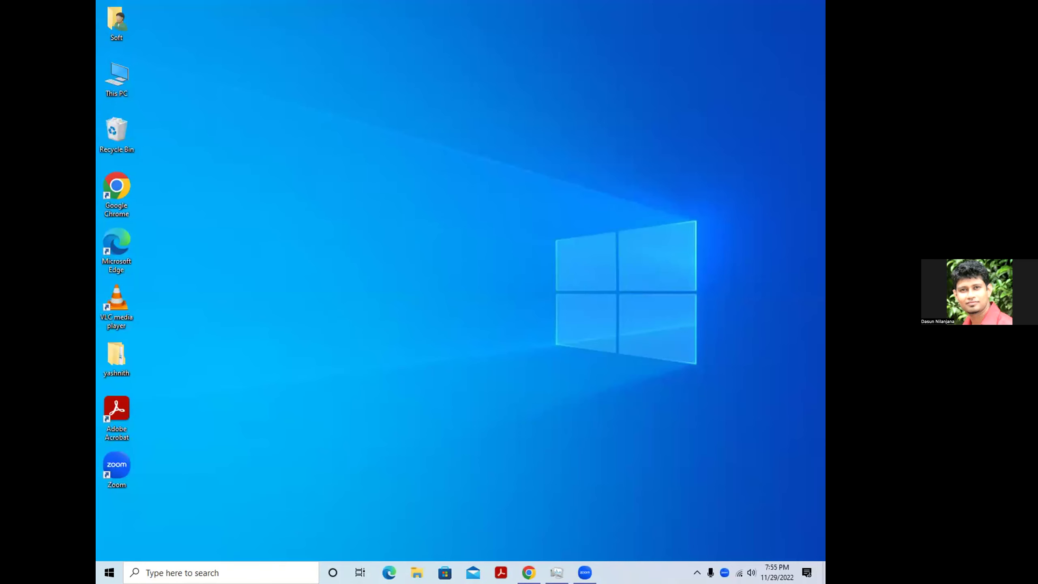
# Start Task Manager, examine its memory performance details at full-screen size, and minimize it.
pyautogui.rightClick(647, 572)
pyautogui.click(687, 525)
pyautogui.moveTo(437, 26); pyautogui.dragTo(428, 14)
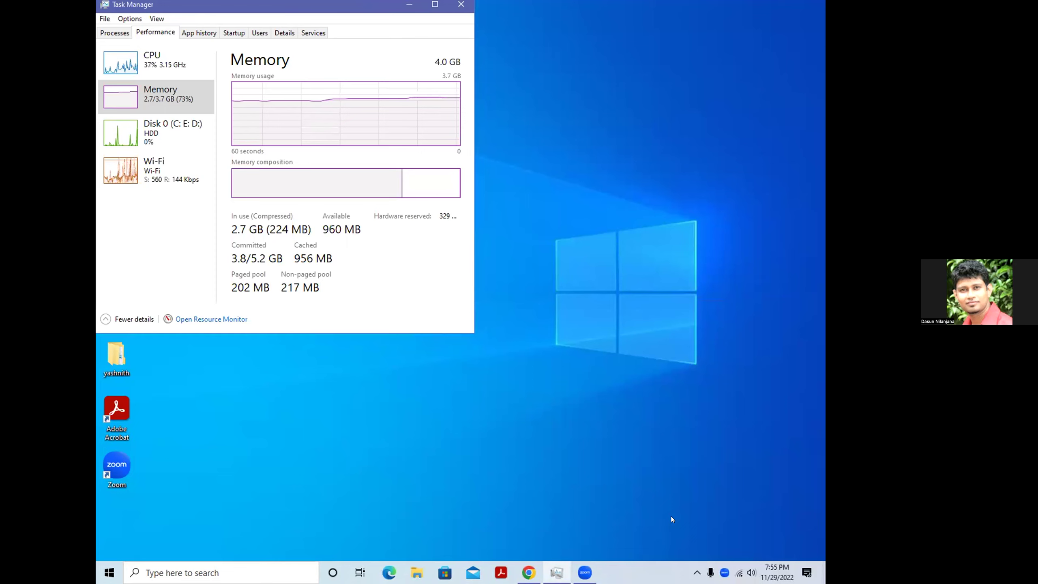
pyautogui.click(434, 5)
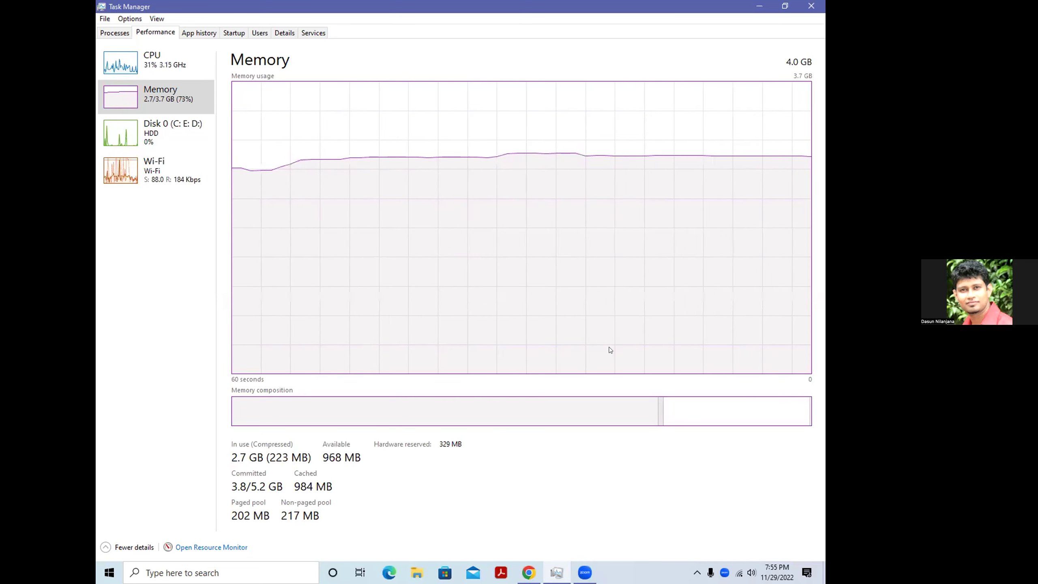
pyautogui.click(758, 4)
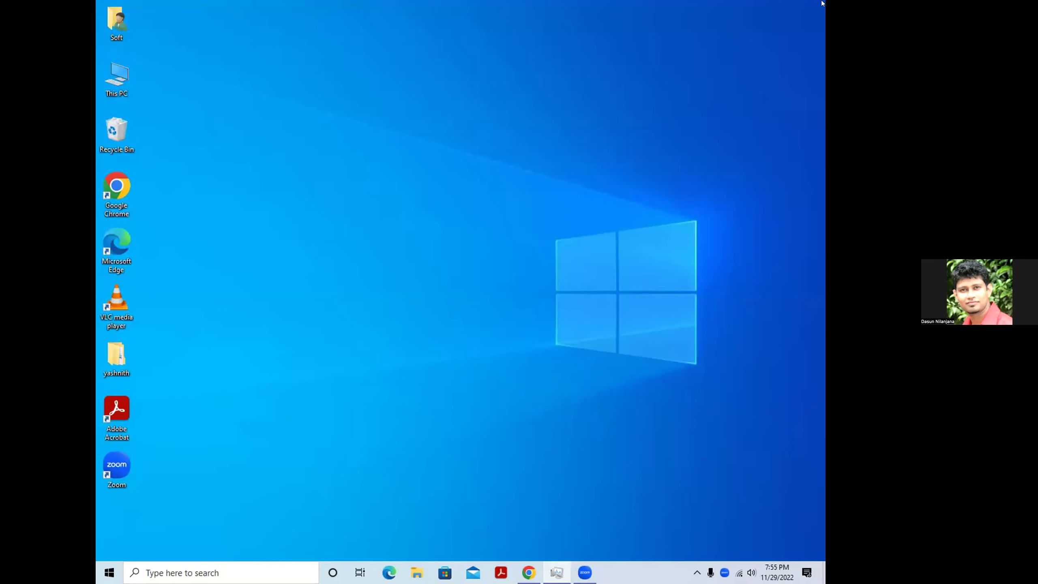
# Run msinfo32 to open System Information and maximize its window.
pyautogui.press('super+r')
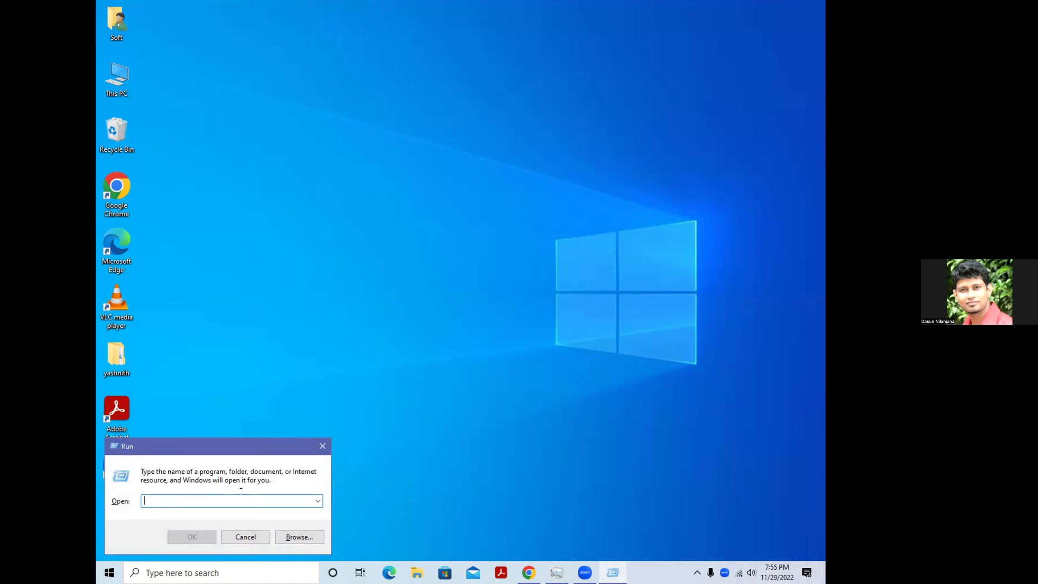
pyautogui.write('ms')
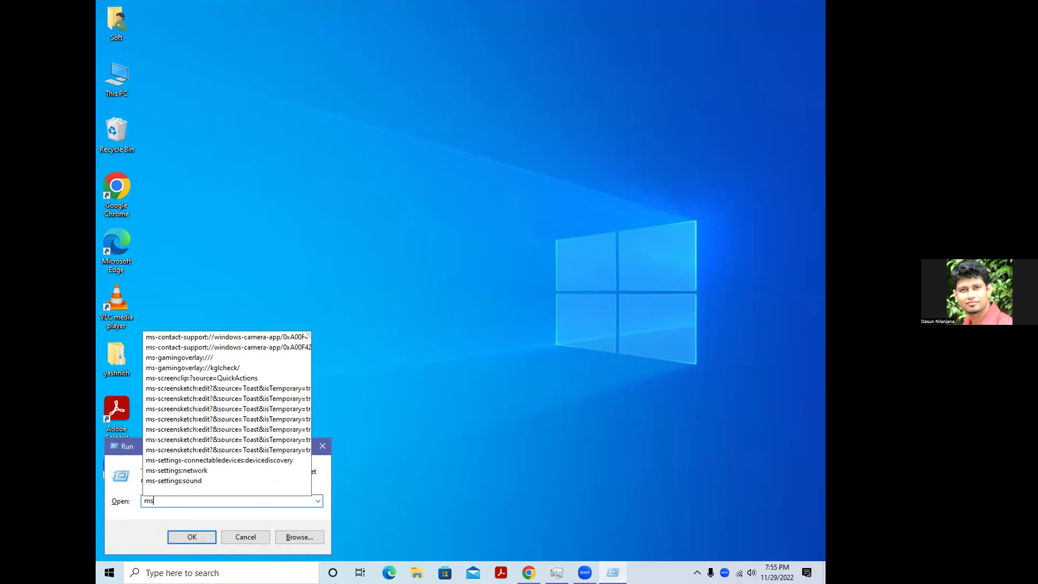
pyautogui.write('info')
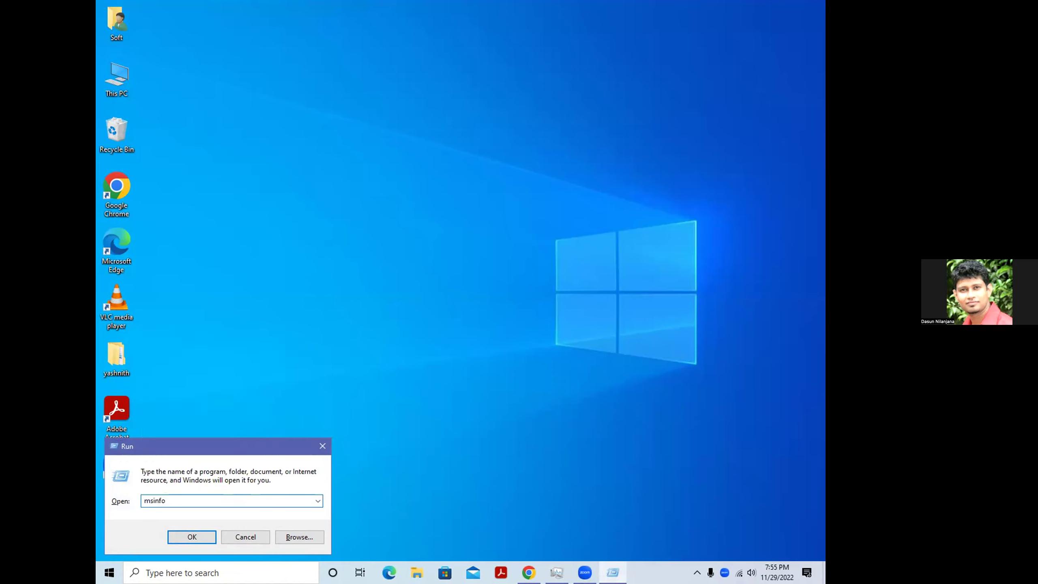
pyautogui.write('32')
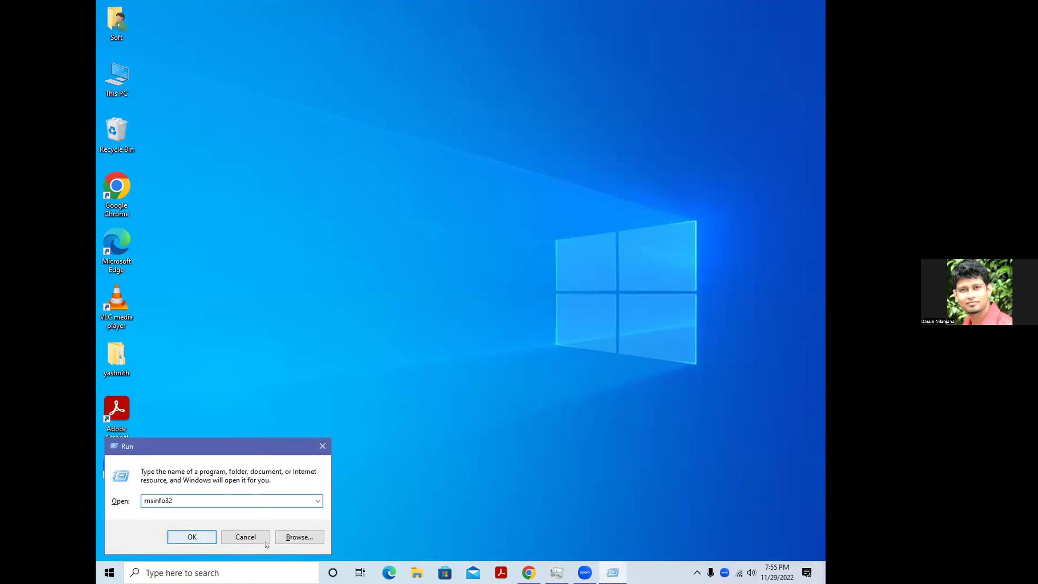
pyautogui.click(196, 537)
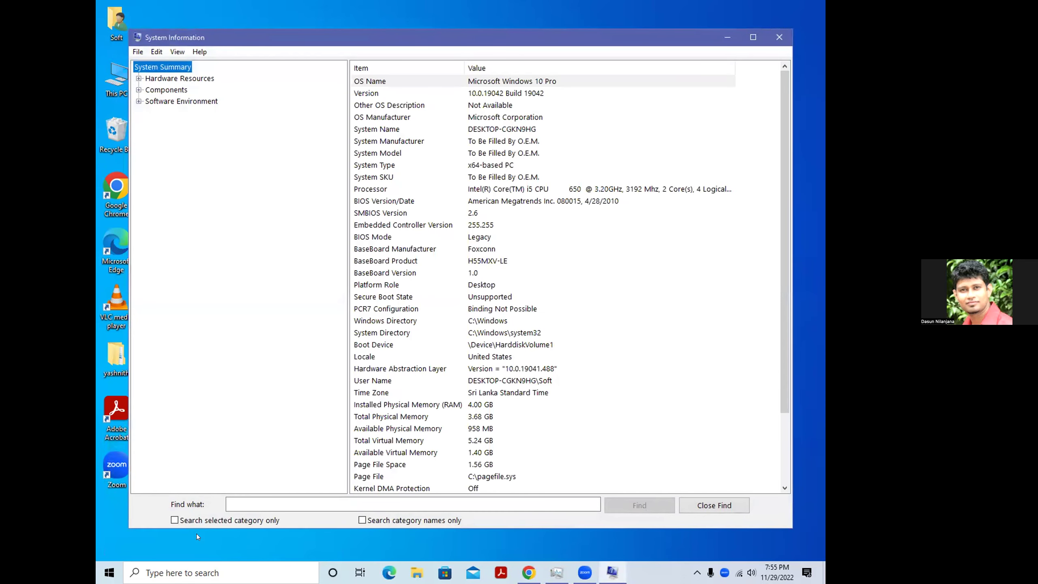
pyautogui.click(751, 37)
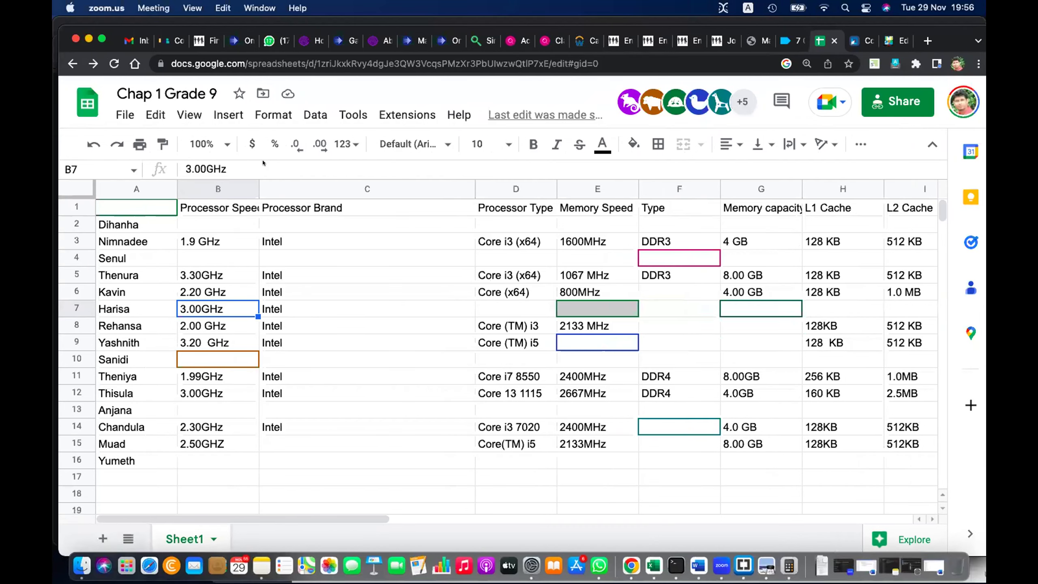
# Compare the students' processor brands, speeds and types in the Chap 1 Grade 9 spreadsheet.
pyautogui.click(358, 234)
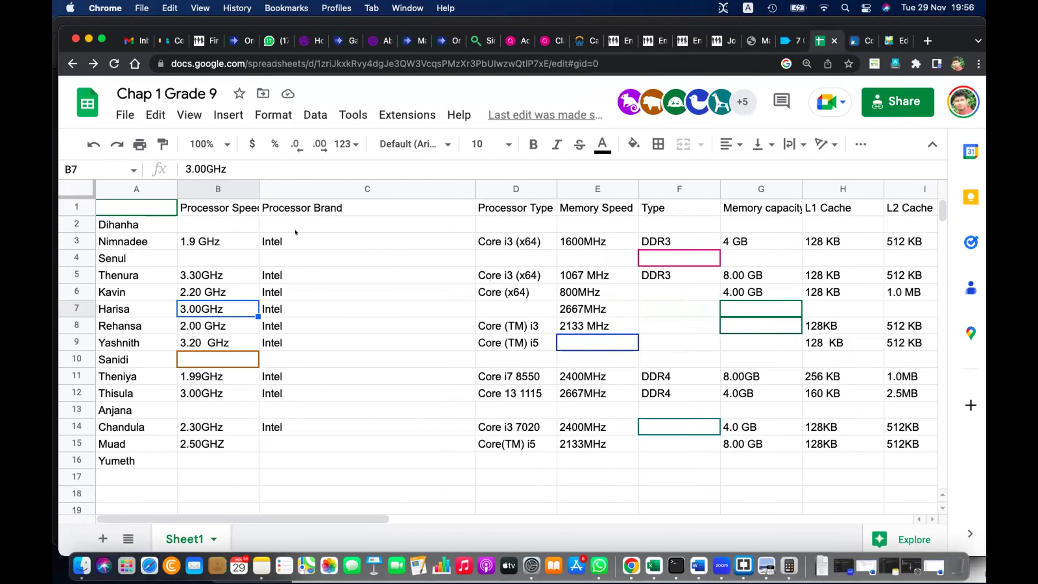
pyautogui.click(285, 413)
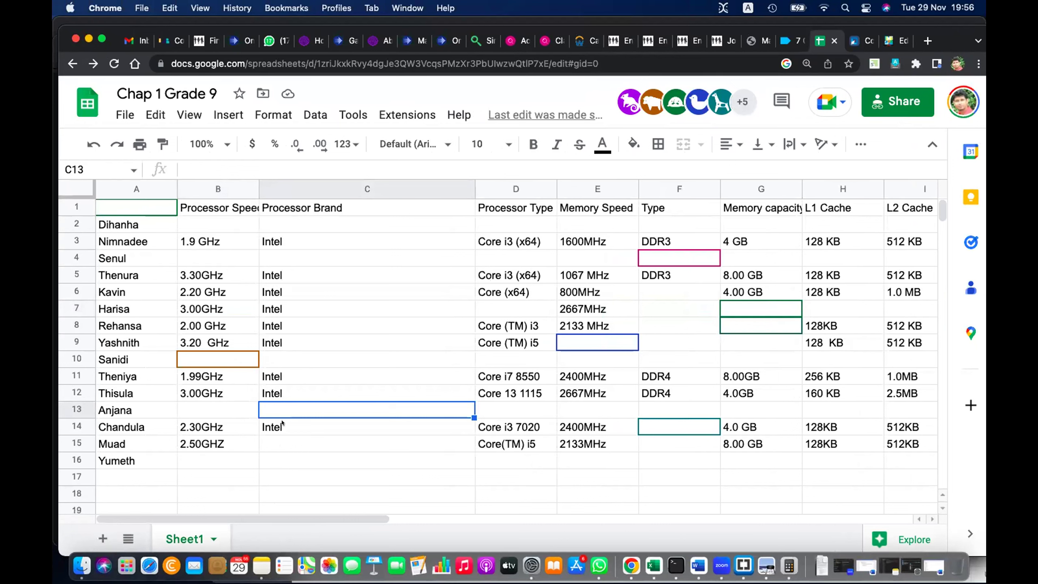
pyautogui.click(307, 389)
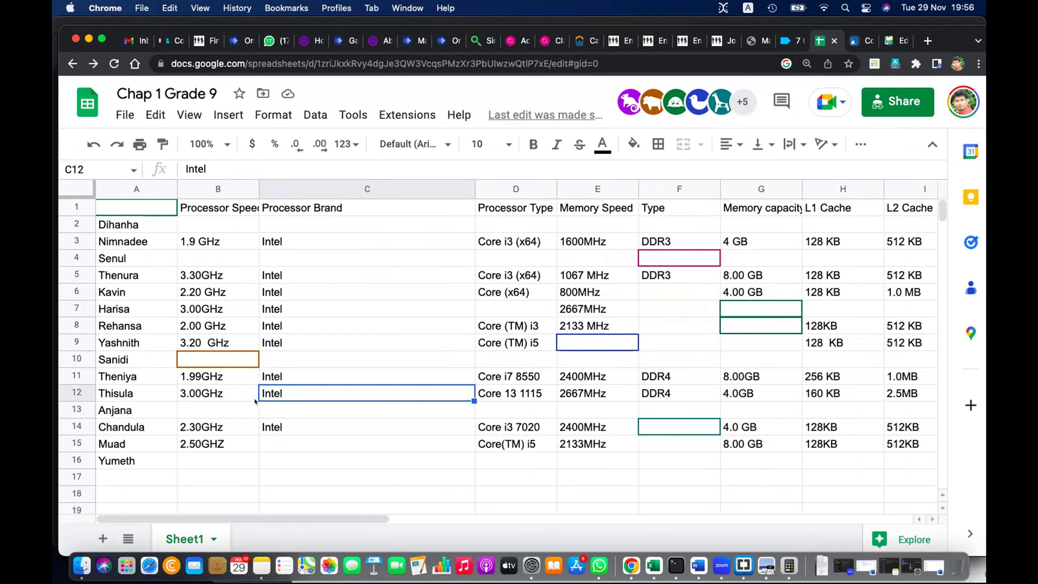
pyautogui.click(225, 345)
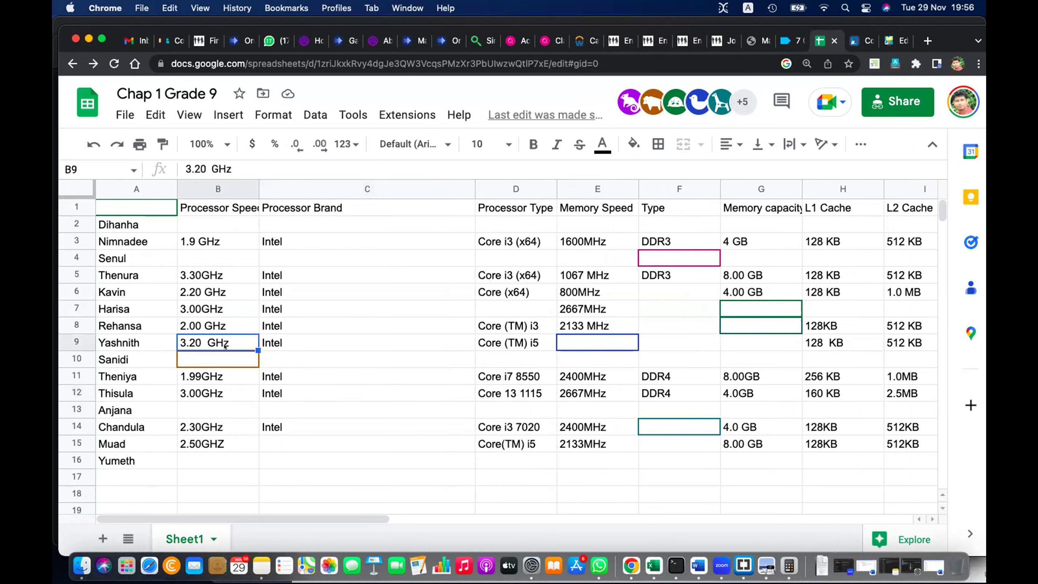
pyautogui.click(223, 276)
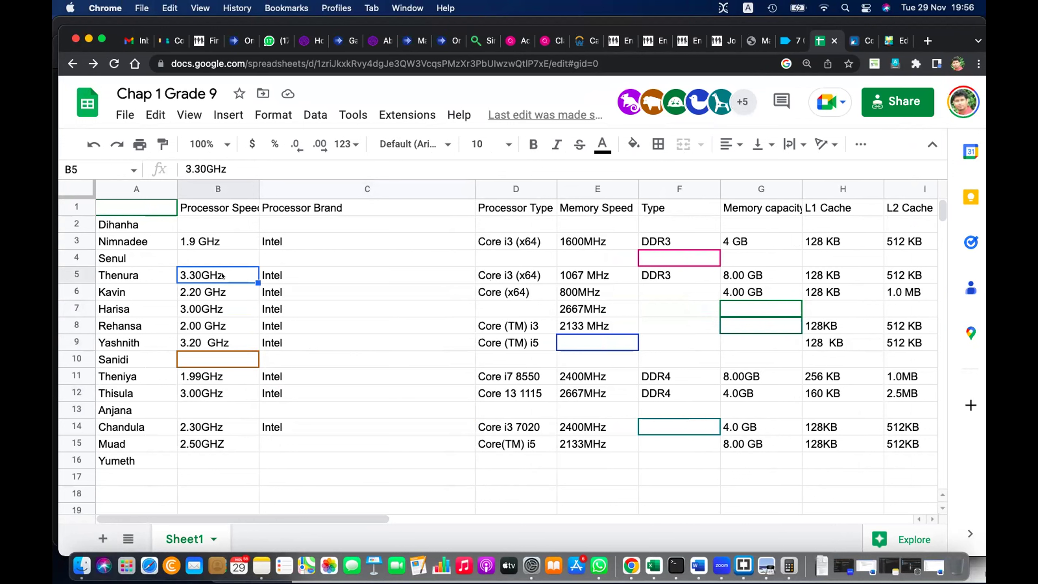
pyautogui.click(214, 341)
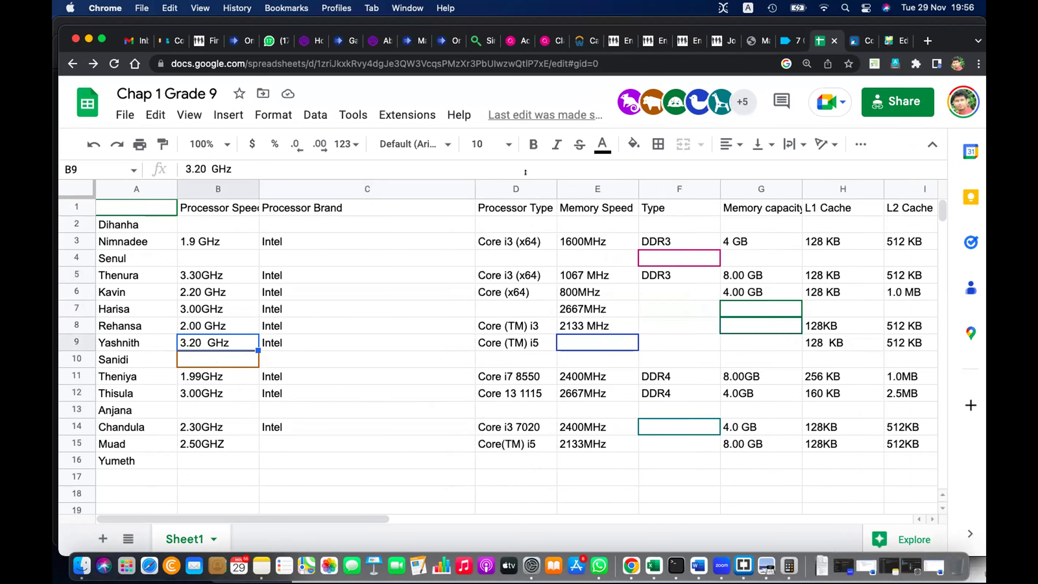
pyautogui.click(513, 376)
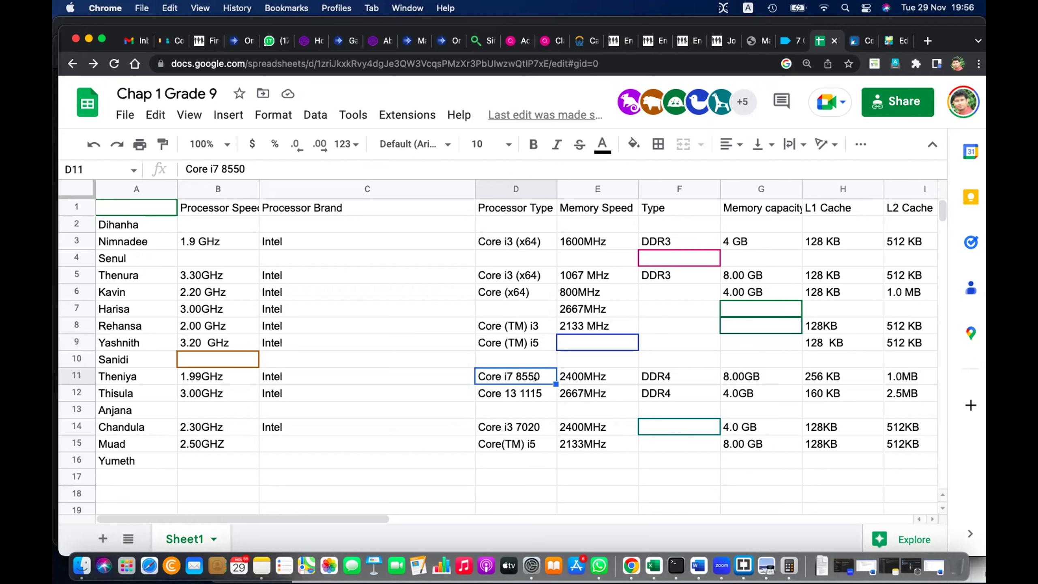
pyautogui.click(242, 377)
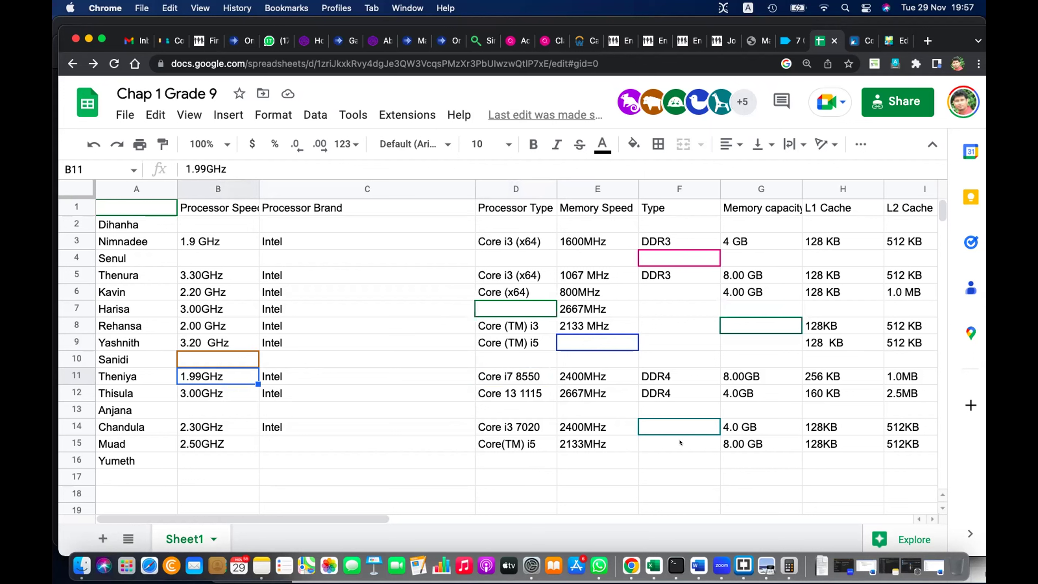
# Compare the memory capacities in rows 15, 11 and 5 and check the memory speed in row 5.
pyautogui.click(731, 443)
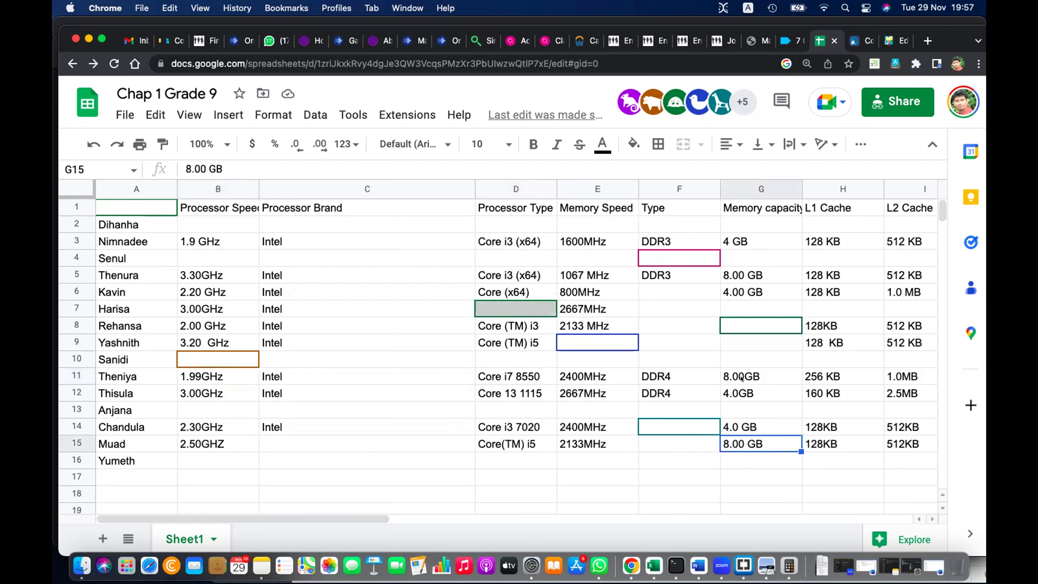
pyautogui.click(740, 378)
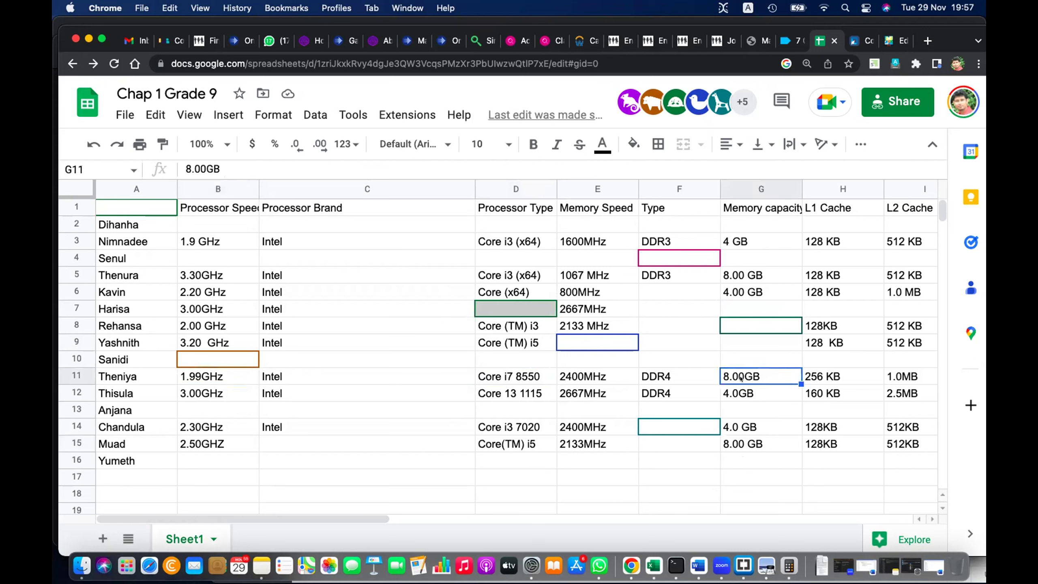
pyautogui.click(750, 275)
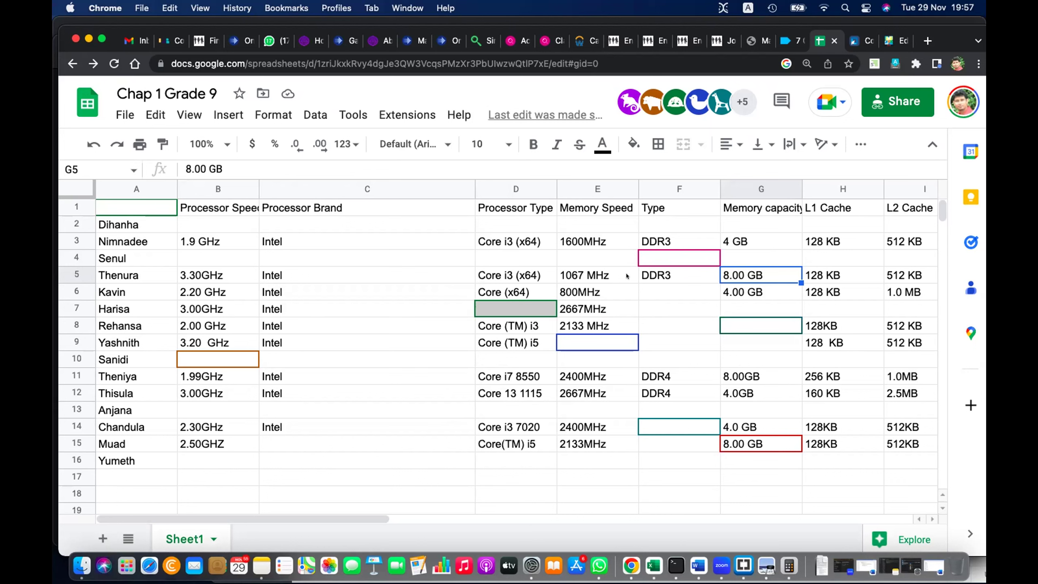
pyautogui.click(609, 273)
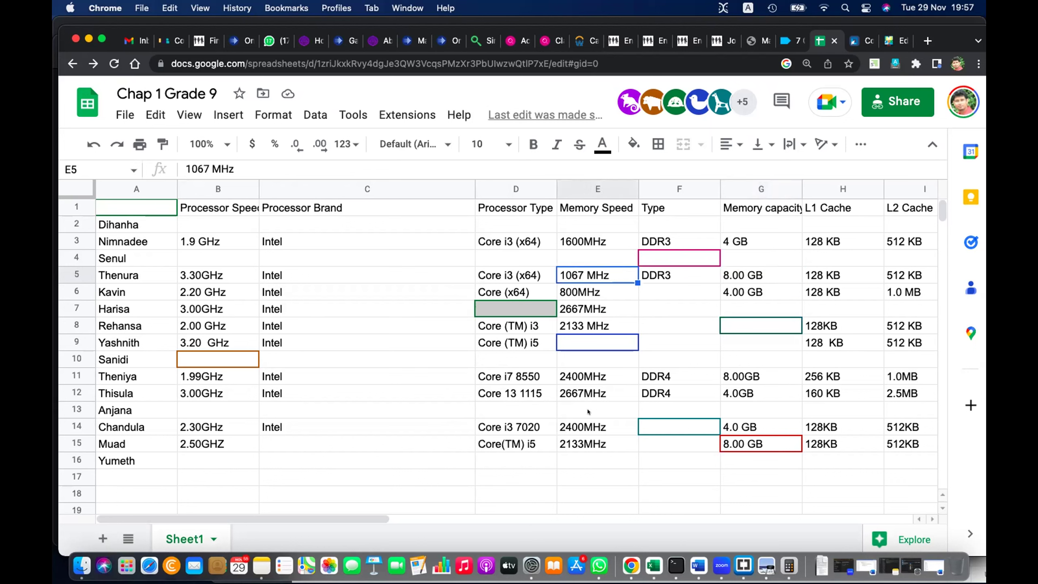
# Compare the memory speeds in rows 12, 7 and 8 and check the memory capacity in row 12.
pyautogui.click(595, 392)
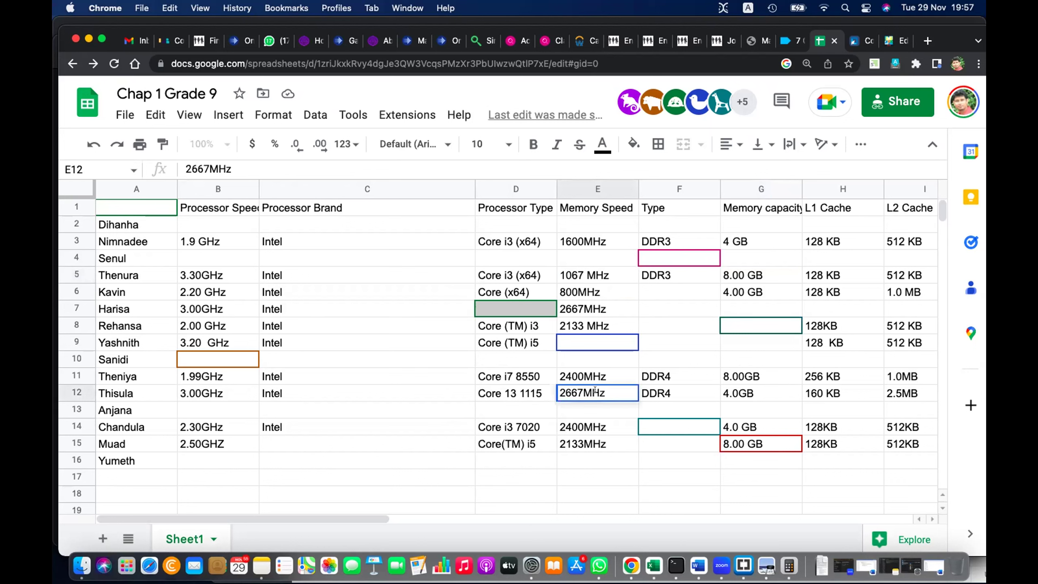
pyautogui.click(587, 304)
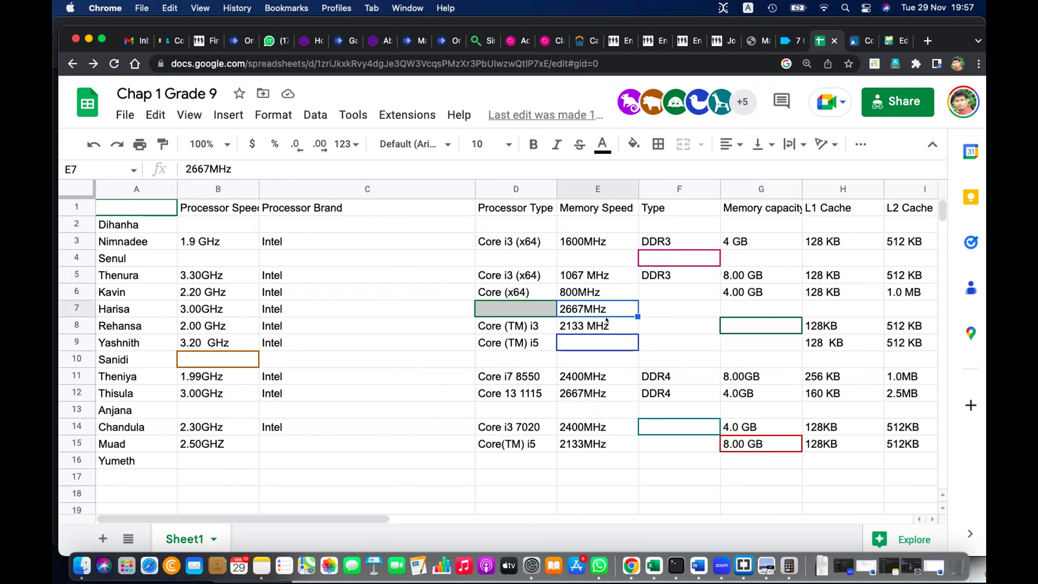
pyautogui.click(605, 389)
pyautogui.click(731, 391)
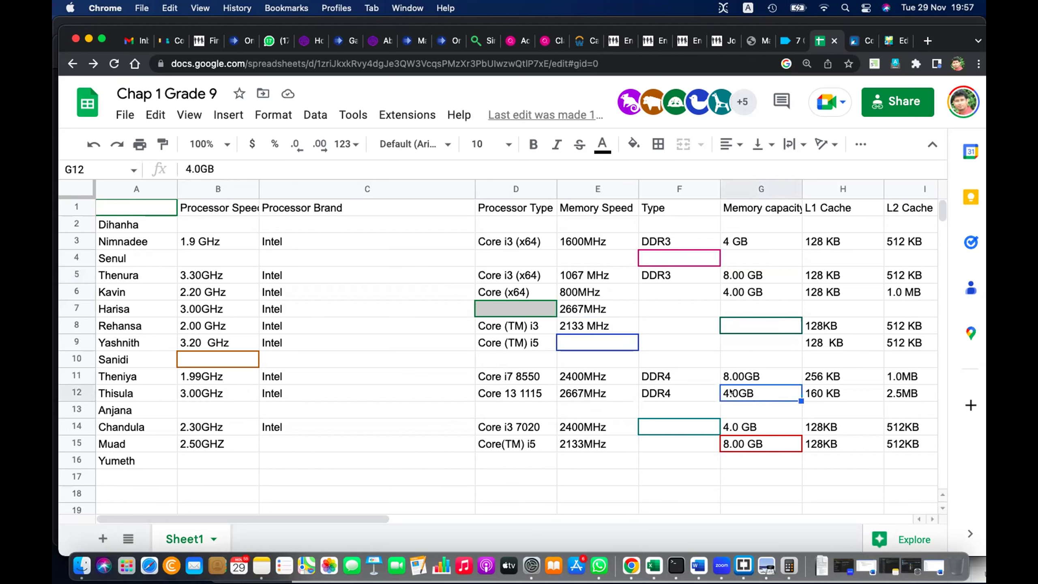
pyautogui.click(604, 392)
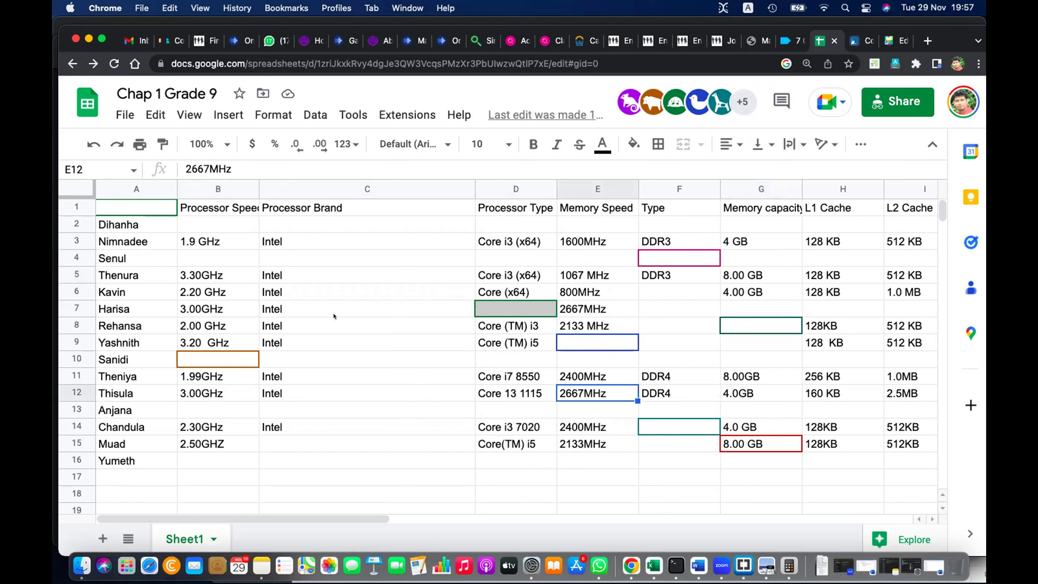
pyautogui.click(606, 320)
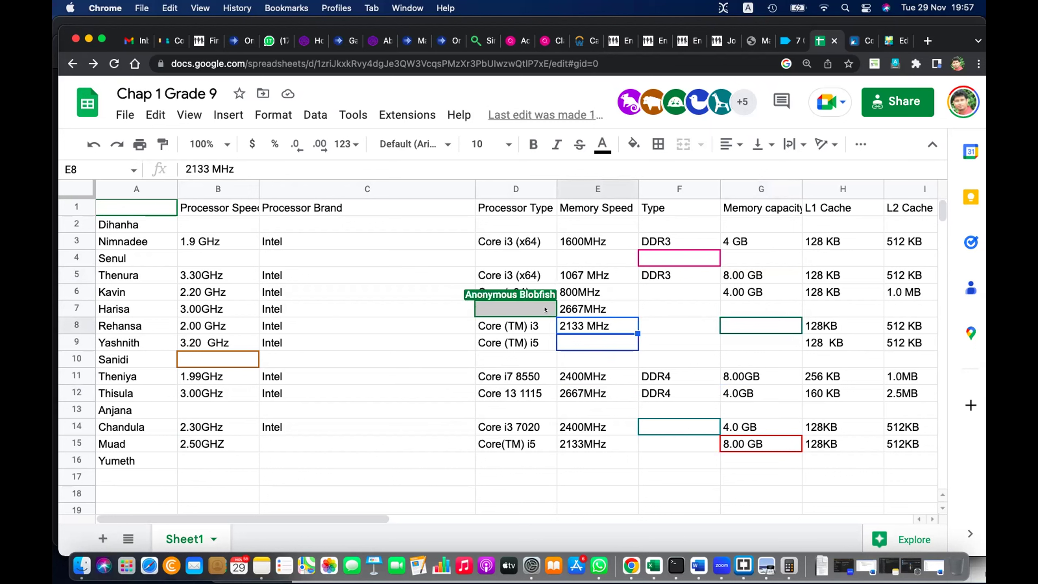
pyautogui.click(584, 309)
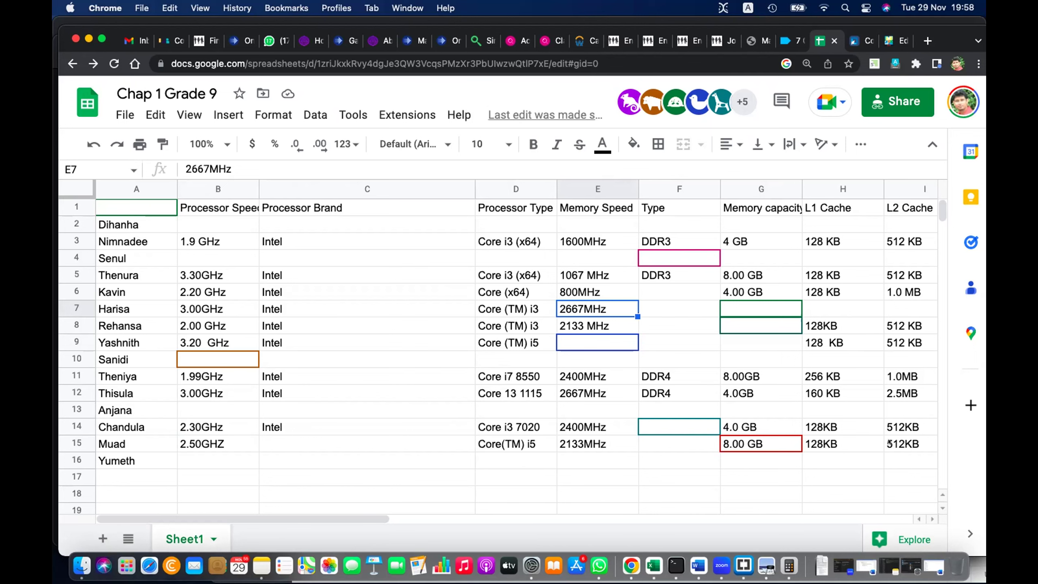
# Compare the L3 cache sizes in rows 11 and 12.
pyautogui.hscroll(5, 874, 433)
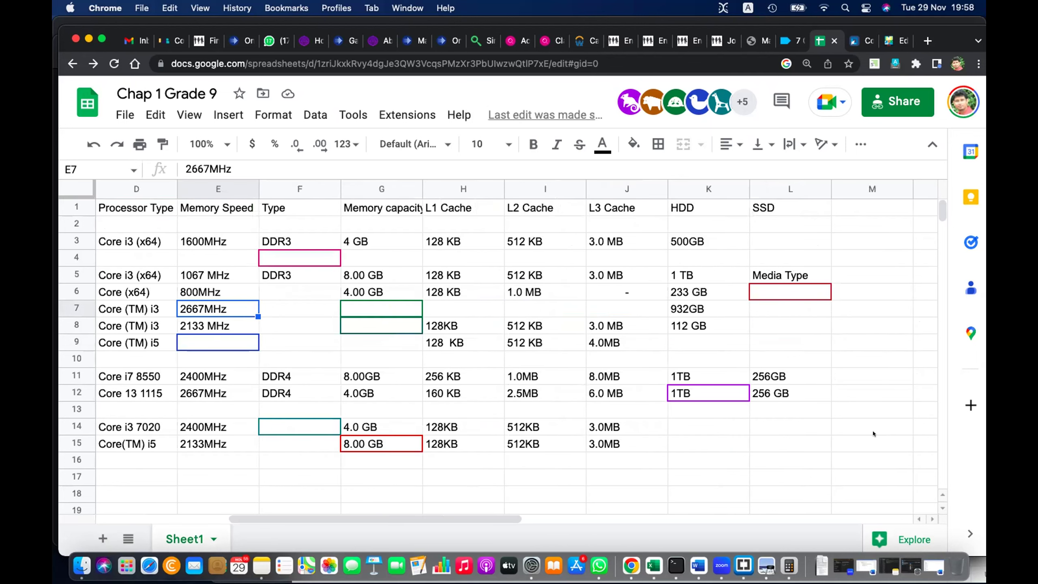
pyautogui.click(627, 390)
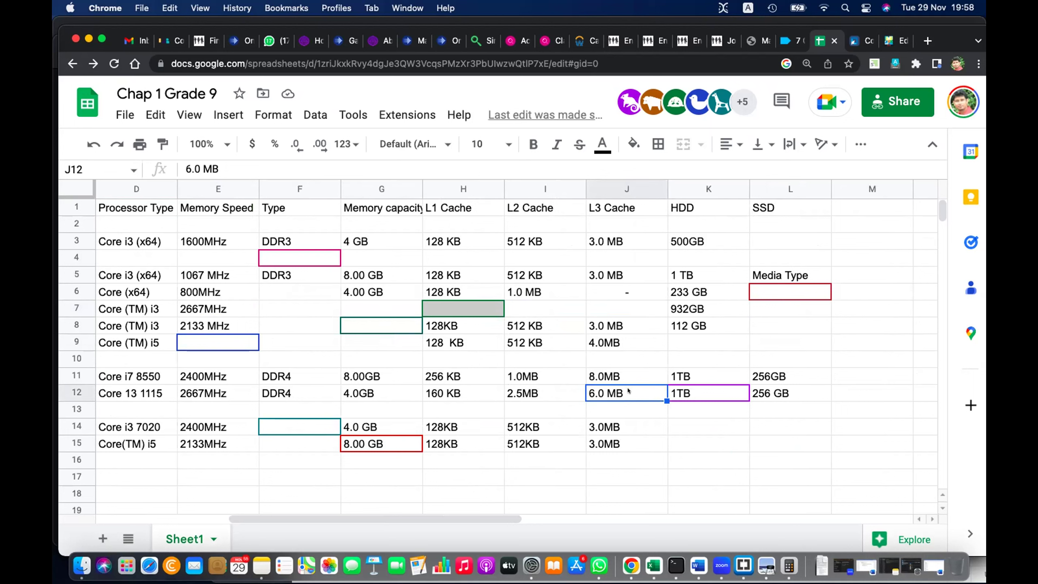
pyautogui.click(626, 376)
pyautogui.click(626, 393)
pyautogui.click(626, 376)
pyautogui.click(626, 393)
pyautogui.click(626, 376)
pyautogui.click(627, 393)
pyautogui.click(626, 376)
pyautogui.click(626, 393)
pyautogui.click(626, 376)
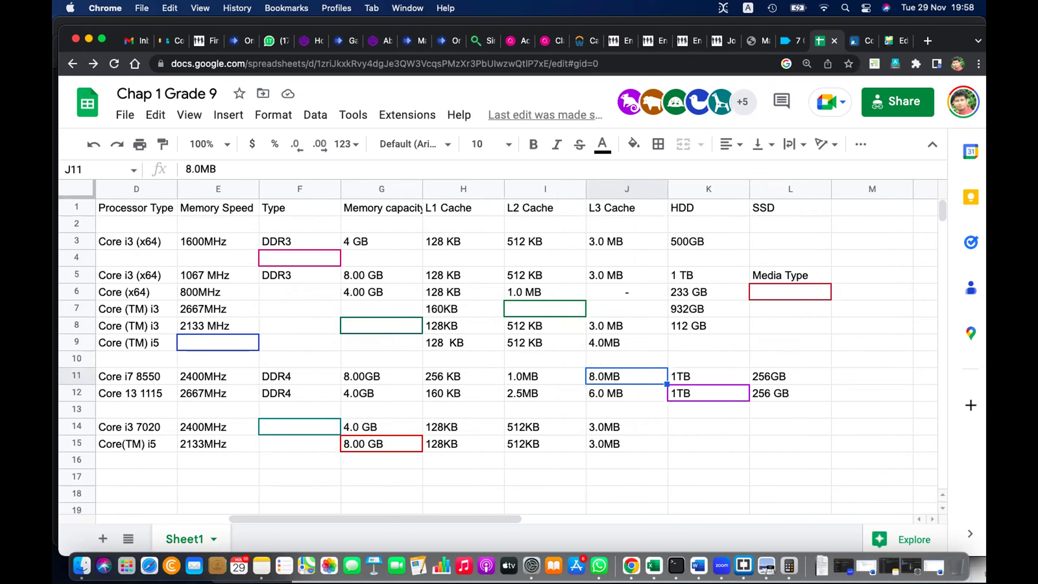
# Check the L2 cache in row 11 and identify which students rows 11 and 12 belong to.
pyautogui.click(544, 376)
pyautogui.press('Left')
pyautogui.press('Left')
pyautogui.press('Left')
pyautogui.press('Left')
pyautogui.press('Left')
pyautogui.press('Left')
pyautogui.press('Left')
pyautogui.press('Left')
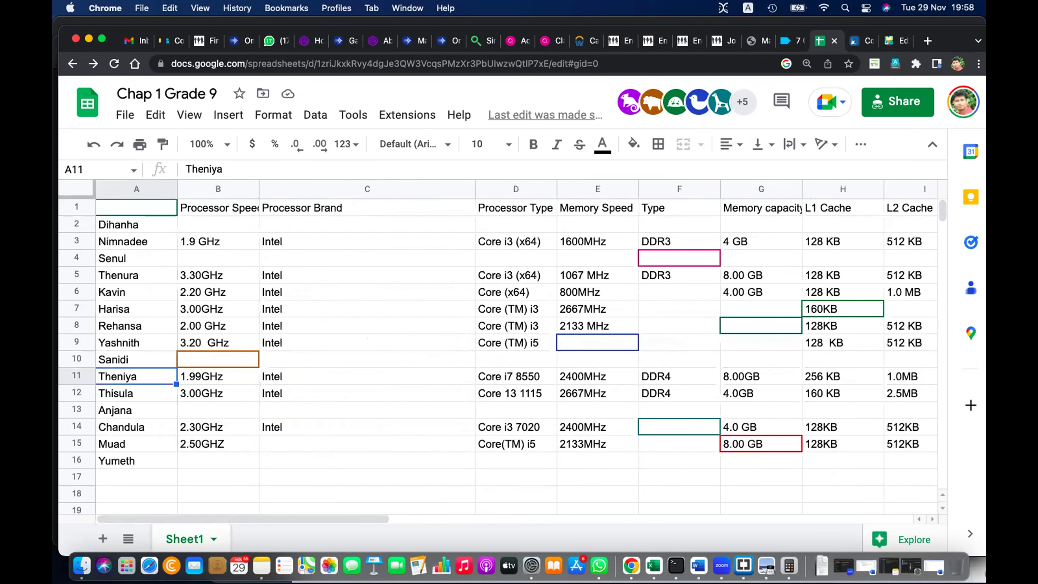
pyautogui.click(136, 392)
pyautogui.click(137, 376)
pyautogui.click(136, 393)
pyautogui.click(136, 376)
pyautogui.click(136, 393)
pyautogui.click(136, 376)
pyautogui.click(136, 393)
# Review the specifications in row 11 from the student's name across to the HDD and SSD capacities and back.
pyautogui.press('Up')
pyautogui.press('Right')
pyautogui.press('Right')
pyautogui.press('Right')
pyautogui.press('Right')
pyautogui.press('Right')
pyautogui.press('Right')
pyautogui.press('Right')
pyautogui.press('Right')
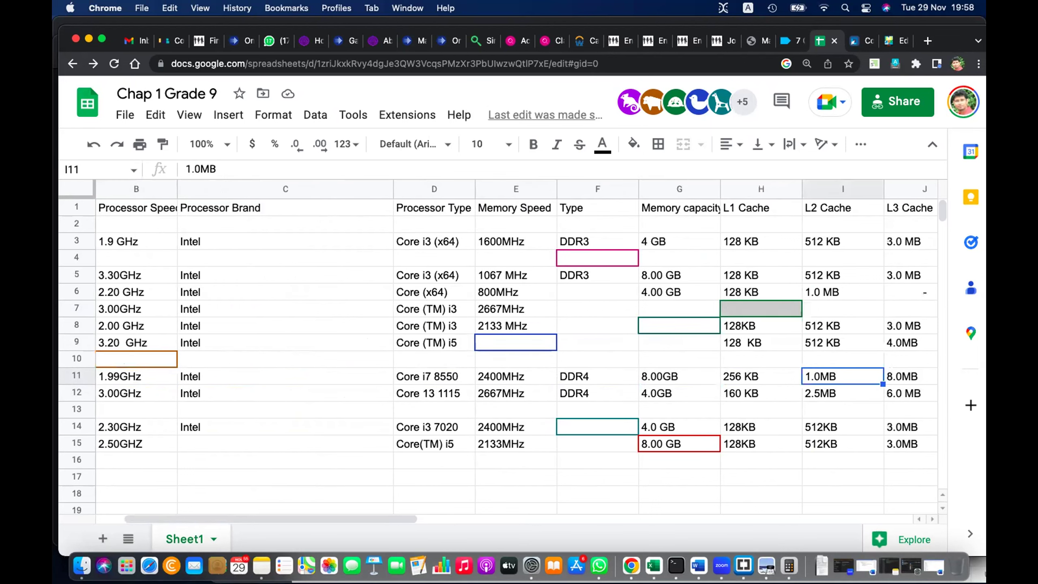
pyautogui.press('Right')
pyautogui.press('Right')
pyautogui.press('Right')
pyautogui.press('Right')
pyautogui.press('Up')
pyautogui.press('Up')
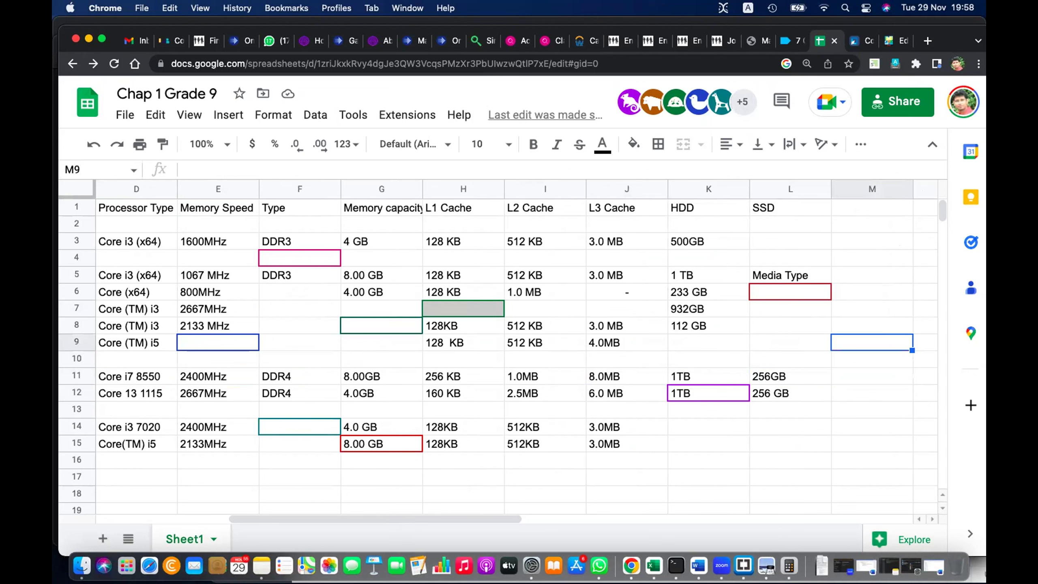
pyautogui.press('Down')
pyautogui.press('Down')
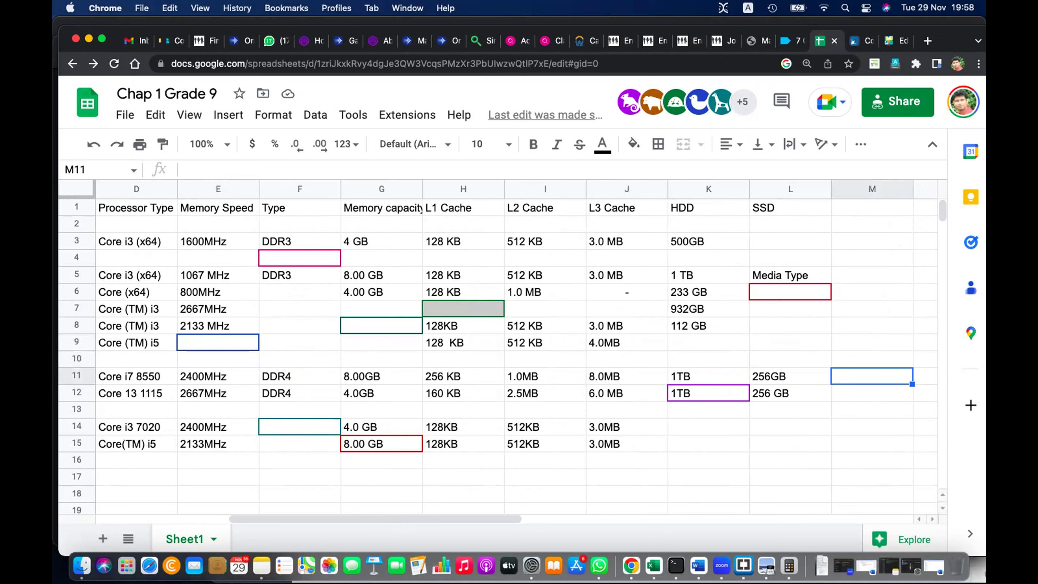
pyautogui.press('Left')
pyautogui.press('Down')
pyautogui.press('Up')
pyautogui.press('Left')
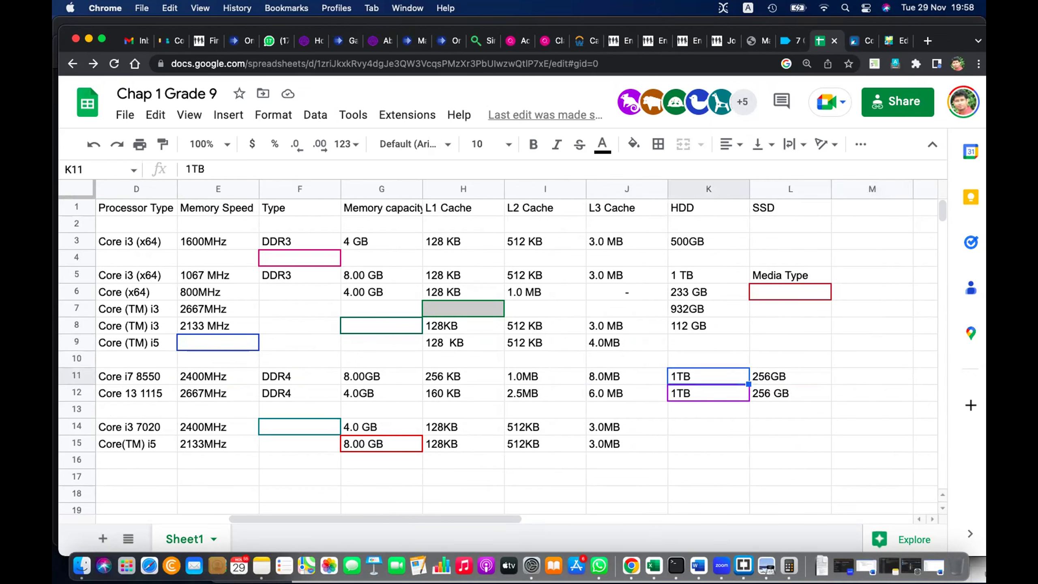
pyautogui.press('Left')
pyautogui.press('Left')
pyautogui.press('Left')
pyautogui.press('Left')
pyautogui.press('Left')
pyautogui.press('Left')
pyautogui.press('Left')
pyautogui.press('Left')
pyautogui.press('Left')
pyautogui.press('Left')
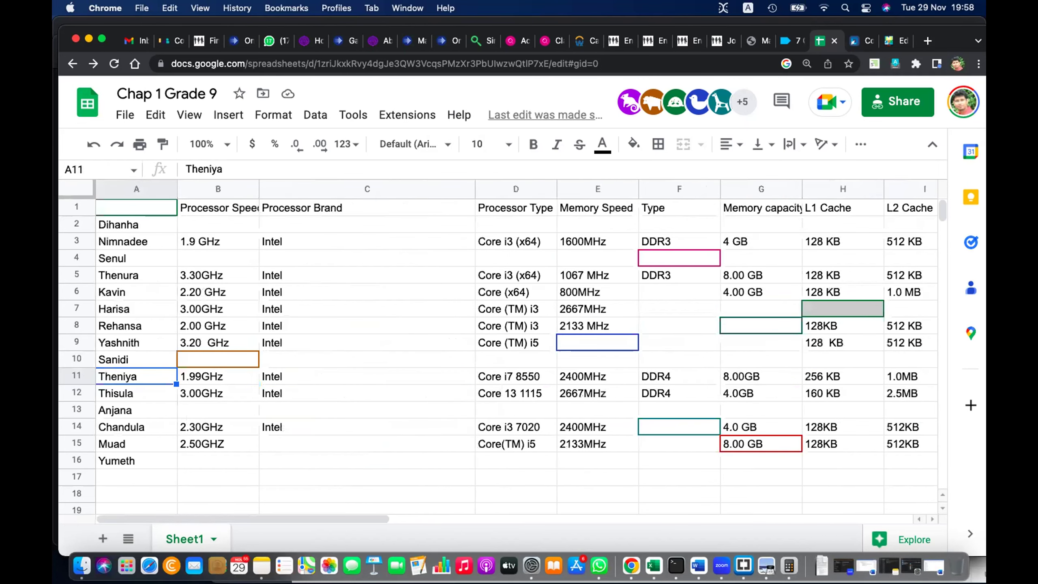
# Review the specifications in row 12 from the student's name across to the SSD capacity and back.
pyautogui.press('Down')
pyautogui.press('Right')
pyautogui.press('Right')
pyautogui.press('Right')
pyautogui.press('Right')
pyautogui.press('Right')
pyautogui.press('Right')
pyautogui.press('Right')
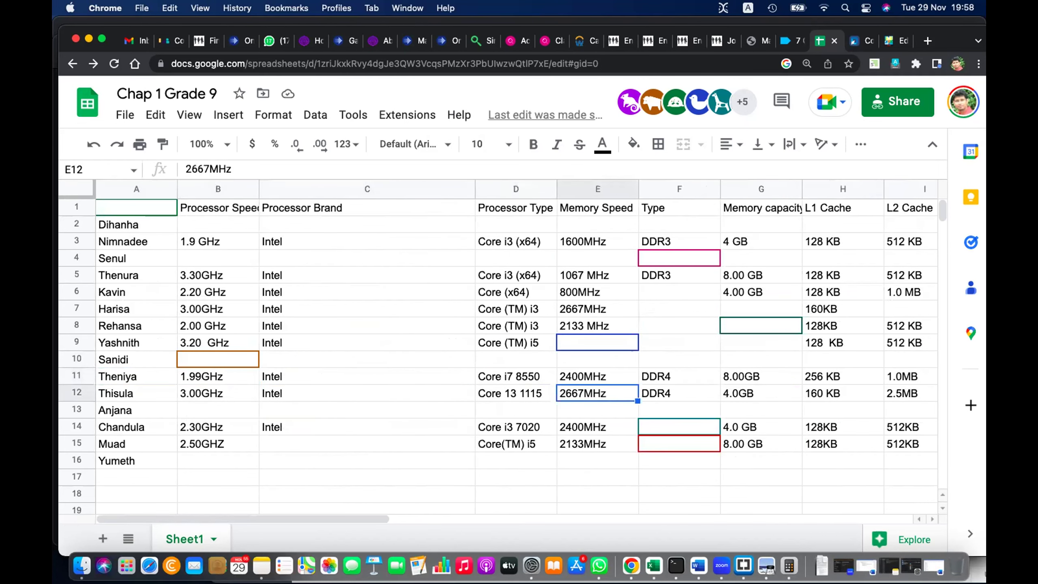
pyautogui.press('Right')
pyautogui.press('Right')
pyautogui.press('Right')
pyautogui.press('Right')
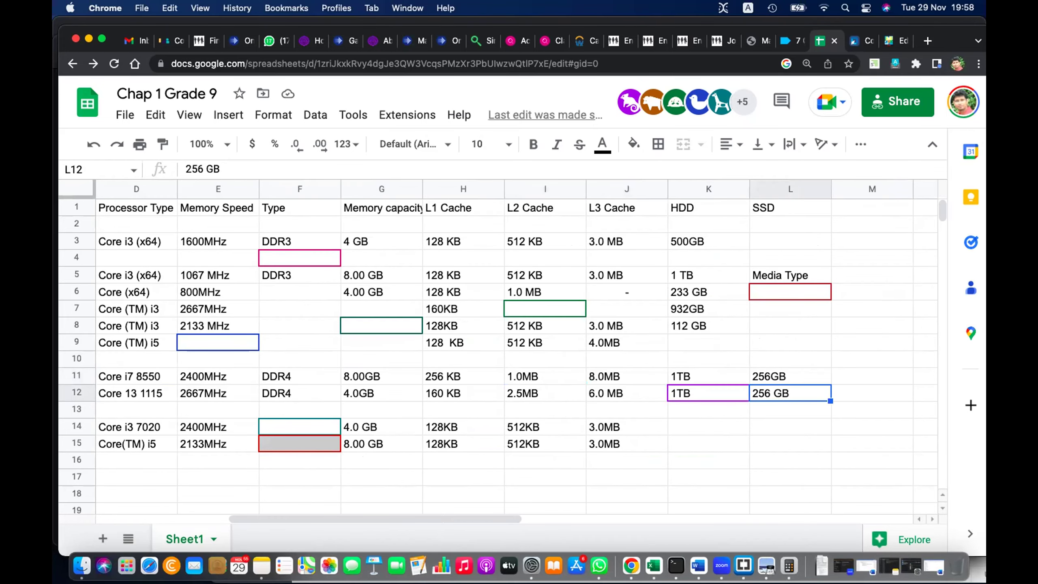
pyautogui.press('Left')
pyautogui.press('Left')
pyautogui.press('Left')
pyautogui.press('Left')
pyautogui.press('Left')
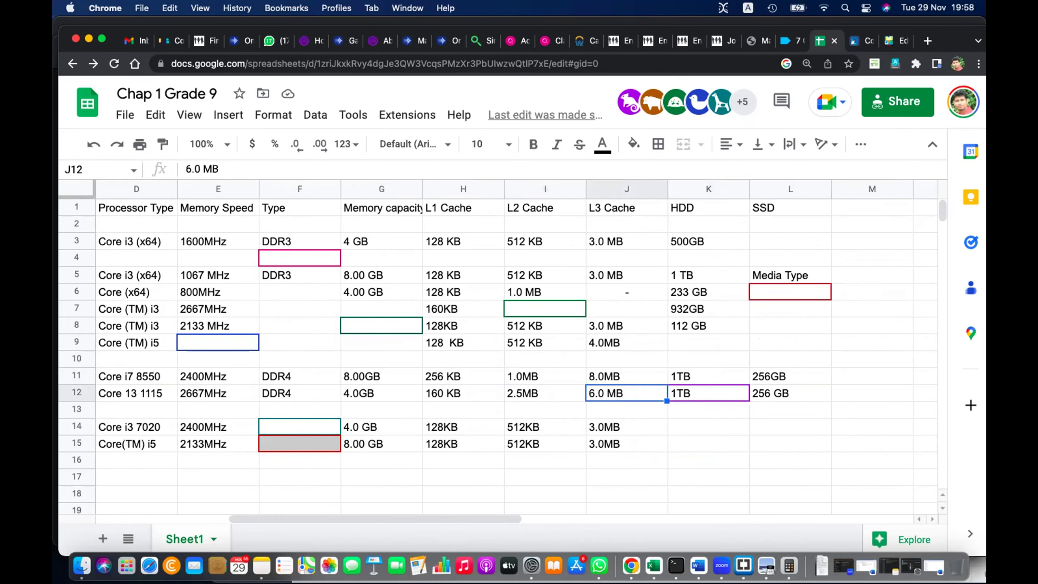
pyautogui.press('Left')
pyautogui.press('Left')
pyautogui.press('Left')
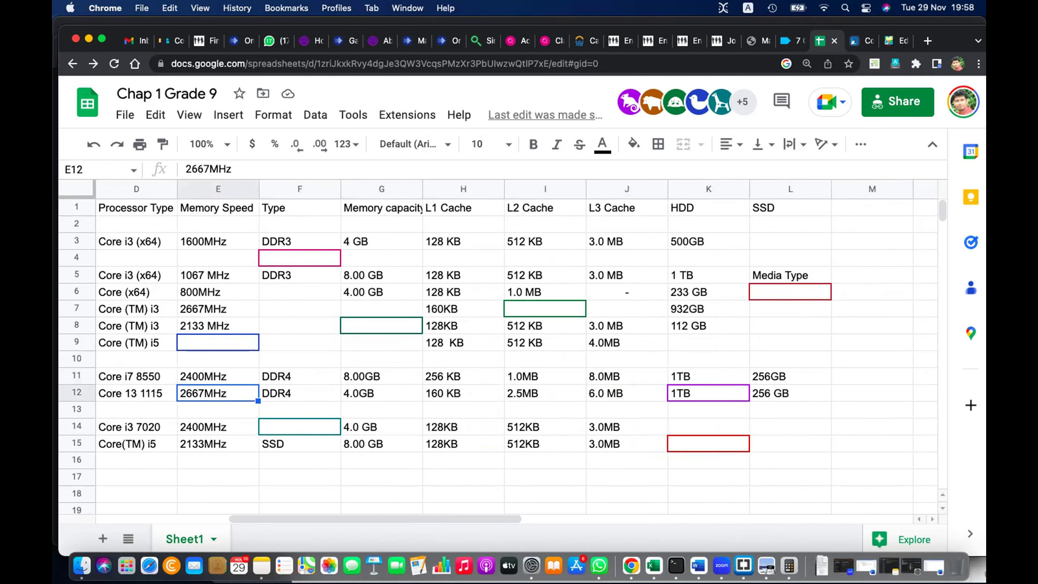
pyautogui.press('Left')
pyautogui.press('Left')
pyautogui.press('Left')
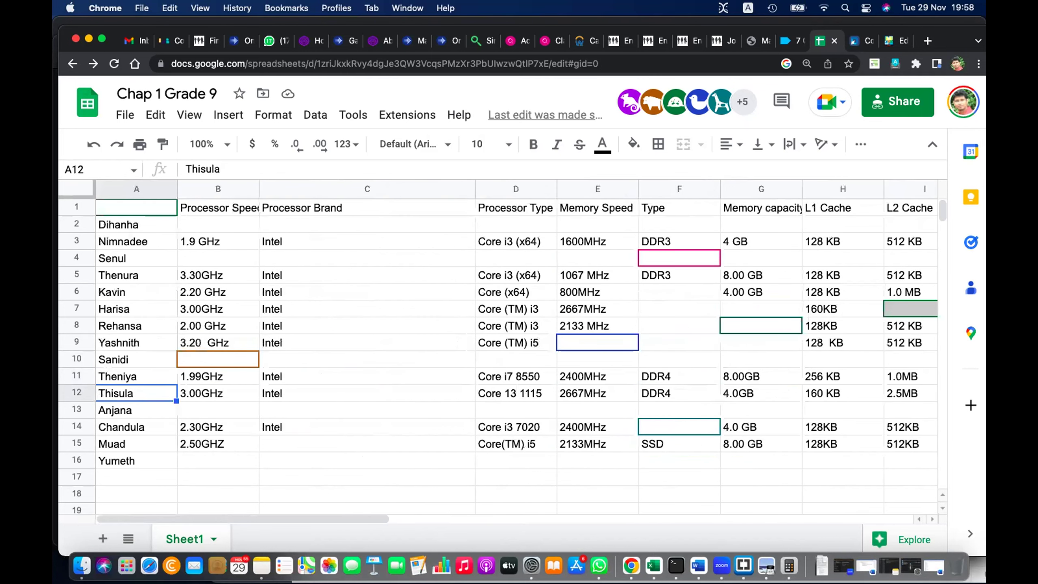
# Examine the L1 cache in row 12 and compare the memory capacities in rows 12, 6 and 14.
pyautogui.press('Right')
pyautogui.press('Right')
pyautogui.press('Right')
pyautogui.press('Right')
pyautogui.press('Right')
pyautogui.press('Right')
pyautogui.press('Right')
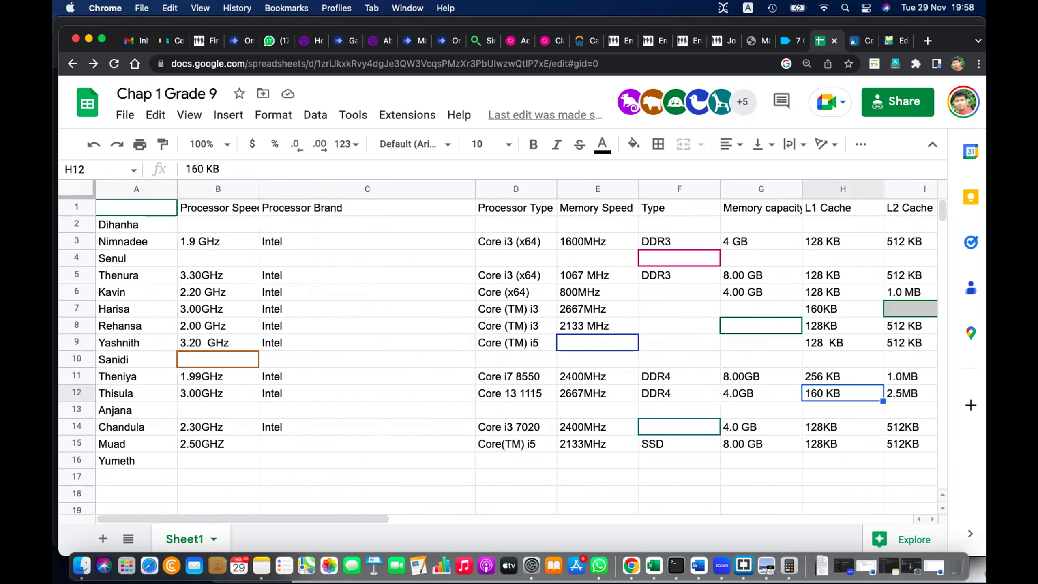
pyautogui.press('Left')
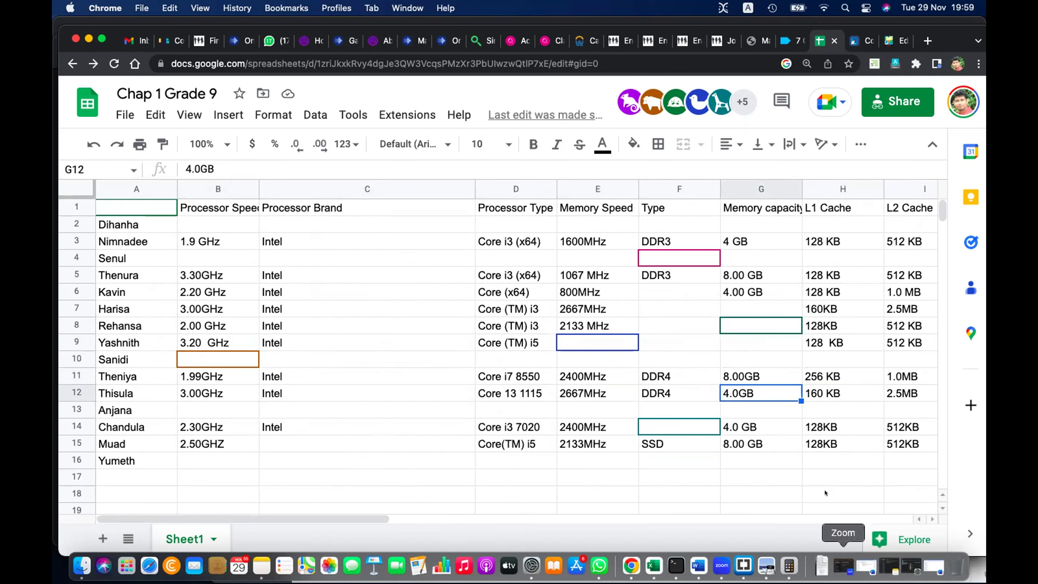
pyautogui.doubleClick(751, 392)
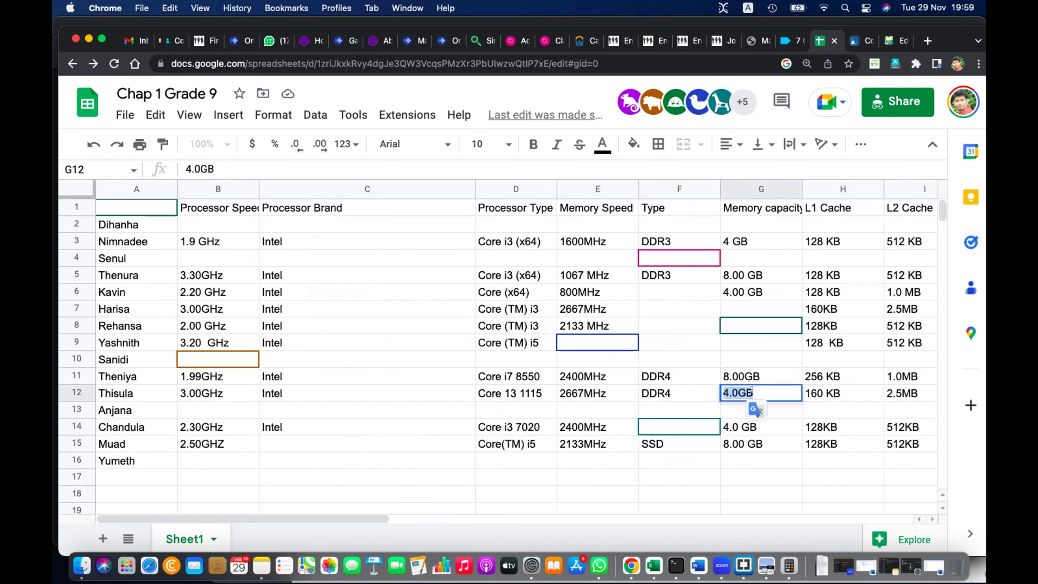
pyautogui.doubleClick(740, 293)
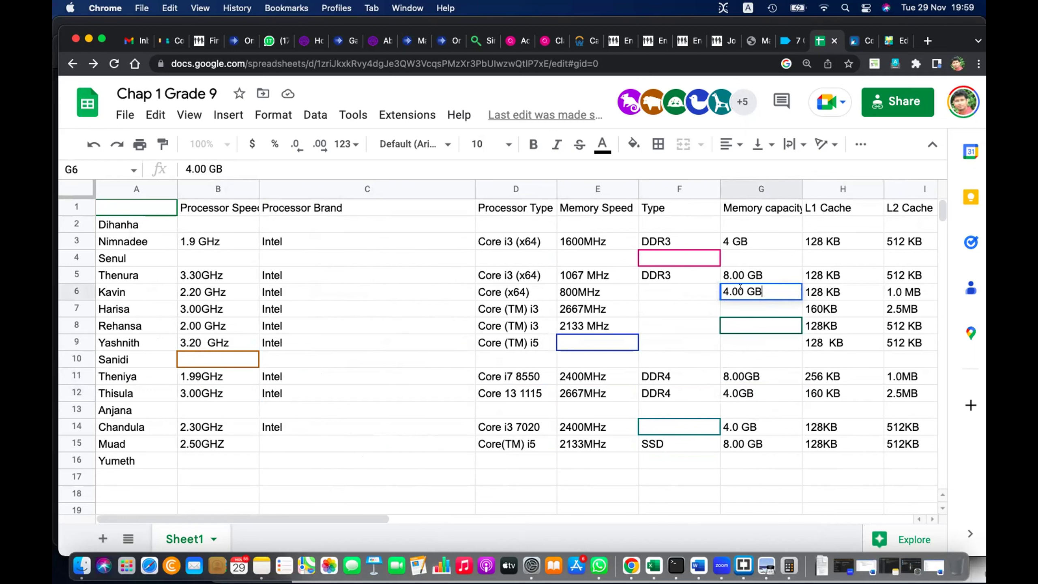
pyautogui.click(748, 429)
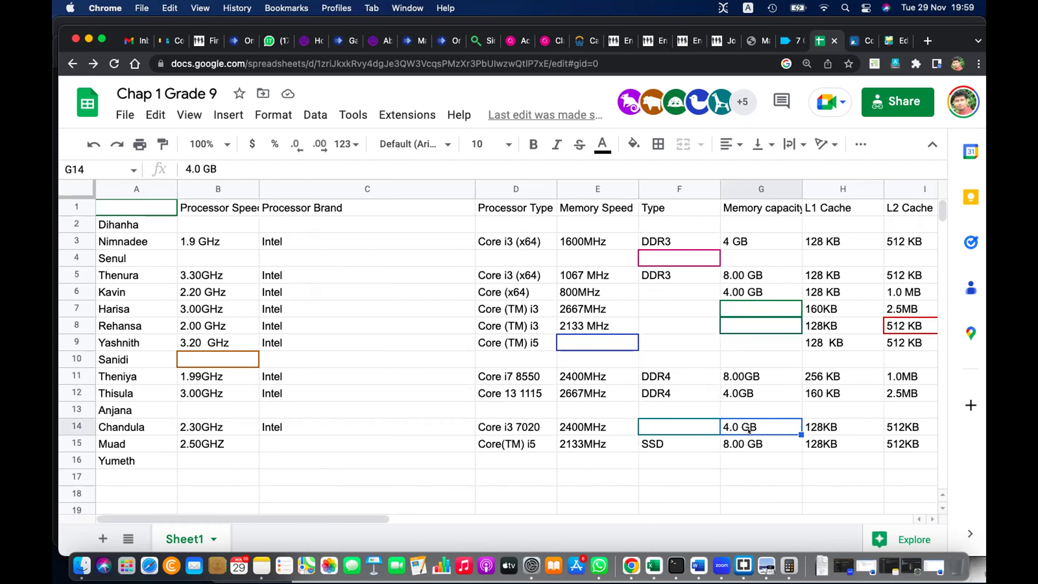
# Review the specifications in row 6 from the processor columns and memory speed across to the HDD capacity.
pyautogui.click(586, 293)
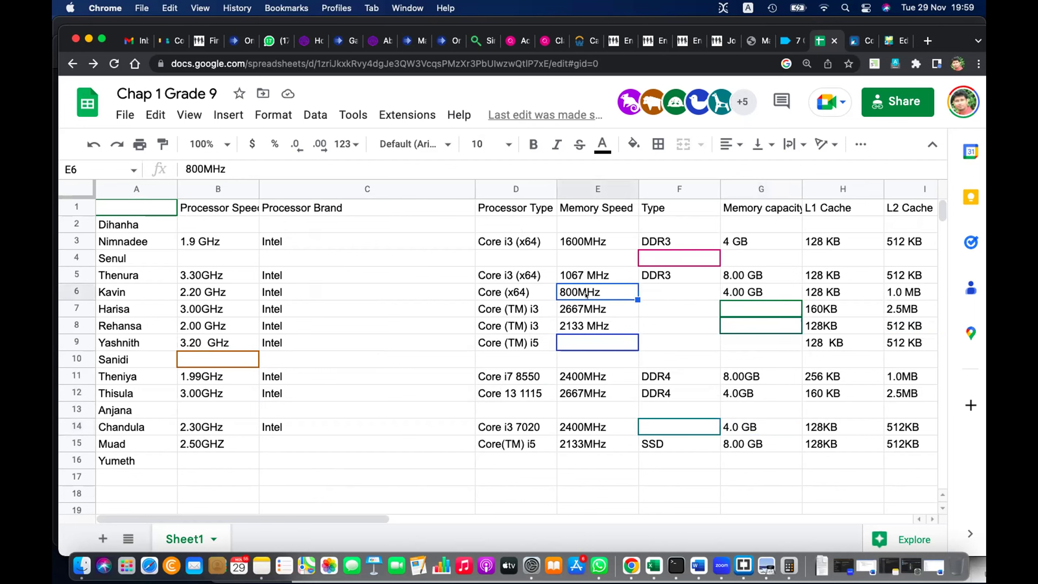
pyautogui.press('Left')
pyautogui.press('Left')
pyautogui.press('Left')
pyautogui.press('Left')
pyautogui.press('Right')
pyautogui.press('Right')
pyautogui.press('Right')
pyautogui.press('Right')
pyautogui.press('Right')
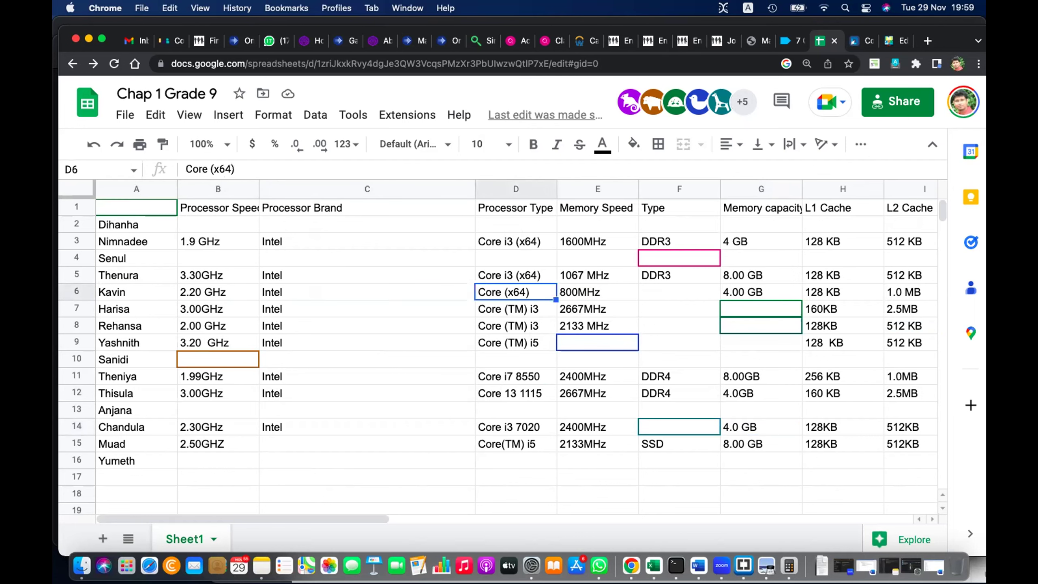
pyautogui.press('Right')
pyautogui.press('Right')
pyautogui.press('Right')
pyautogui.press('Right')
pyautogui.press('Right')
pyautogui.press('Right')
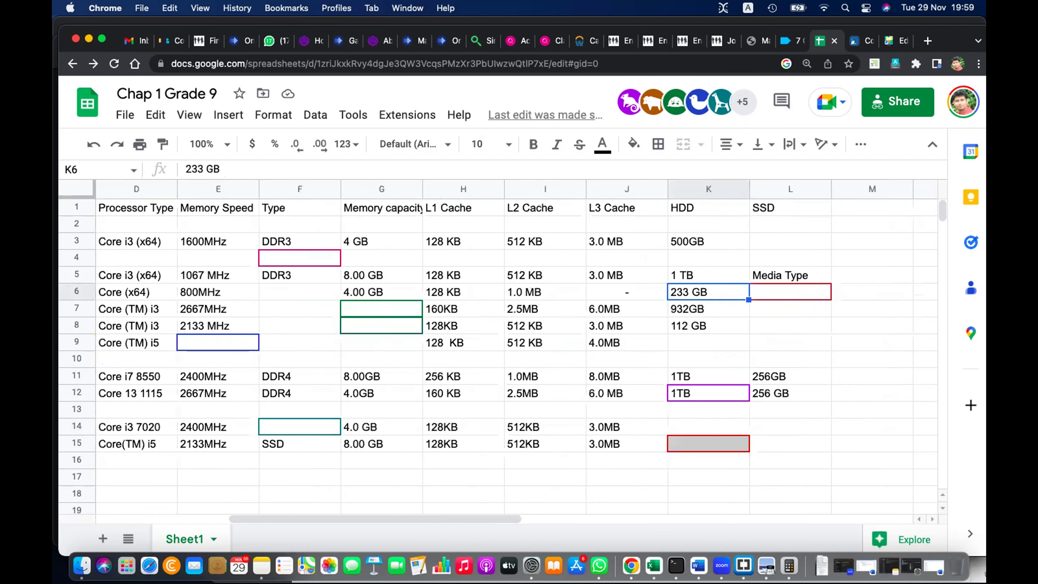
# Trace row 6 back to the student's name and recheck its processor details and memory speed.
pyautogui.press('Left')
pyautogui.press('Left')
pyautogui.press('Left')
pyautogui.press('Left')
pyautogui.press('Left')
pyautogui.press('Left')
pyautogui.press('Left')
pyautogui.press('Left')
pyautogui.press('Left')
pyautogui.press('Left')
pyautogui.press('Left')
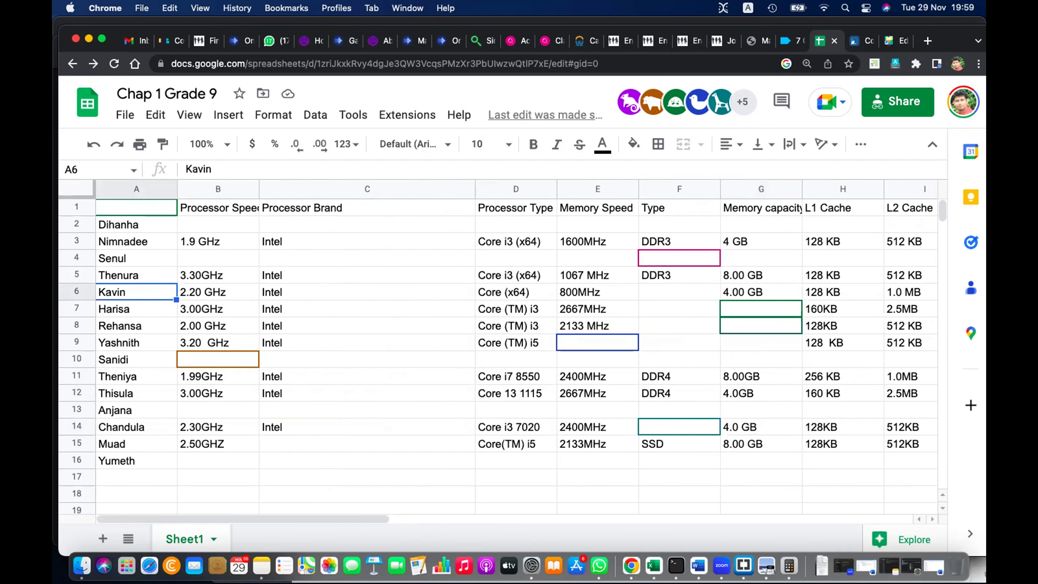
pyautogui.press('Right')
pyautogui.press('Right')
pyautogui.press('Right')
pyautogui.press('Right')
pyautogui.press('Right')
pyautogui.press('Right')
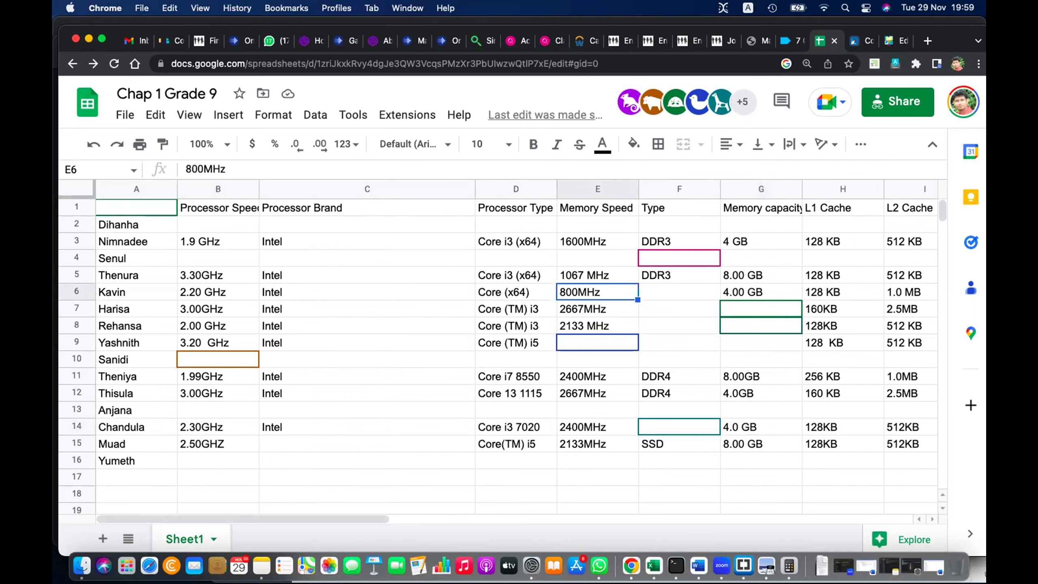
# Examine the memory capacity in row 6 alongside its memory speed and its L1 and L2 cache sizes.
pyautogui.press('Left')
pyautogui.press('Left')
pyautogui.press('Right')
pyautogui.press('Right')
pyautogui.press('Right')
pyautogui.press('Right')
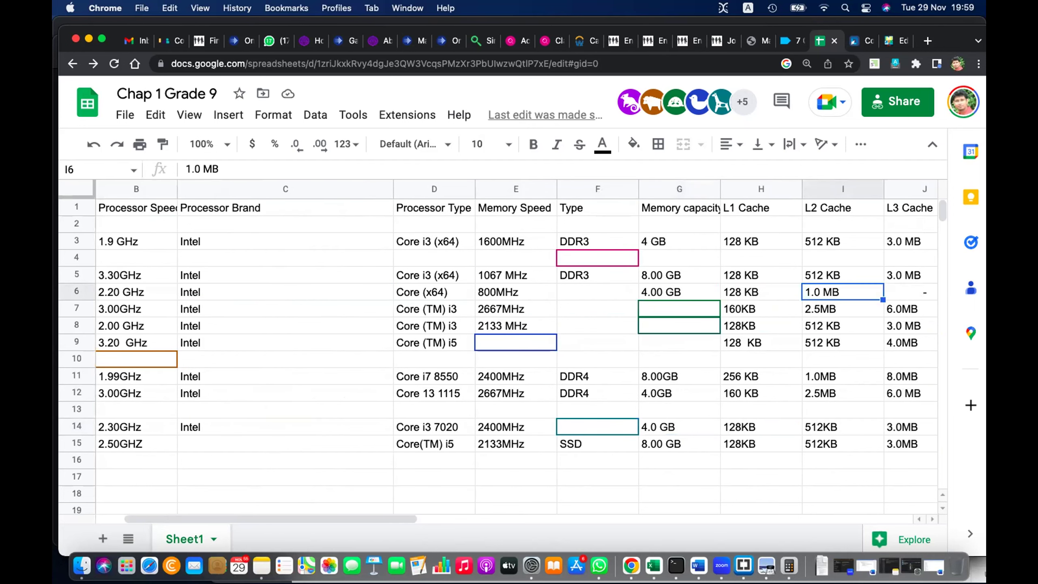
pyautogui.press('Left')
pyautogui.press('Left')
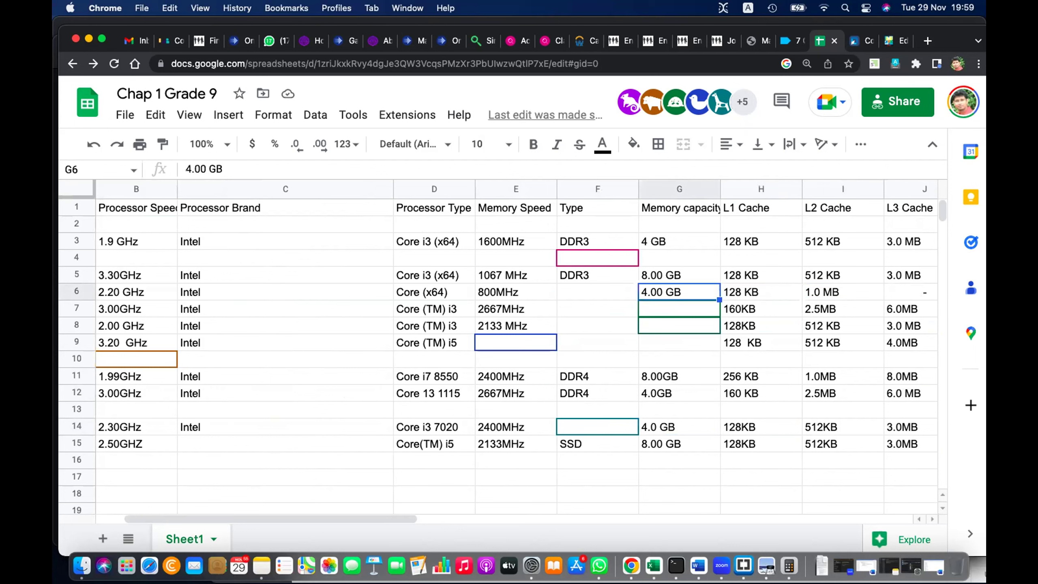
pyautogui.press('Left')
pyautogui.press('Left')
pyautogui.press('Right')
pyautogui.press('Right')
pyautogui.doubleClick(686, 291)
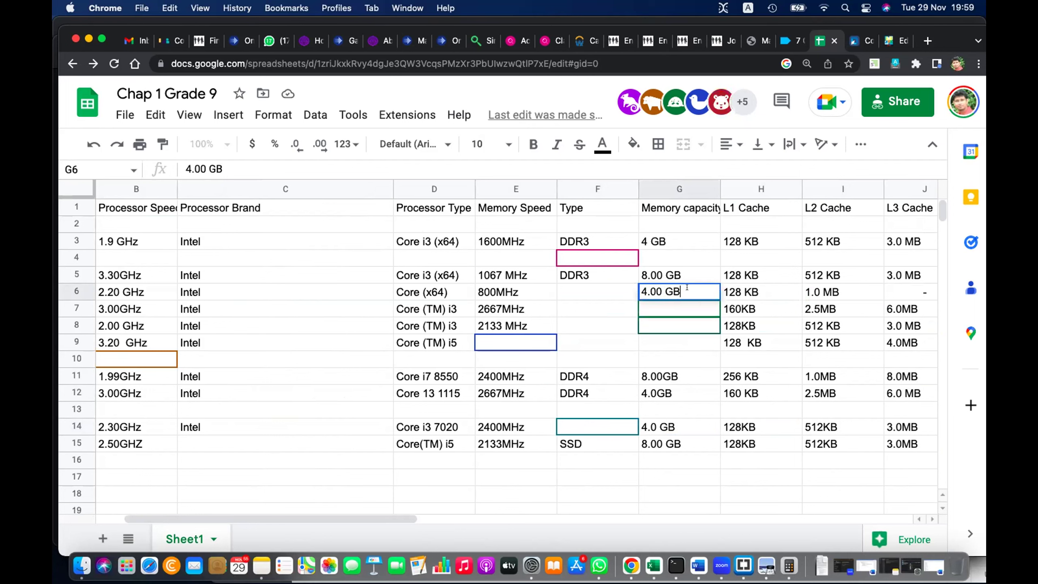
pyautogui.tripleClick(686, 288)
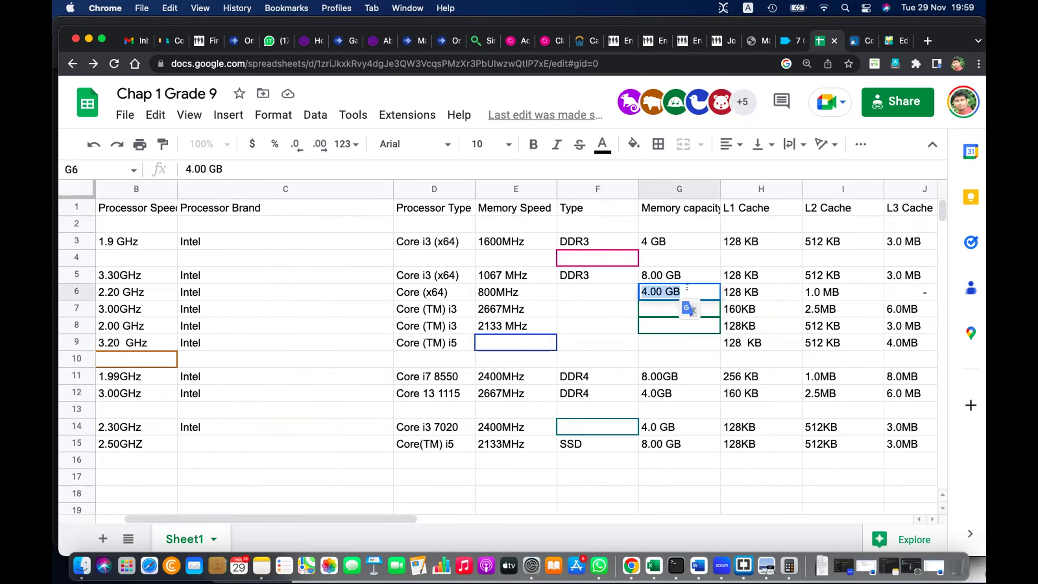
pyautogui.click(749, 295)
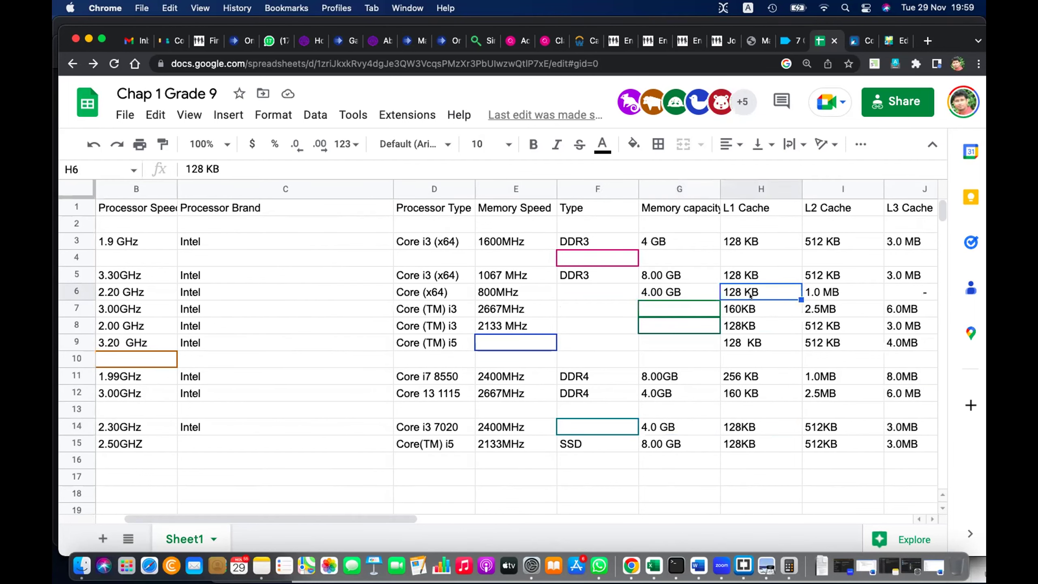
# Examine the L2 and L3 cache, HDD and SSD entries in row 6.
pyautogui.press('Right')
pyautogui.press('Right')
pyautogui.press('Right')
pyautogui.press('Right')
pyautogui.press('Left')
pyautogui.press('Right')
pyautogui.press('Left')
pyautogui.press('Right')
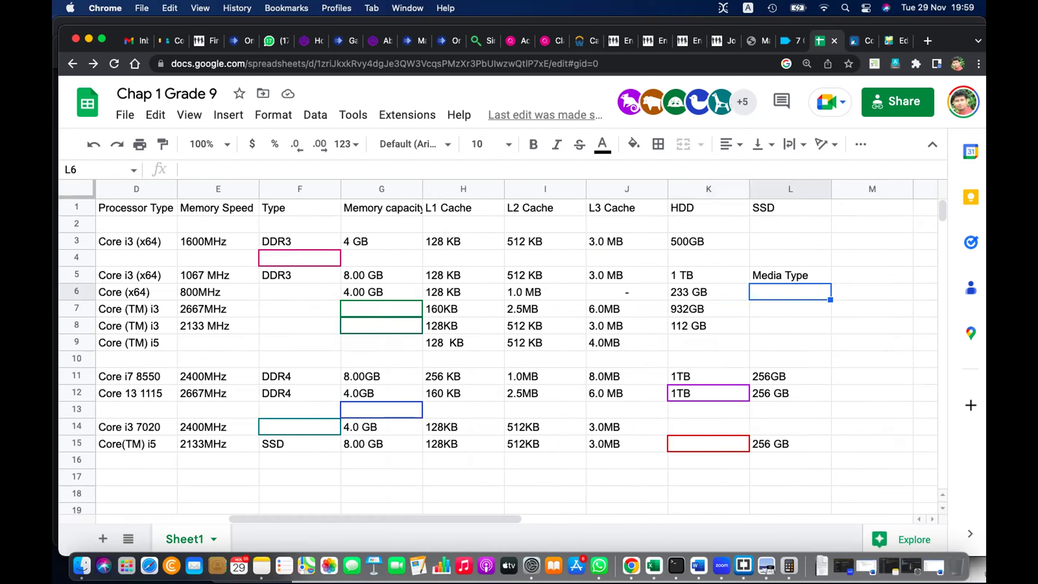
# Recheck row 6 from the SSD column back through the HDD and cache sizes to the memory capacity.
pyautogui.press('Left')
pyautogui.press('Left')
pyautogui.press('Left')
pyautogui.press('Left')
pyautogui.press('Left')
pyautogui.press('Left')
pyautogui.press('Right')
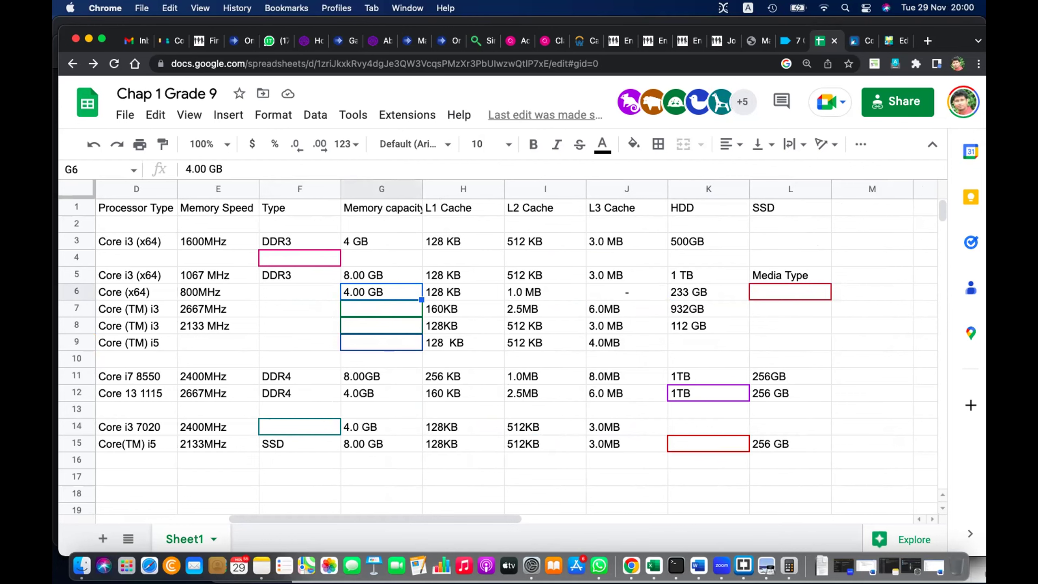
# Trace row 6 from the memory capacity back through the processor details to the student's name.
pyautogui.press('Left')
pyautogui.press('Left')
pyautogui.press('Left')
pyautogui.press('Left')
pyautogui.press('Left')
pyautogui.press('Left')
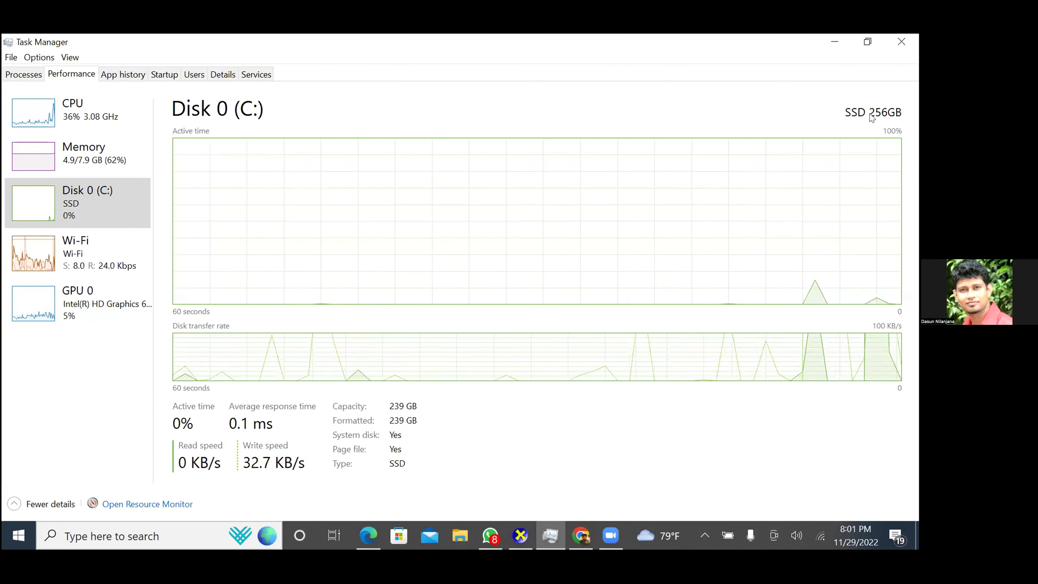
# Examine the disk type and capacity in the shared Windows Task Manager, then view the memory and CPU performance details.
pyautogui.click(264, 390)
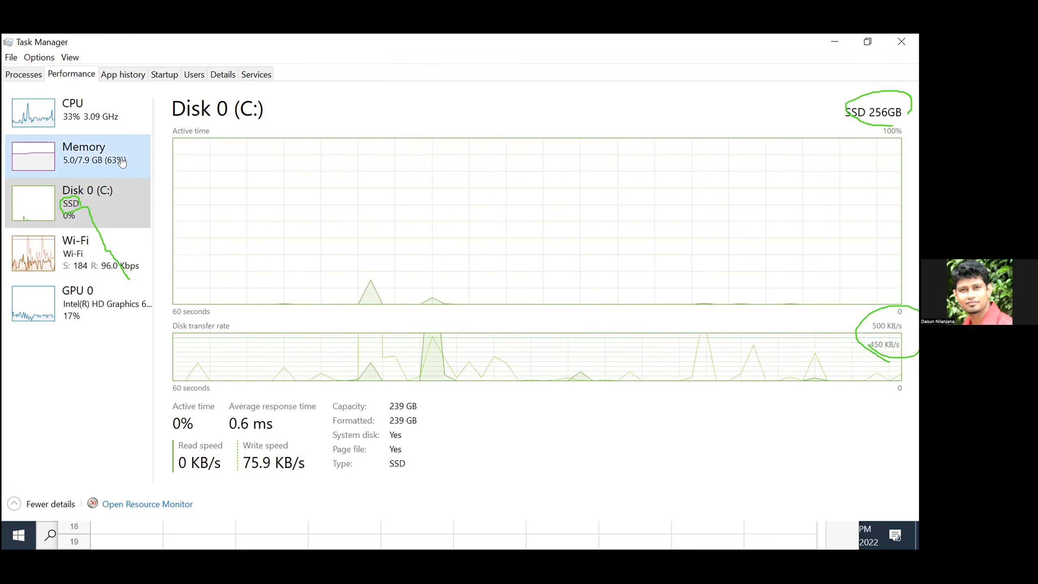
pyautogui.click(90, 157)
pyautogui.click(108, 117)
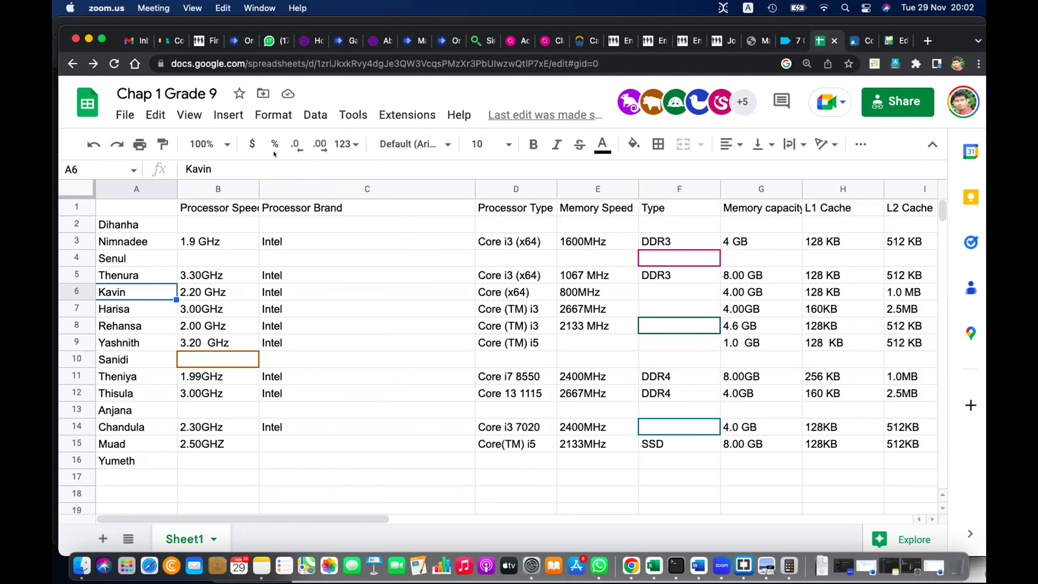
# Review the memory capacity, cache and HDD columns in the class spreadsheet.
pyautogui.hscroll(5, 584, 348)
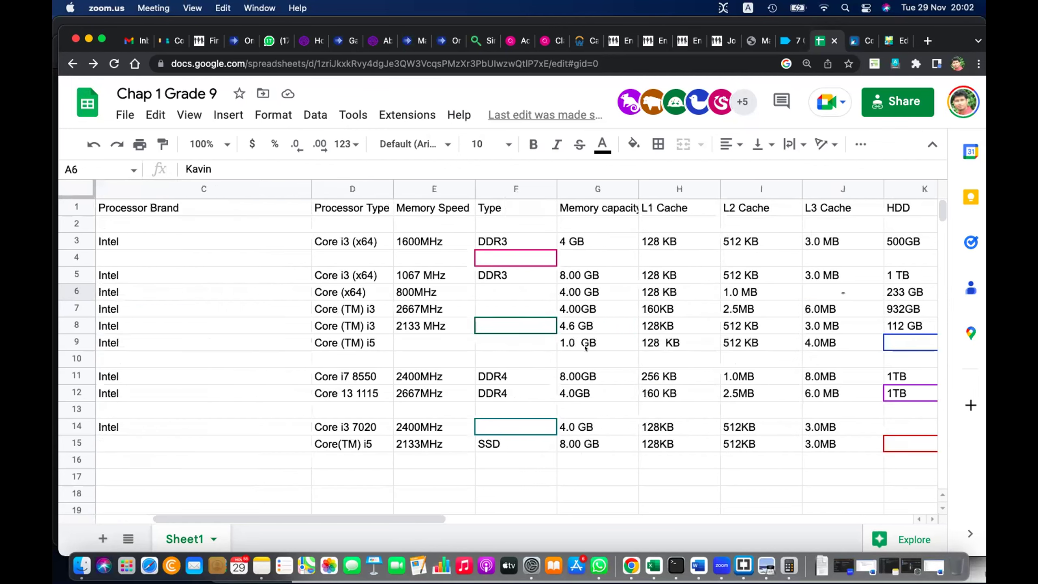